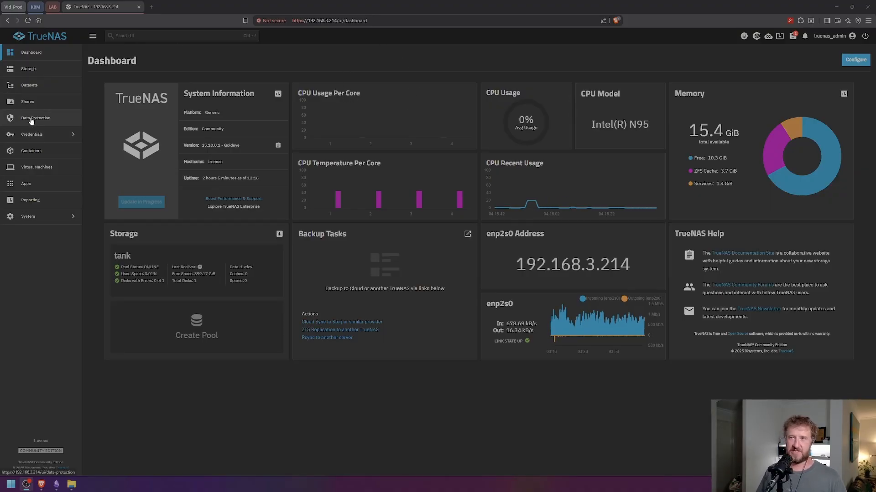
- Show the local users list from the Credentials section
{"action": "left_click", "coordinate": [44, 139]}
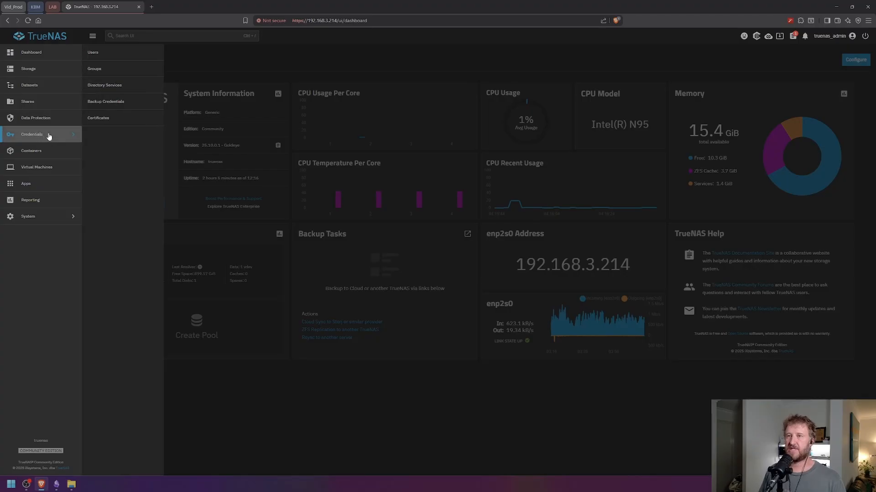
{"action": "left_click", "coordinate": [104, 56]}
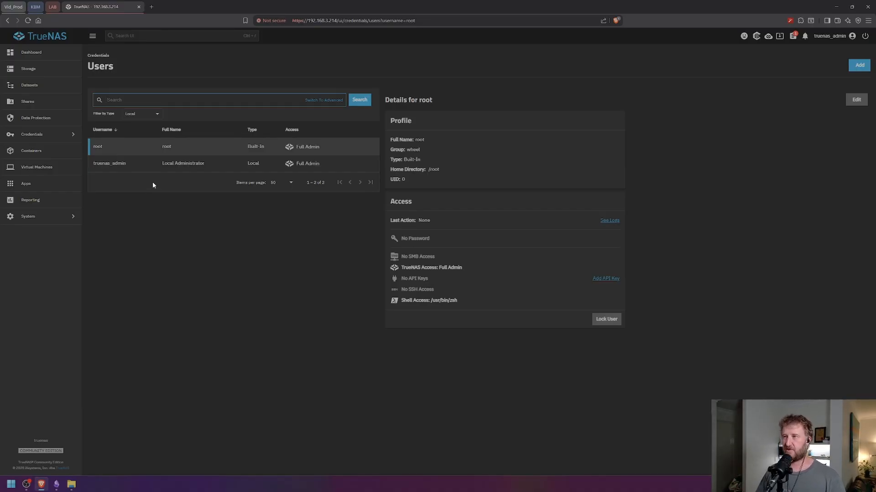
- Add local user Alice with SMB access and a confirmed password
{"action": "left_click", "coordinate": [859, 66]}
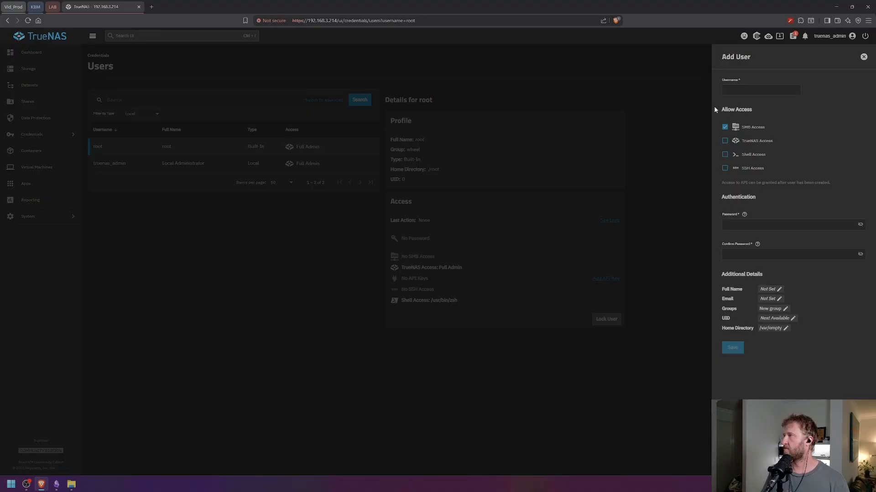
{"action": "left_click", "coordinate": [753, 89]}
{"action": "type", "text": "test"}
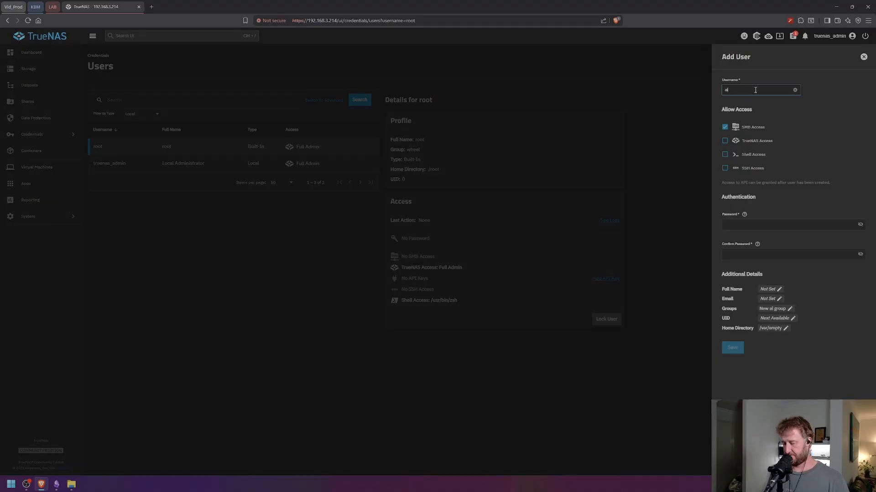
{"action": "key", "text": "BackSpace"}
{"action": "key", "text": "BackSpace"}
{"action": "key", "text": "BackSpace"}
{"action": "key", "text": "BackSpace"}
{"action": "type", "text": "Alice"}
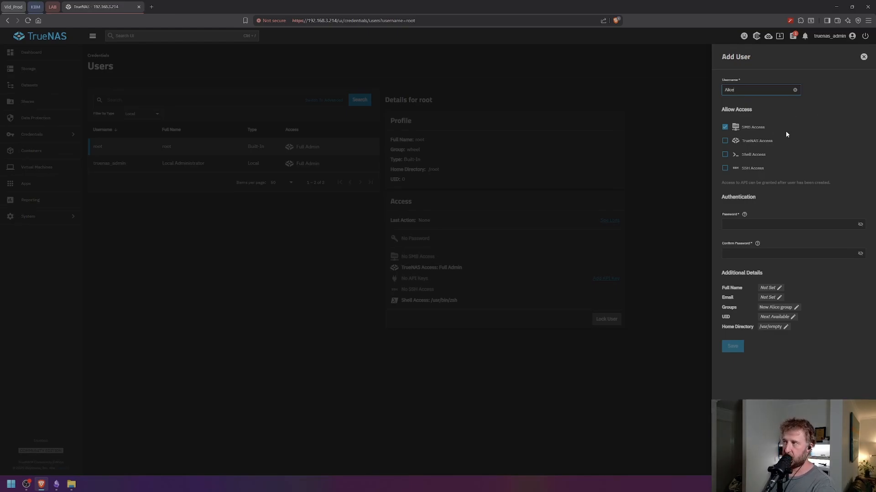
{"action": "left_click", "coordinate": [752, 225]}
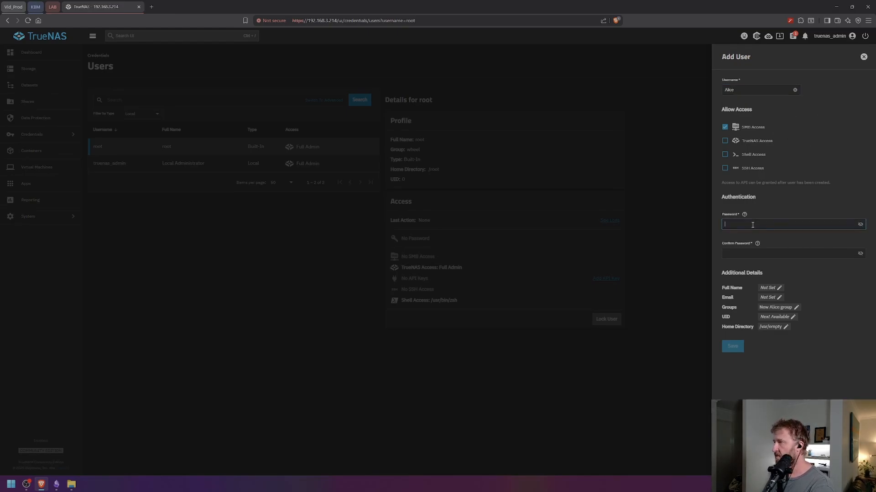
{"action": "type", "text": "•"}
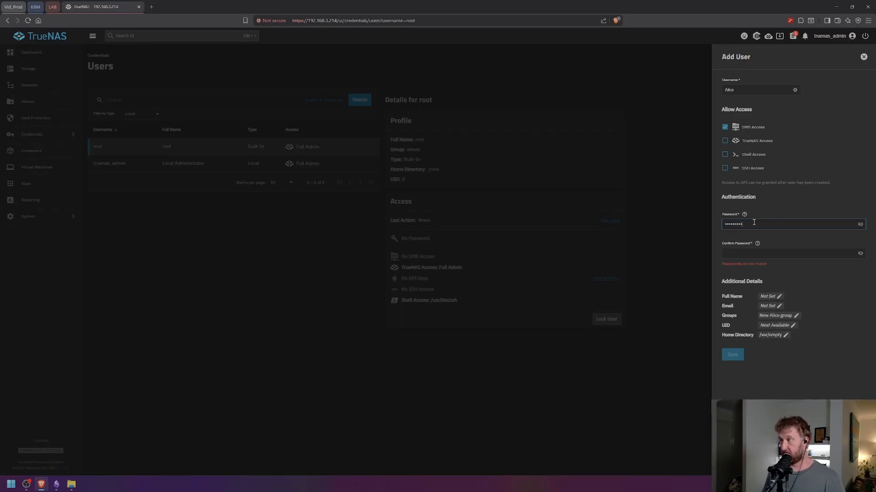
{"action": "left_click", "coordinate": [754, 254]}
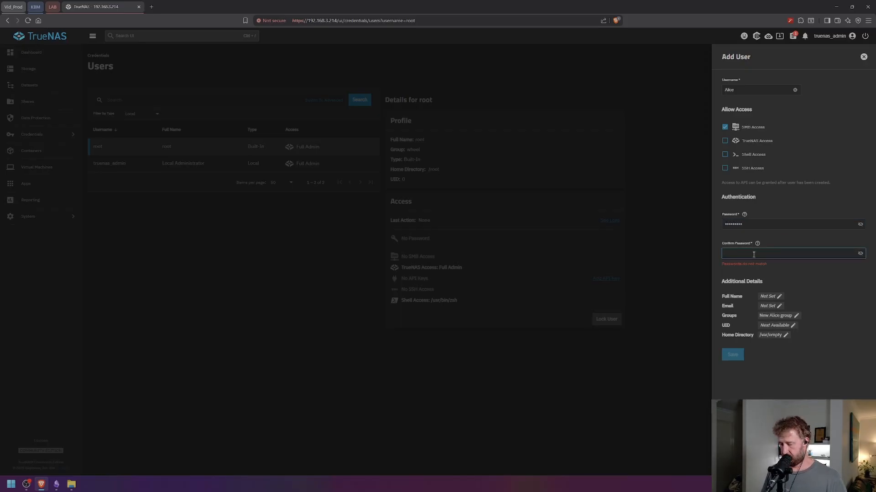
{"action": "type", "text": "•••••••••"}
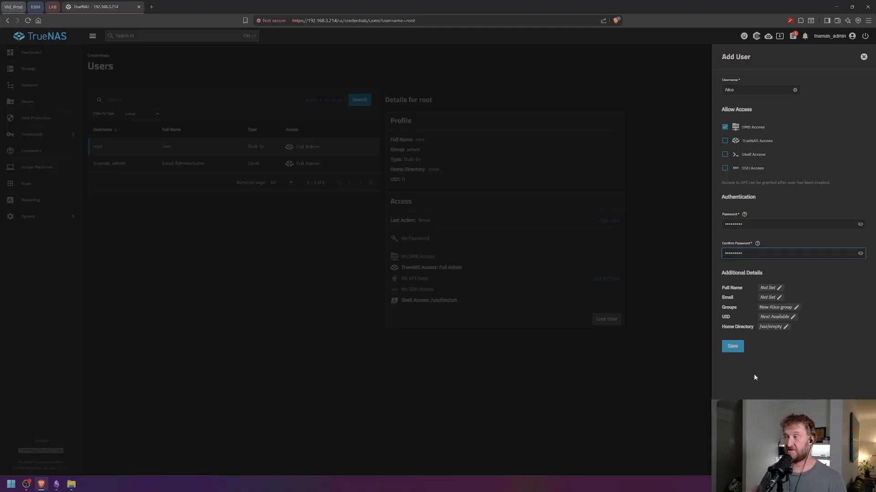
{"action": "left_click", "coordinate": [732, 348]}
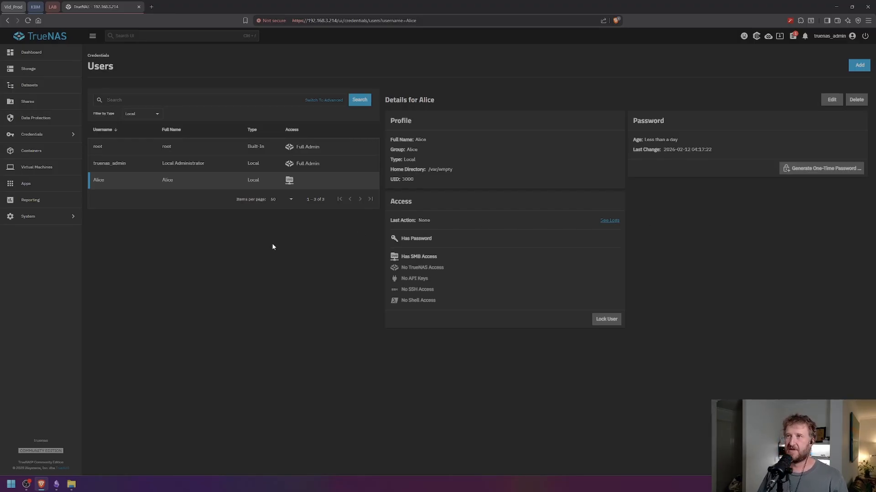
- Add local user Bob with SMB access and a confirmed password
{"action": "left_click", "coordinate": [860, 65]}
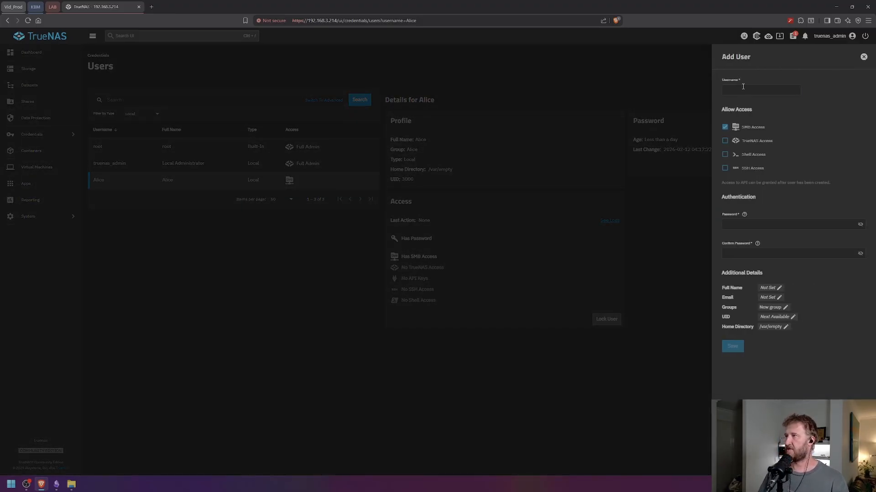
{"action": "left_click", "coordinate": [748, 88]}
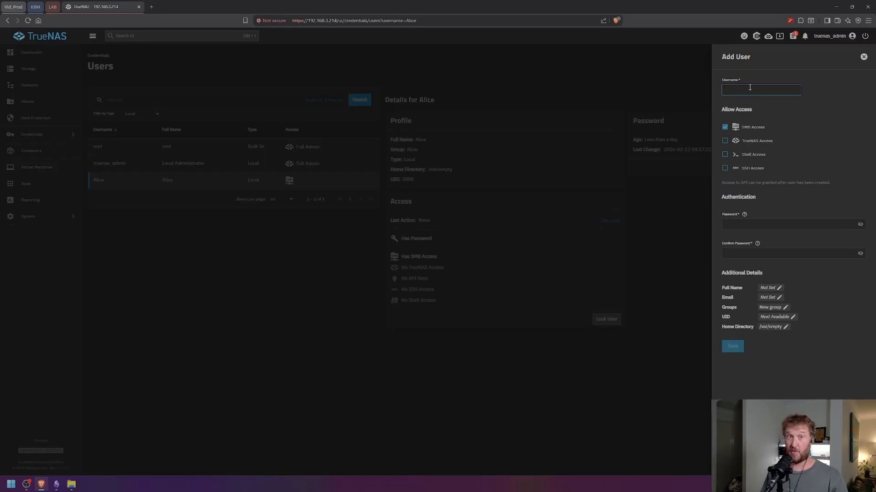
{"action": "type", "text": "Bob"}
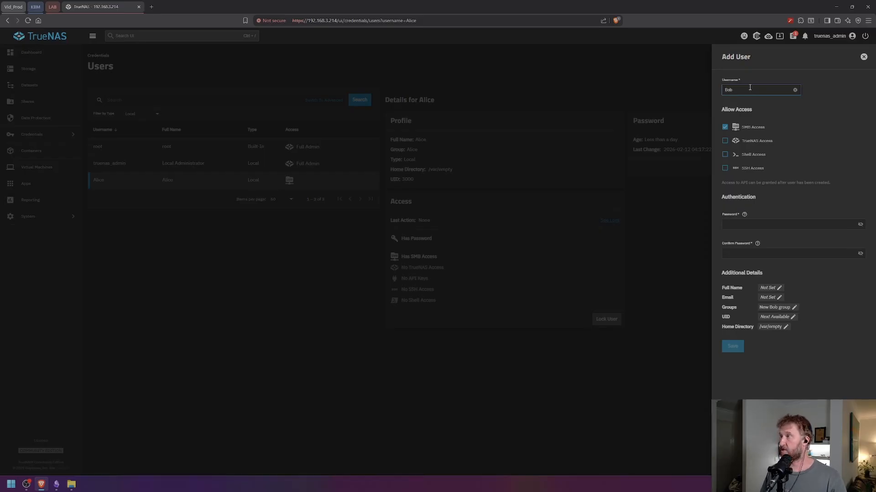
{"action": "left_click", "coordinate": [757, 225]}
{"action": "type", "text": "p"}
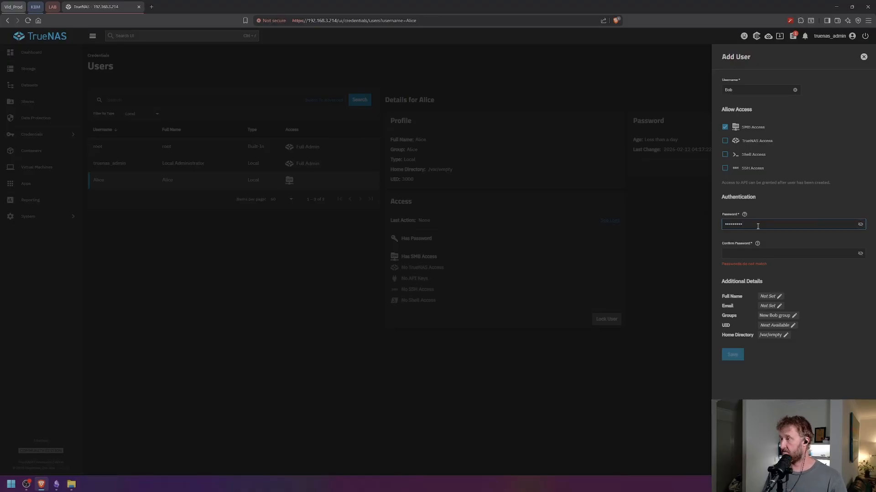
{"action": "key", "text": "Tab"}
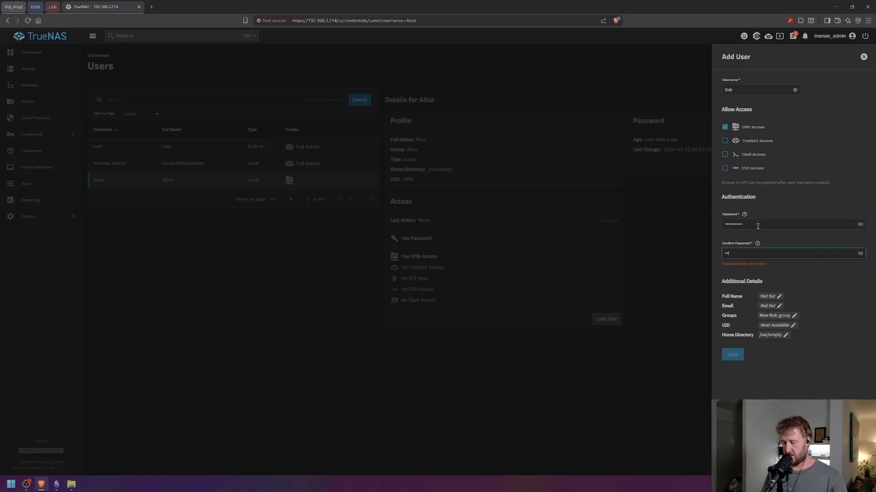
{"action": "type", "text": "•••••••••"}
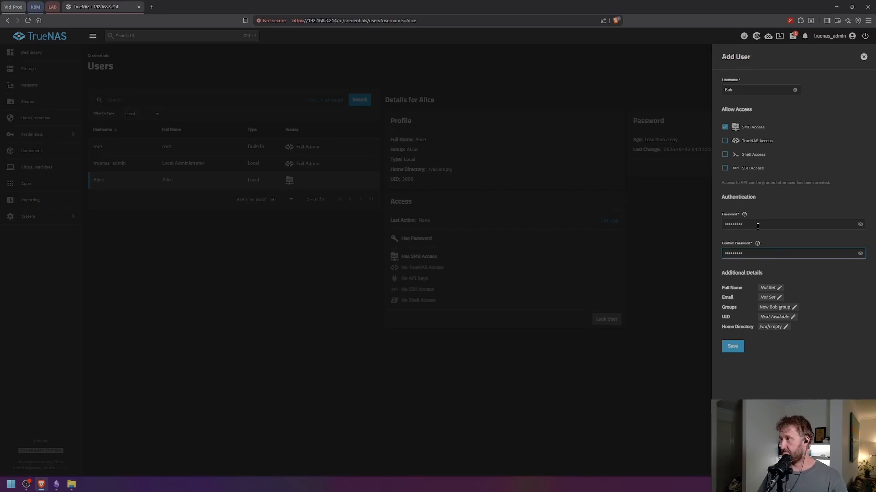
{"action": "left_click", "coordinate": [731, 349]}
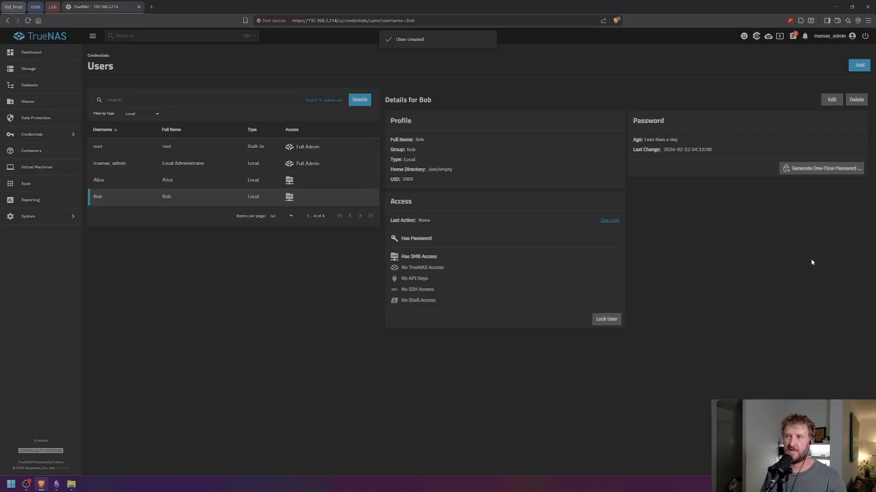
- Add local user Eve, with no trailing space, SMB access and a confirmed password
{"action": "left_click", "coordinate": [859, 64]}
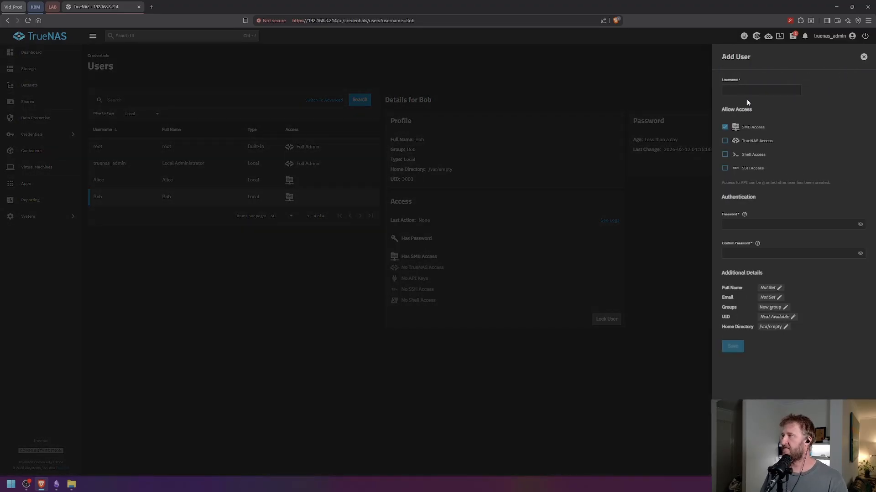
{"action": "left_click", "coordinate": [741, 91]}
{"action": "type", "text": "Eve"}
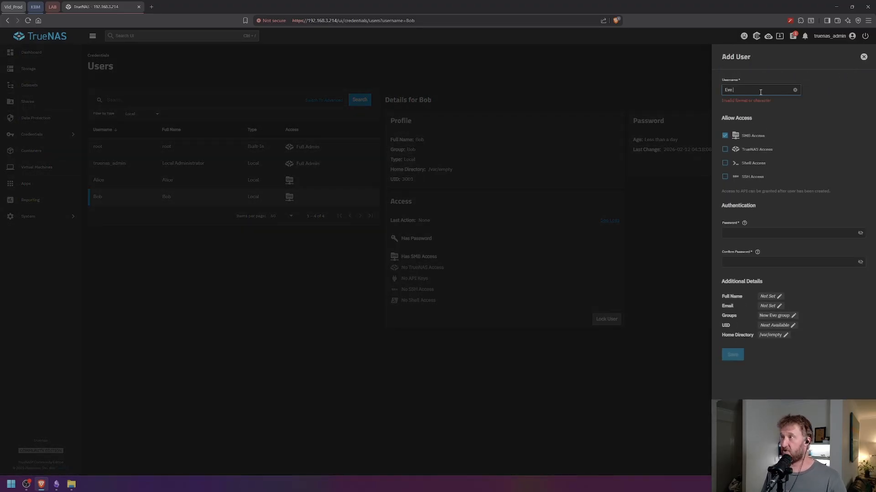
{"action": "key", "text": "BackSpace"}
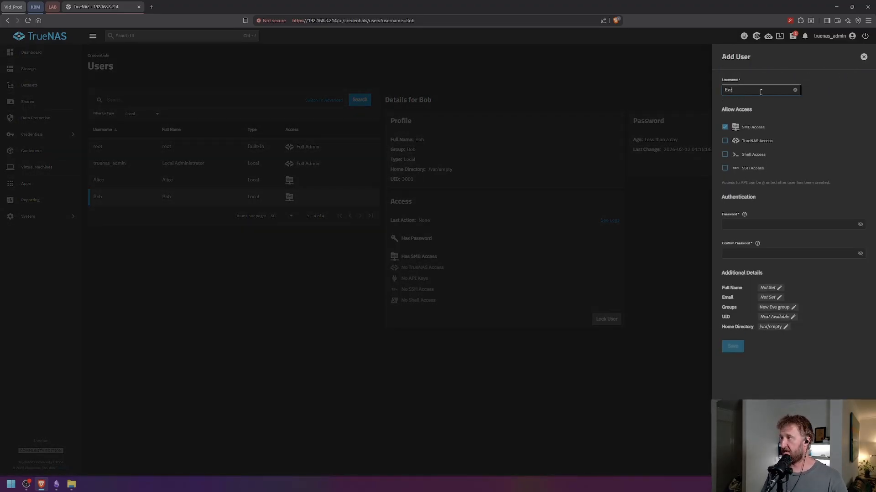
{"action": "left_click", "coordinate": [736, 224]}
{"action": "type", "text": "p"}
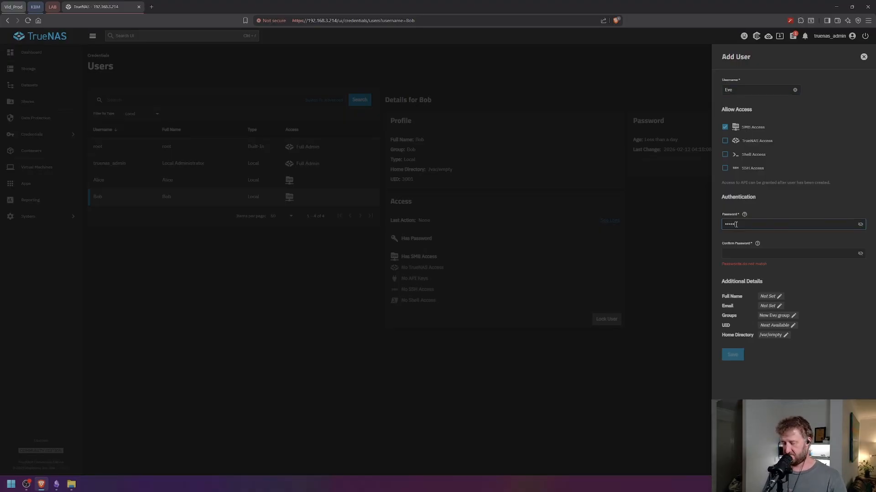
{"action": "type", "text": "assword1"}
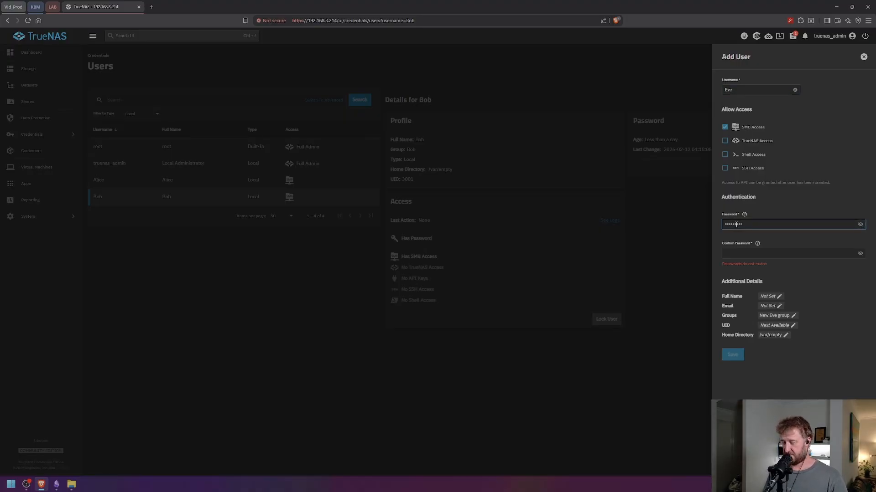
{"action": "key", "text": "Tab"}
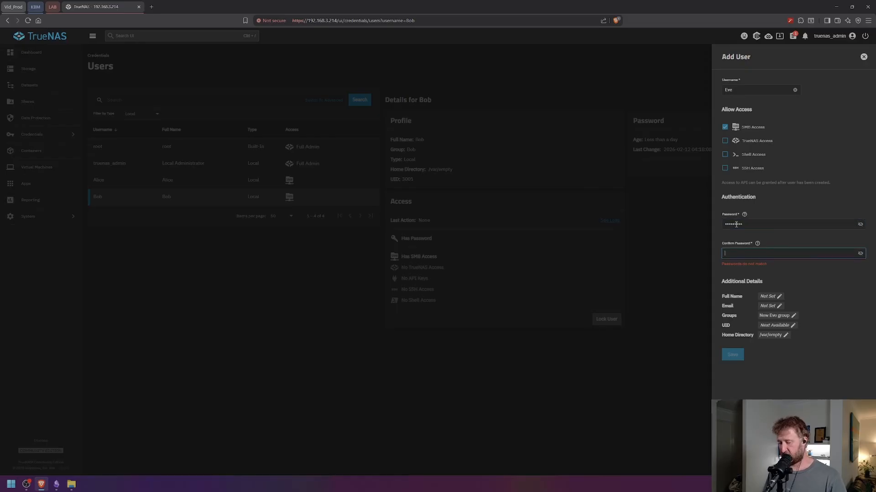
{"action": "type", "text": "password"}
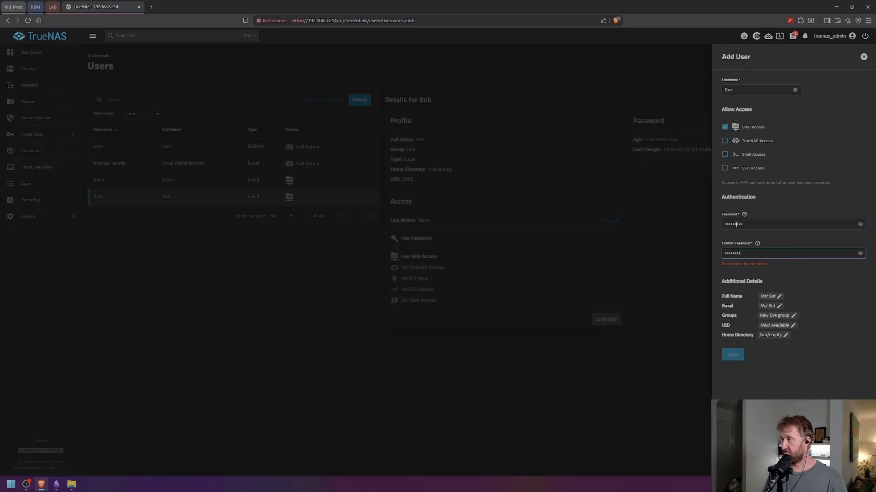
{"action": "type", "text": "1"}
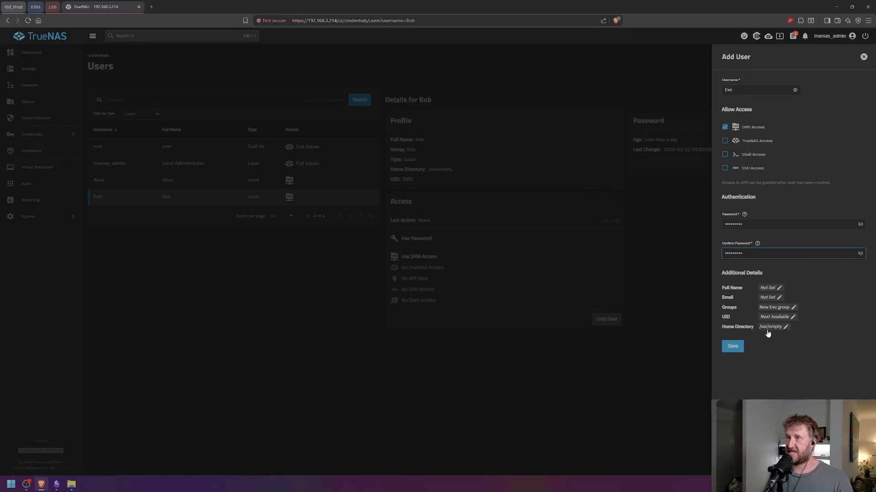
{"action": "left_click", "coordinate": [732, 347]}
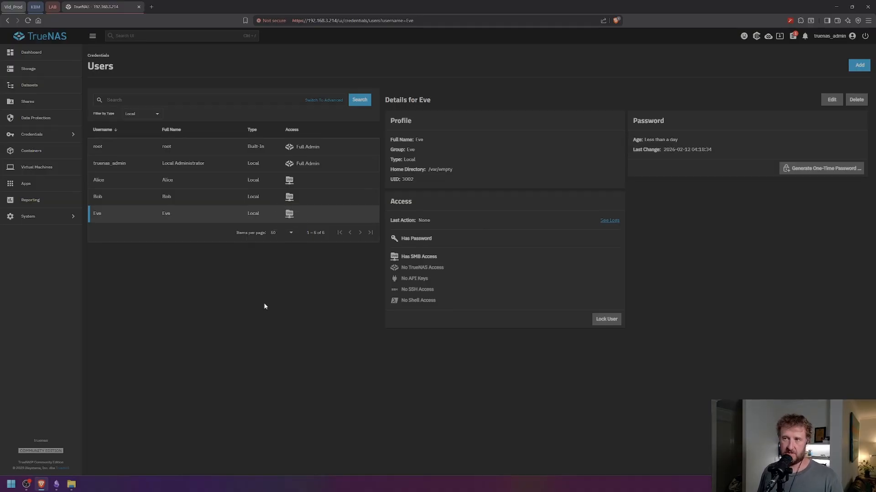
{"action": "left_click", "coordinate": [856, 67]}
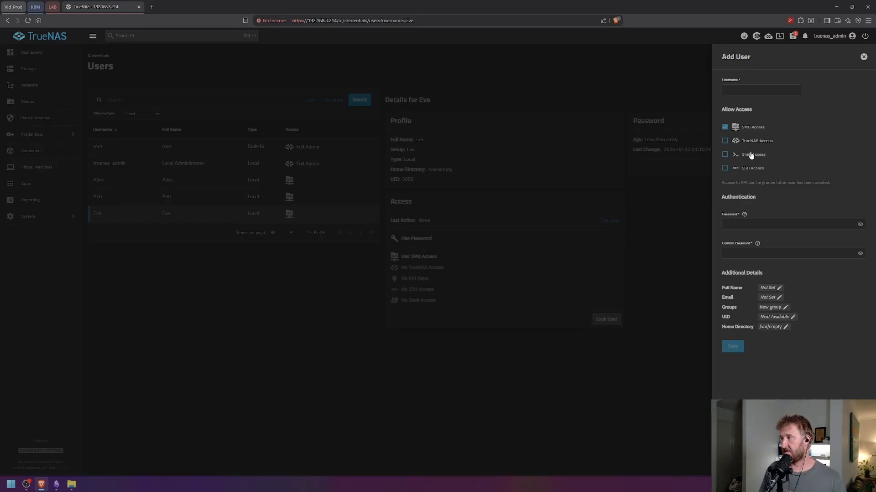
{"action": "left_click", "coordinate": [725, 127]}
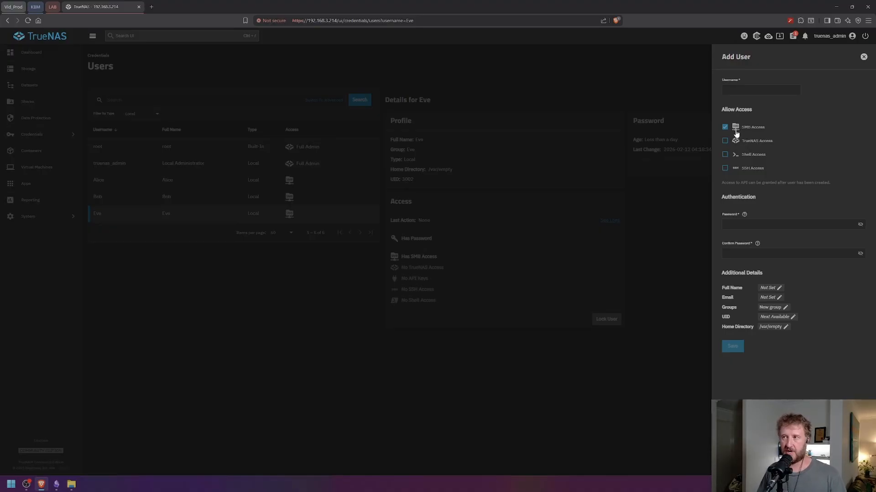
{"action": "left_click", "coordinate": [864, 58]}
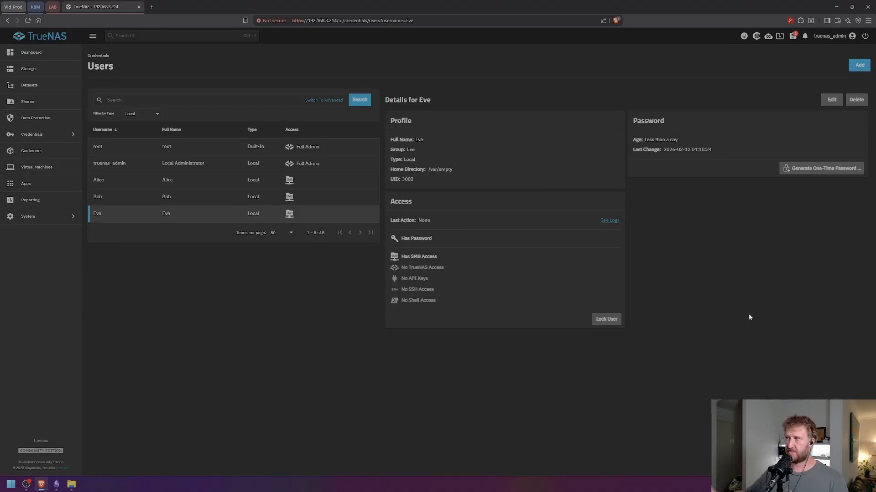
- Review the user groups under Credentials, then view the tank pool on Datasets
{"action": "left_click", "coordinate": [48, 134]}
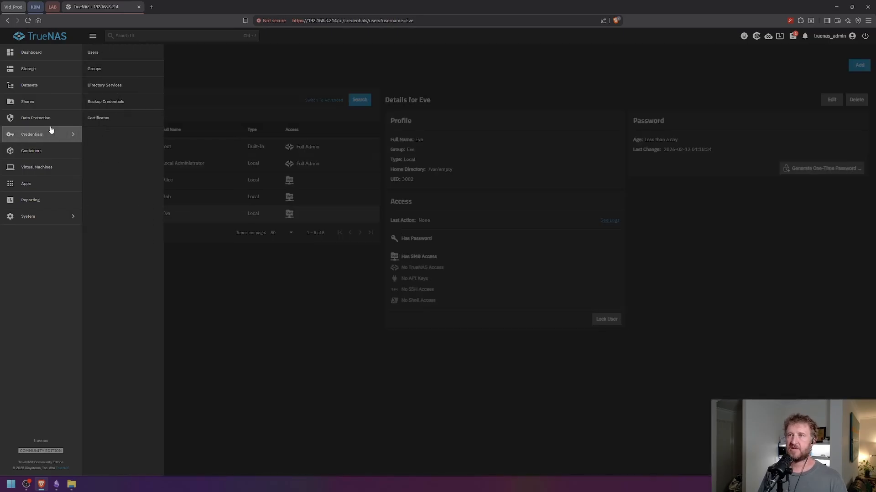
{"action": "left_click", "coordinate": [101, 71]}
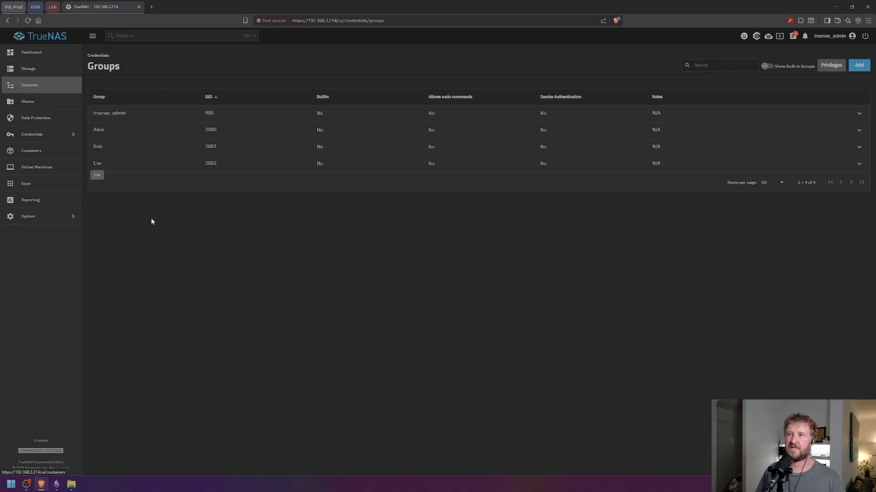
{"action": "left_click", "coordinate": [33, 87]}
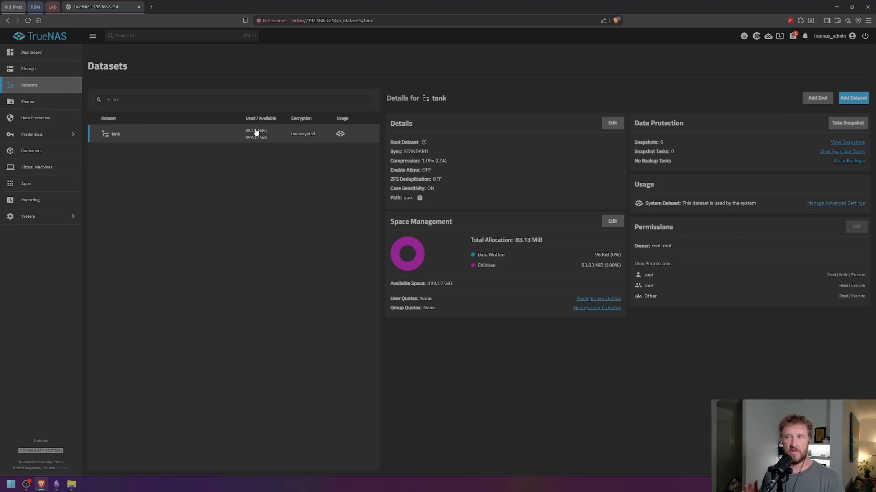
- Create dataset fileshare under tank with the SMB preset and its SMB share
{"action": "left_click", "coordinate": [280, 136]}
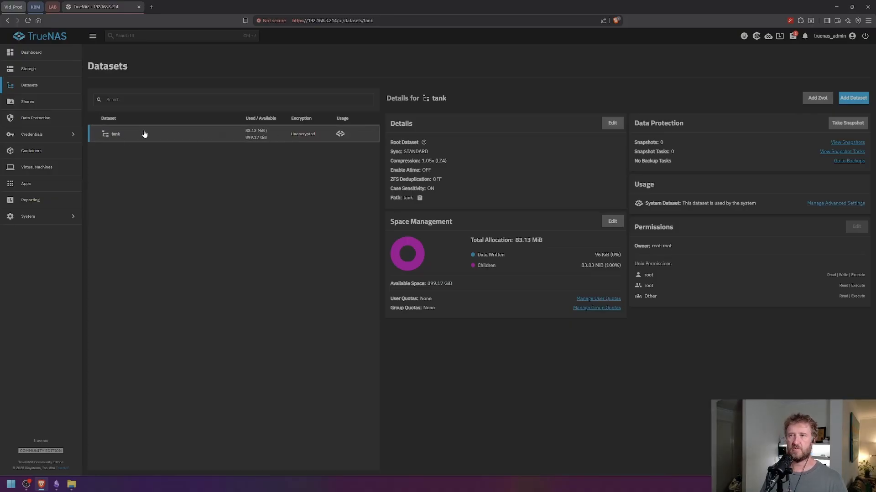
{"action": "left_click", "coordinate": [852, 102]}
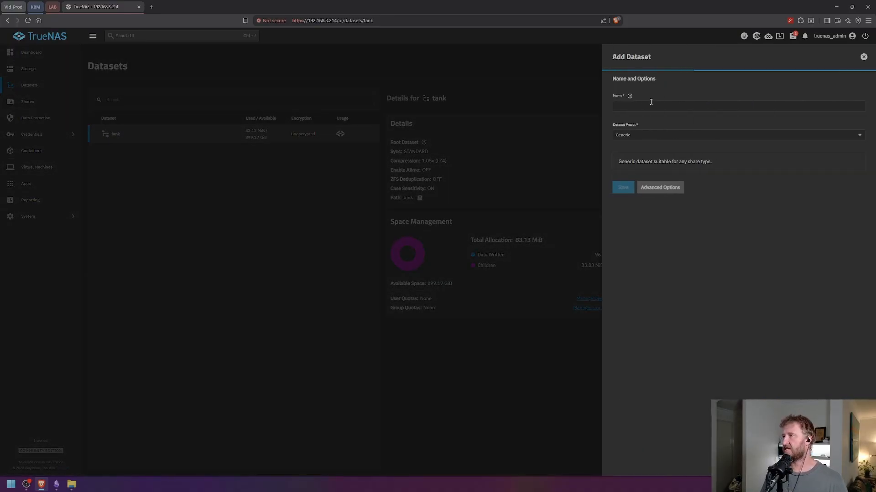
{"action": "left_click", "coordinate": [640, 105]}
{"action": "type", "text": "fileshare"}
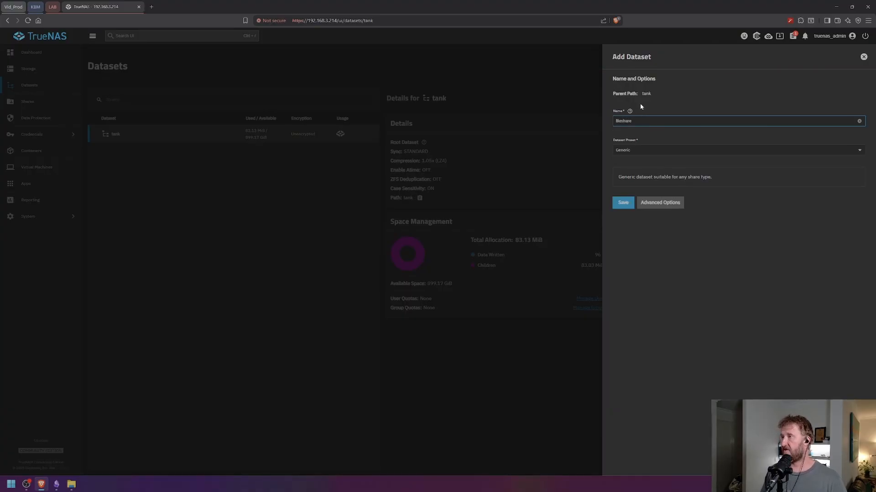
{"action": "left_click", "coordinate": [645, 151]}
{"action": "left_click", "coordinate": [622, 180]}
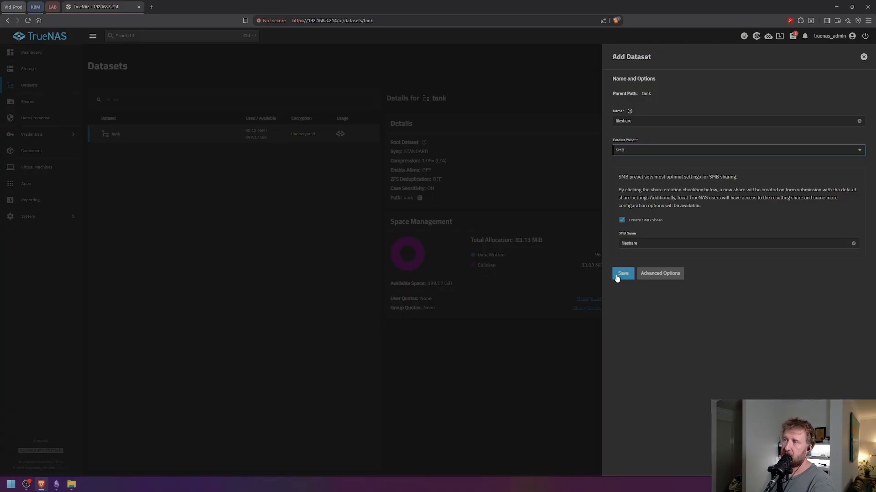
{"action": "left_click", "coordinate": [633, 153]}
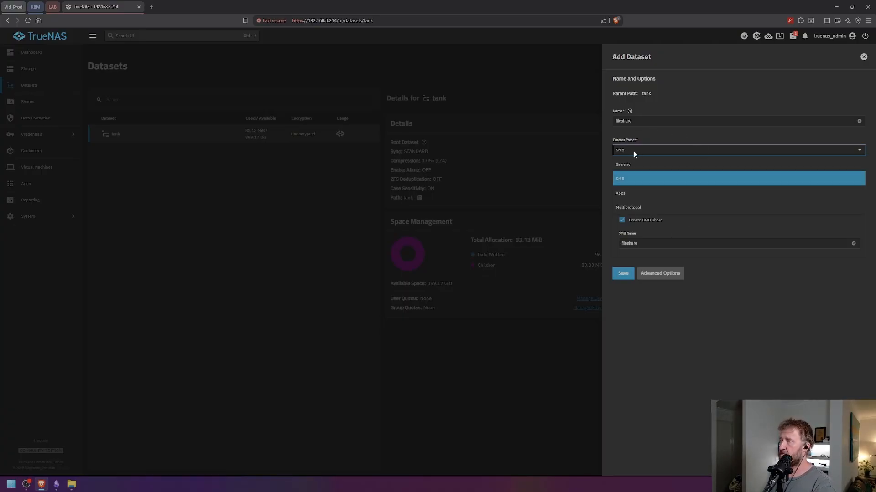
{"action": "left_click", "coordinate": [623, 181]}
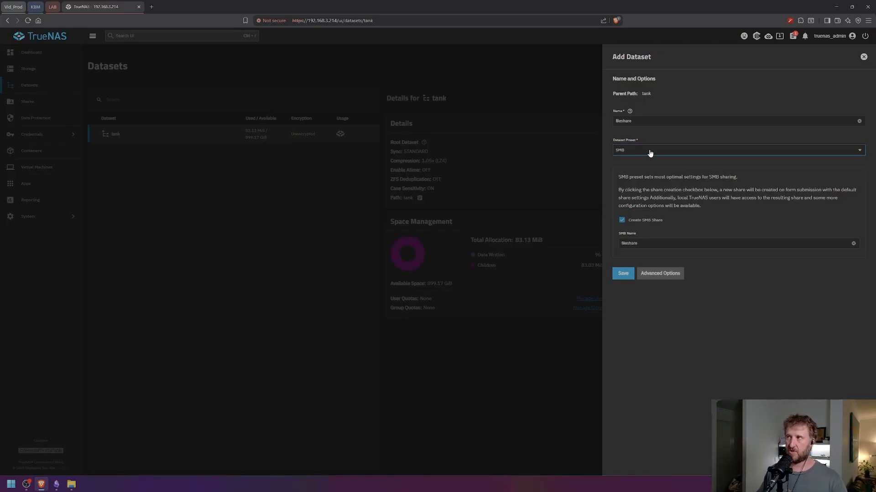
{"action": "left_click", "coordinate": [624, 273]}
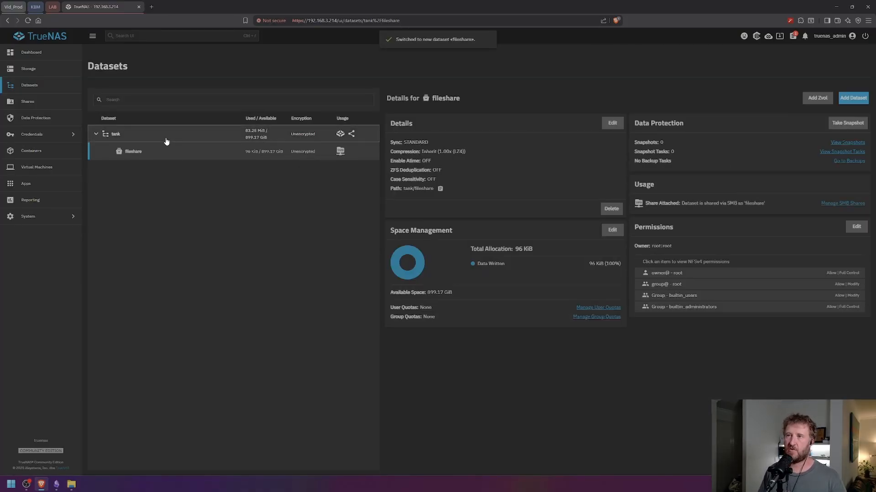
{"action": "left_click", "coordinate": [168, 136]}
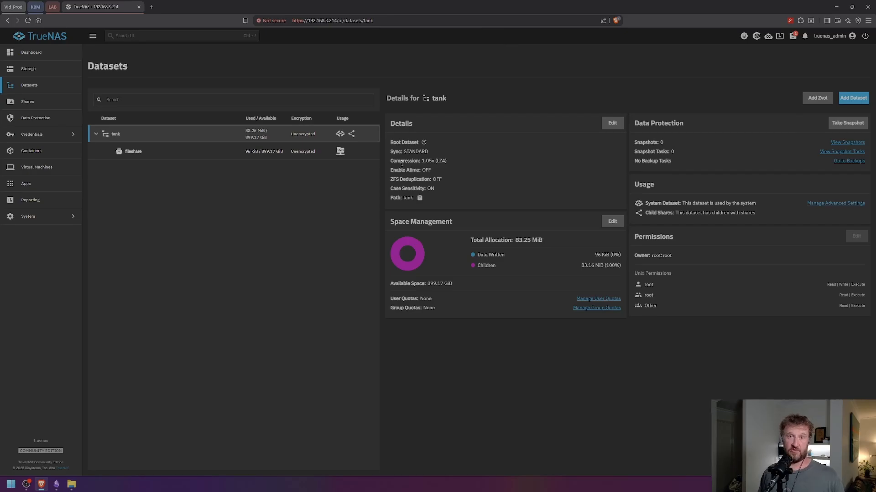
- Create dataset movies_tv under tank using the SMB preset with an SMB share
{"action": "left_click", "coordinate": [851, 100]}
{"action": "left_click", "coordinate": [659, 120]}
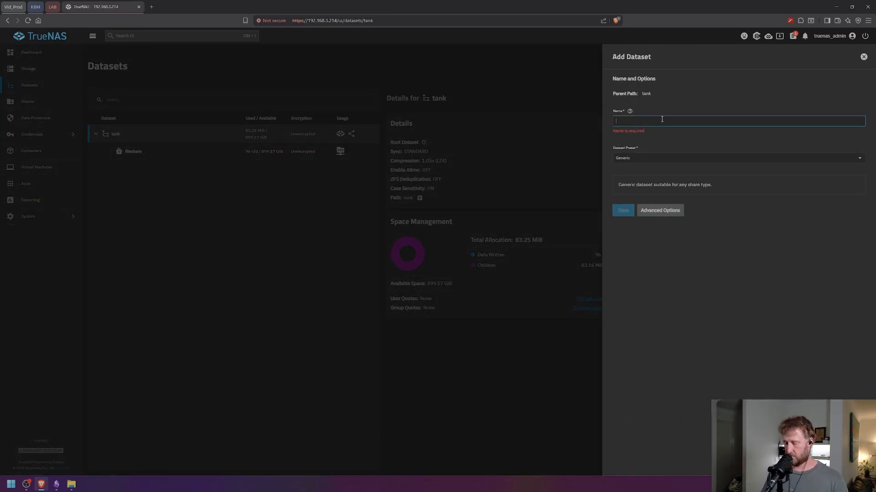
{"action": "type", "text": "movies_tv"}
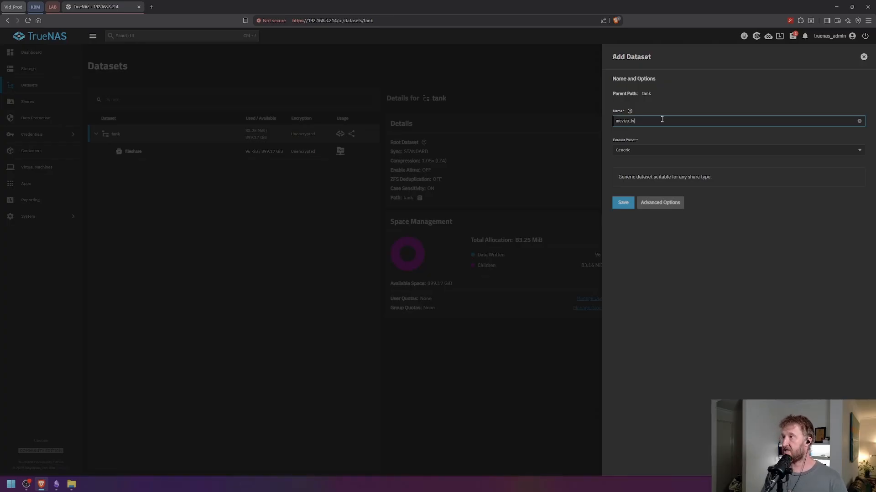
{"action": "left_click", "coordinate": [645, 150]}
{"action": "left_click", "coordinate": [624, 176]}
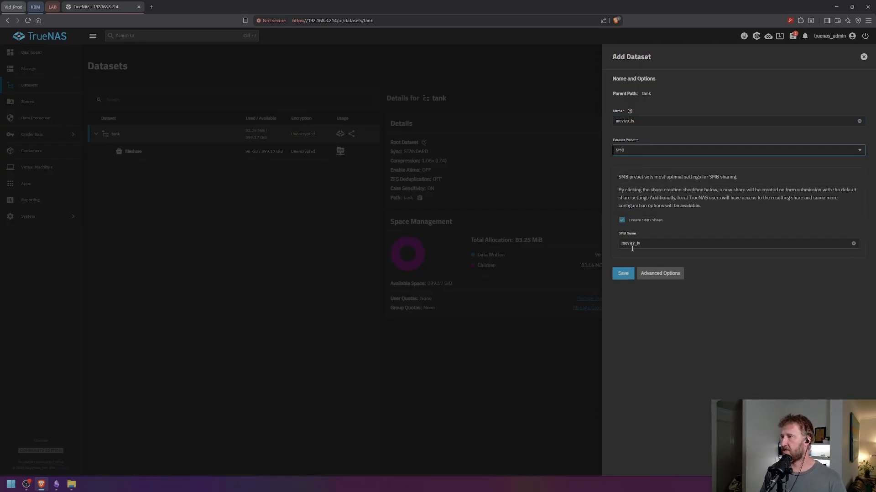
{"action": "left_click", "coordinate": [623, 274]}
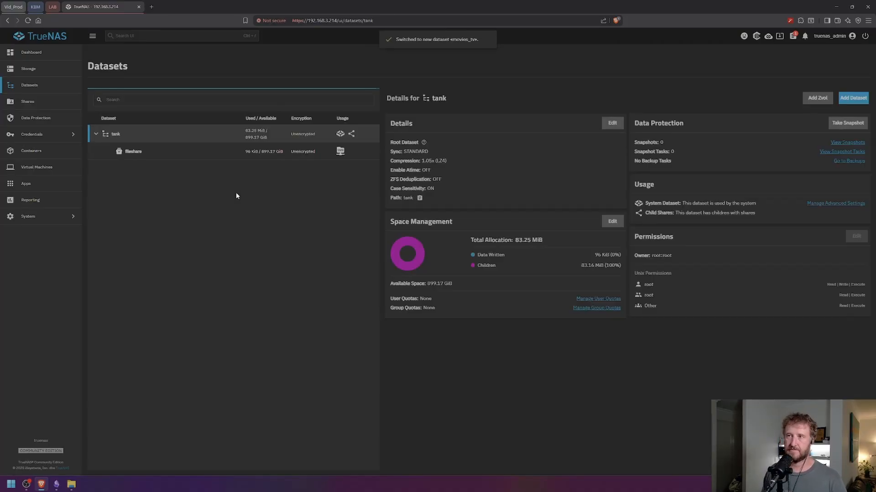
- Create SMB-preset dataset games inside movies_tv, returning to the pool list without setting ACLs
{"action": "left_click", "coordinate": [853, 98]}
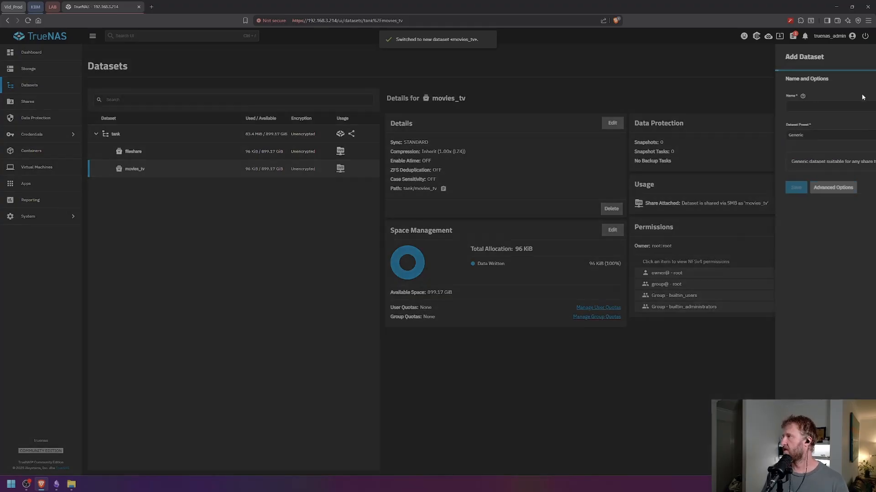
{"action": "left_click", "coordinate": [643, 120]}
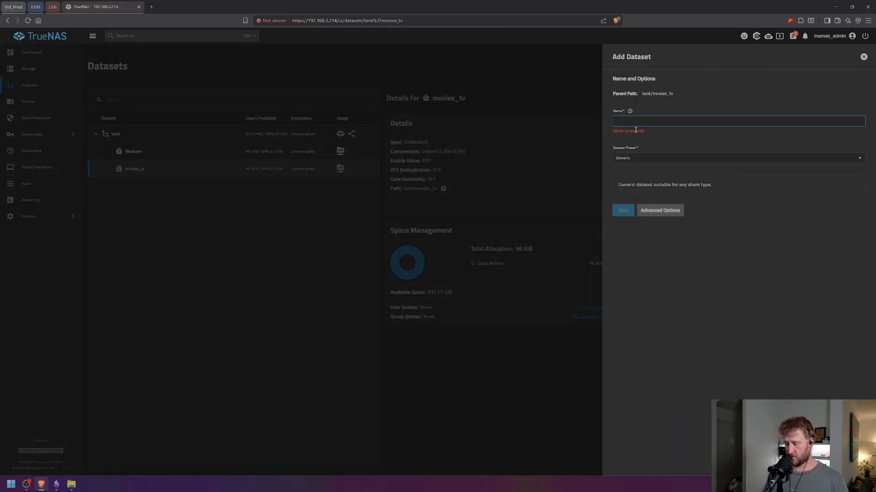
{"action": "type", "text": "games"}
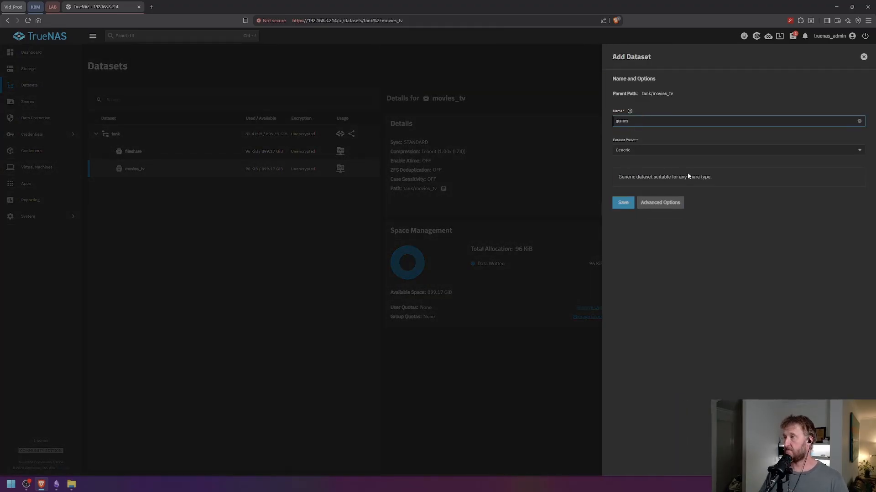
{"action": "left_click", "coordinate": [643, 157]}
{"action": "left_click", "coordinate": [629, 172]}
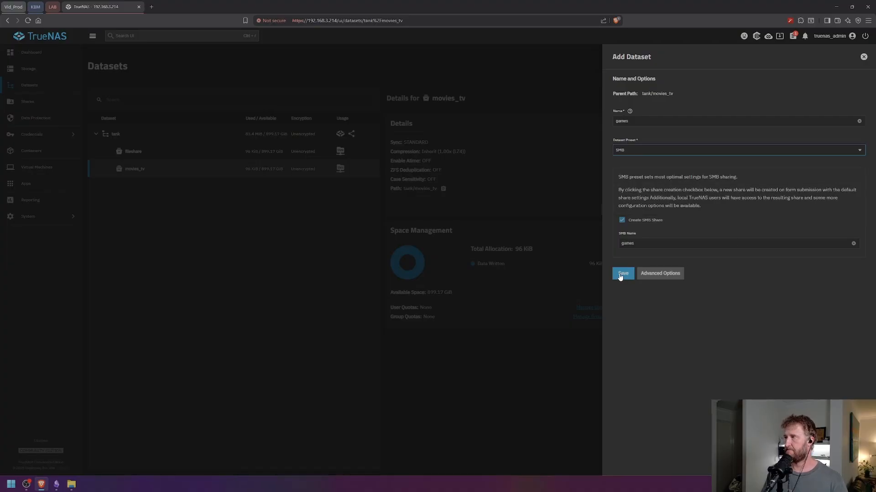
{"action": "left_click", "coordinate": [622, 274]}
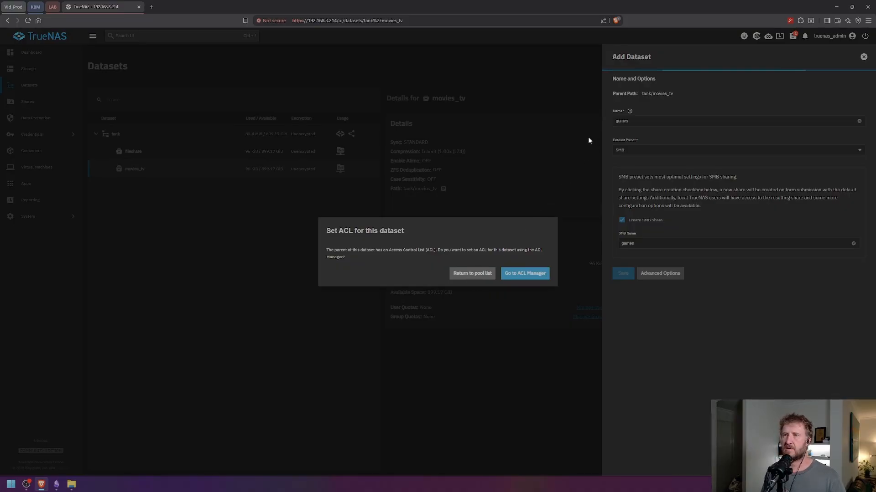
{"action": "left_click", "coordinate": [474, 276]}
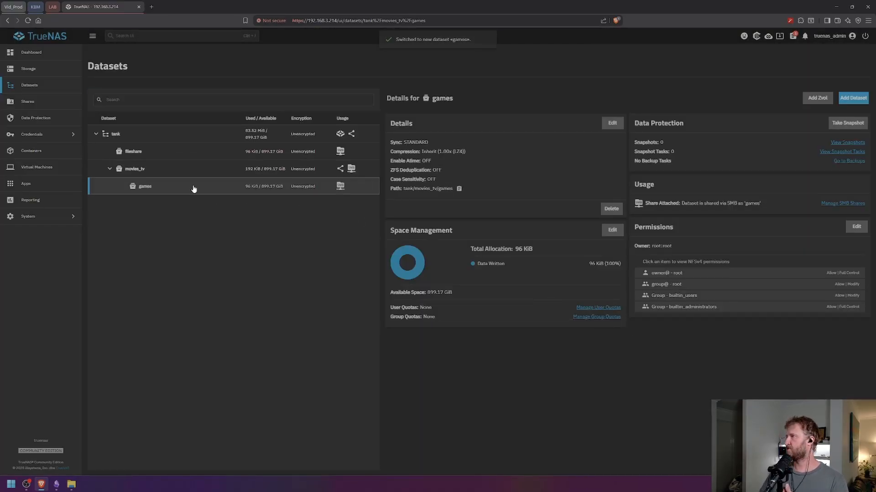
- Delete dataset tank/movies_tv/games after typing its path and ticking Confirm
{"action": "left_click", "coordinate": [614, 211]}
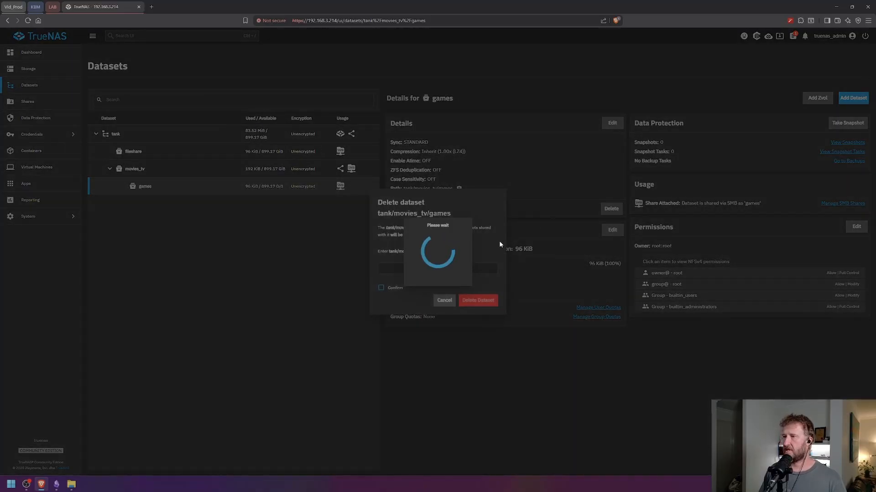
{"action": "left_click", "coordinate": [406, 287]}
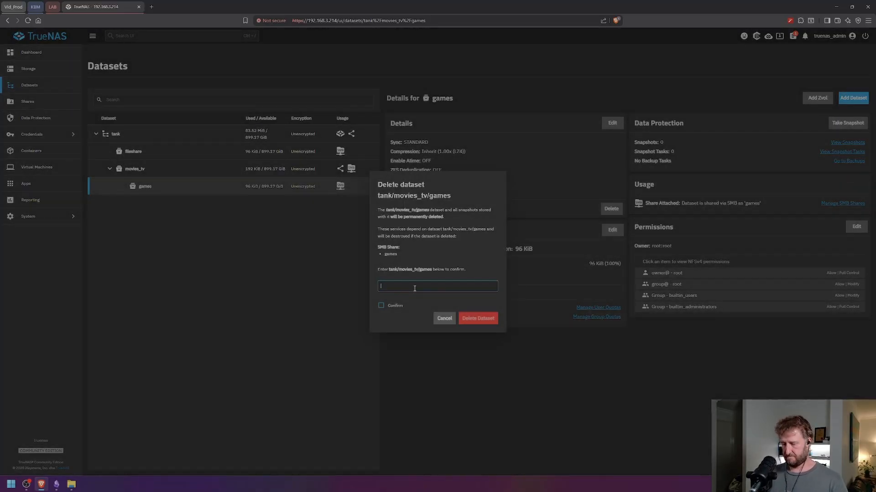
{"action": "type", "text": "tank/movies_tv"}
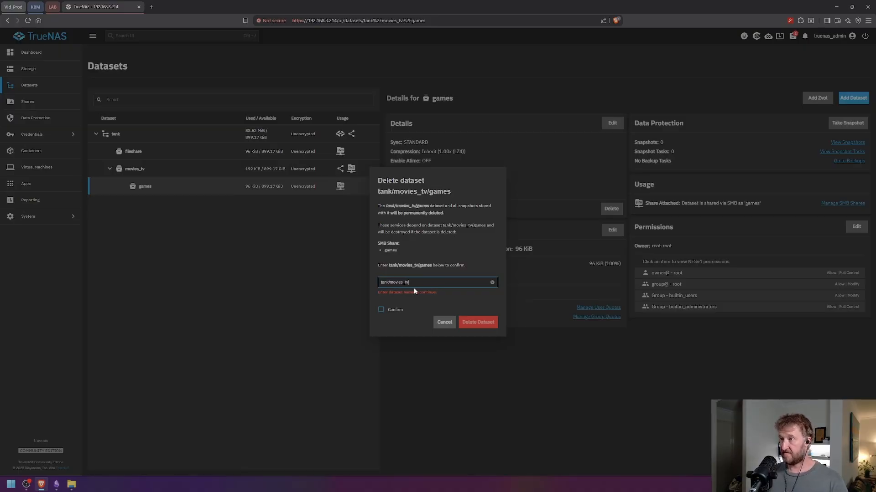
{"action": "type", "text": "/g"}
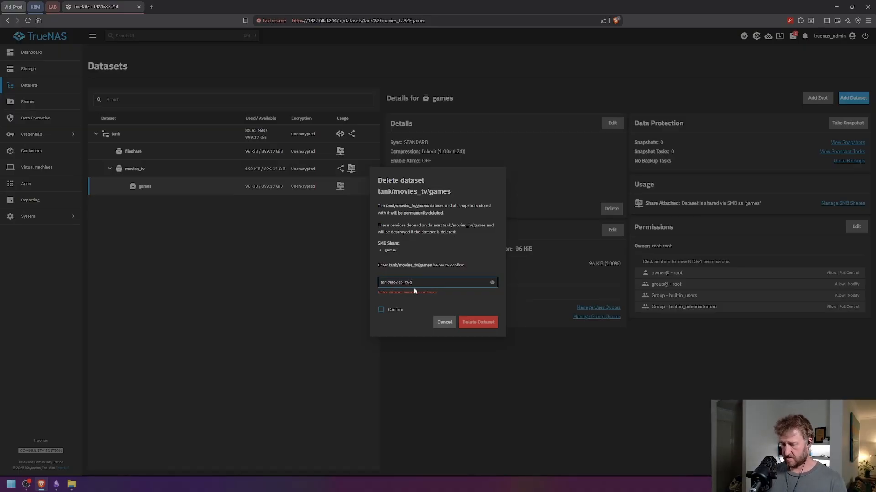
{"action": "type", "text": "ames"}
{"action": "left_click", "coordinate": [381, 306]}
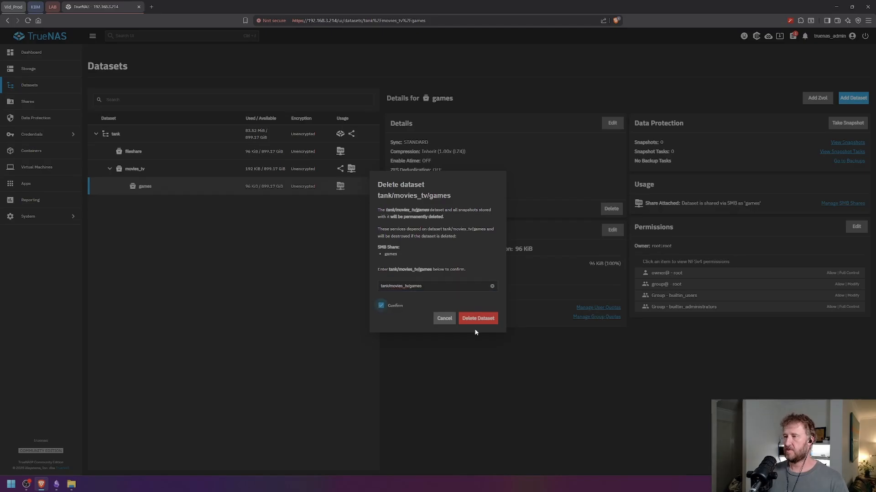
{"action": "left_click", "coordinate": [477, 318]}
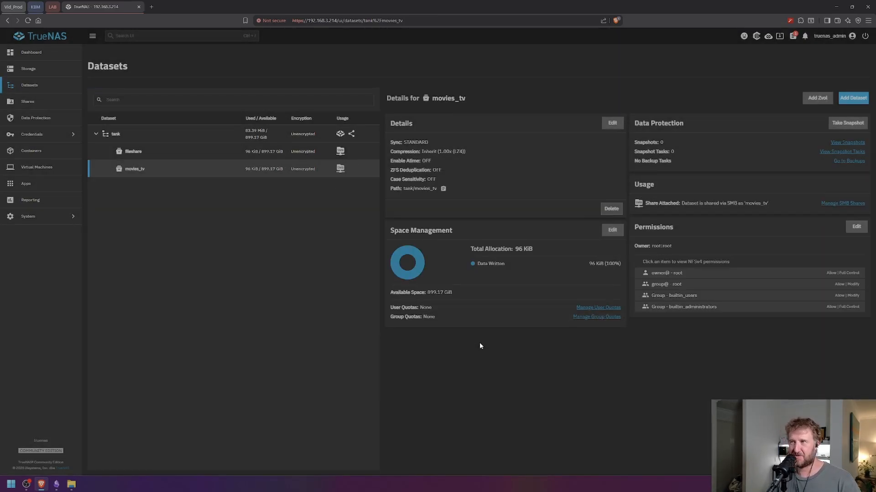
- Add dataset games directly under tank with the SMB preset and SMB share games
{"action": "left_click", "coordinate": [173, 134]}
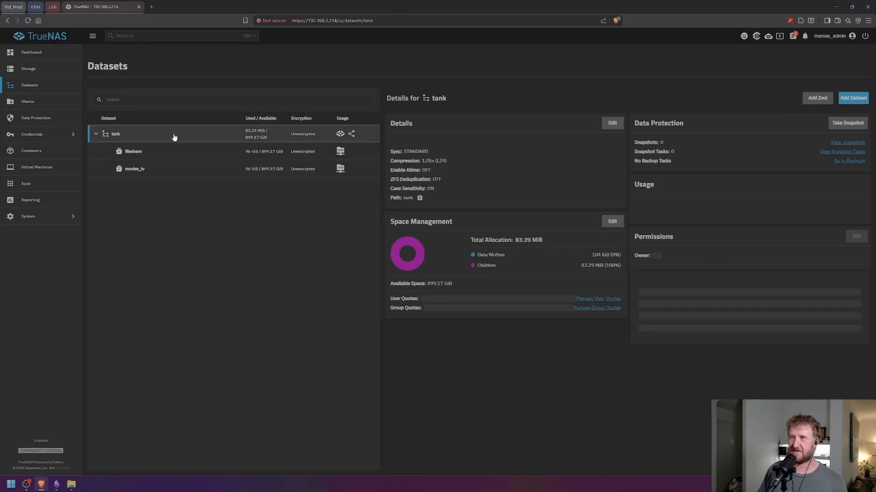
{"action": "left_click", "coordinate": [852, 98]}
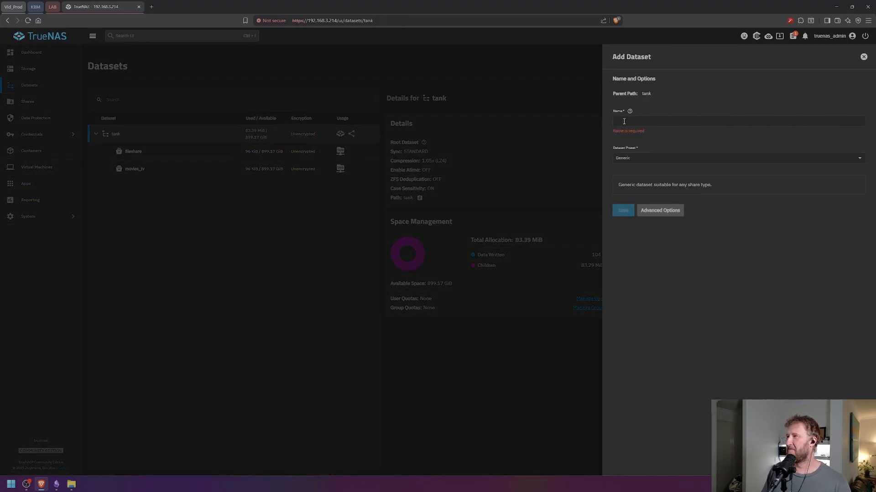
{"action": "left_click", "coordinate": [641, 121]}
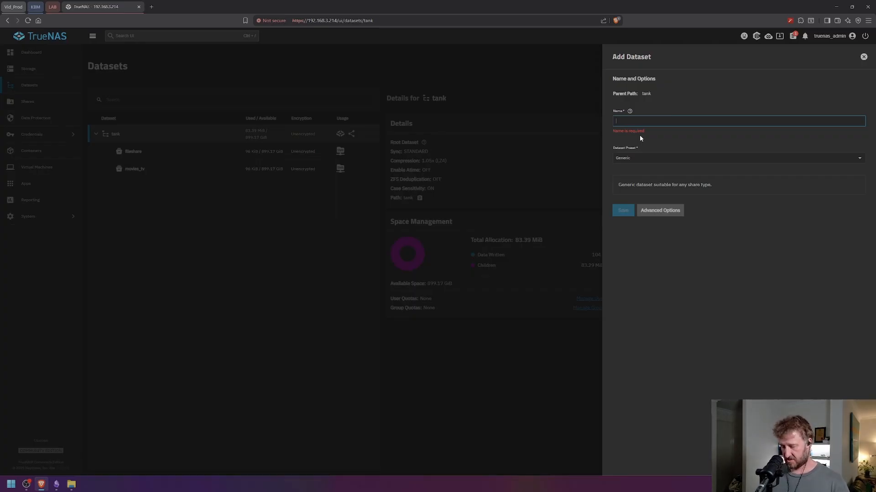
{"action": "type", "text": "games"}
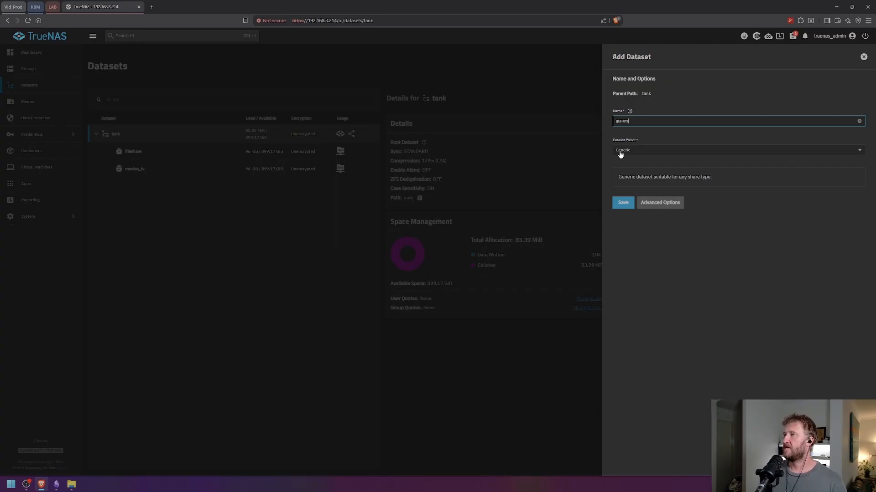
{"action": "left_click", "coordinate": [641, 150]}
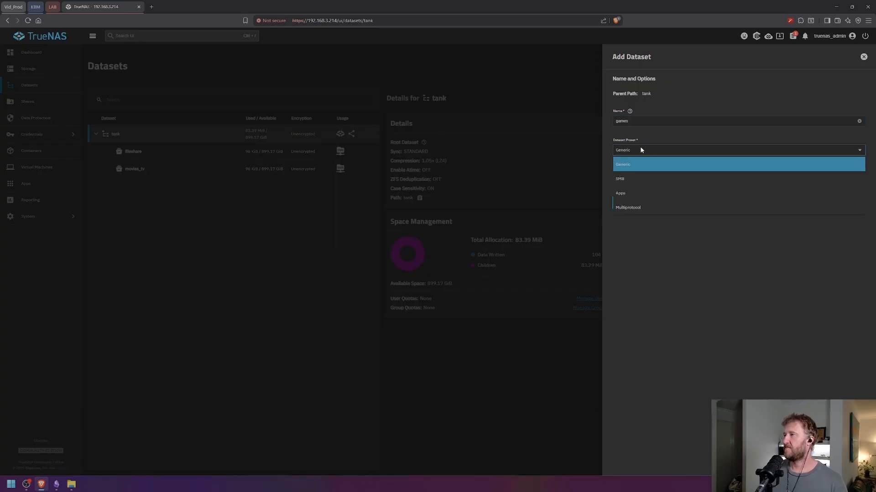
{"action": "left_click", "coordinate": [626, 179]}
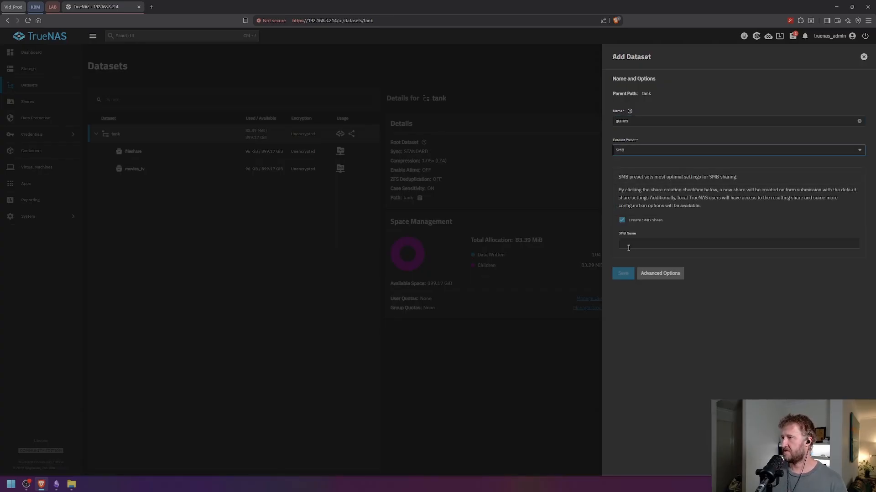
{"action": "left_click", "coordinate": [623, 273]}
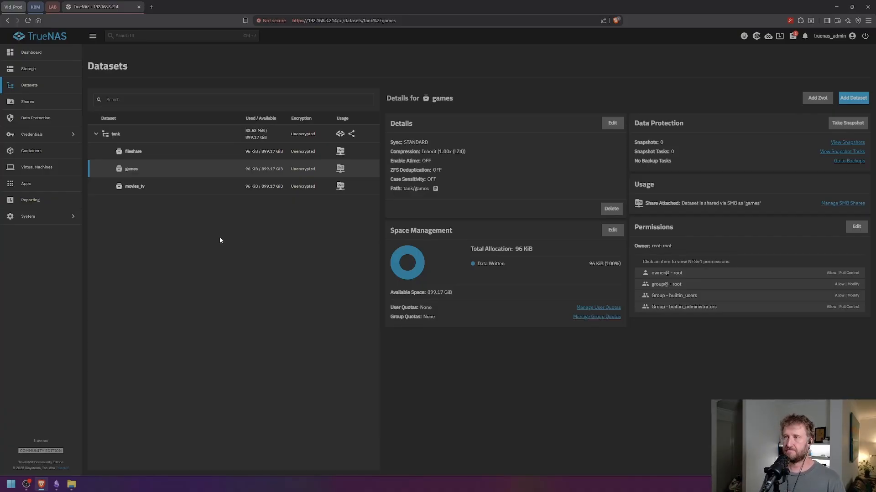
- Add an alice_files child dataset under fileshare with the SMB preset, skipping ACL setup
{"action": "left_click", "coordinate": [162, 151]}
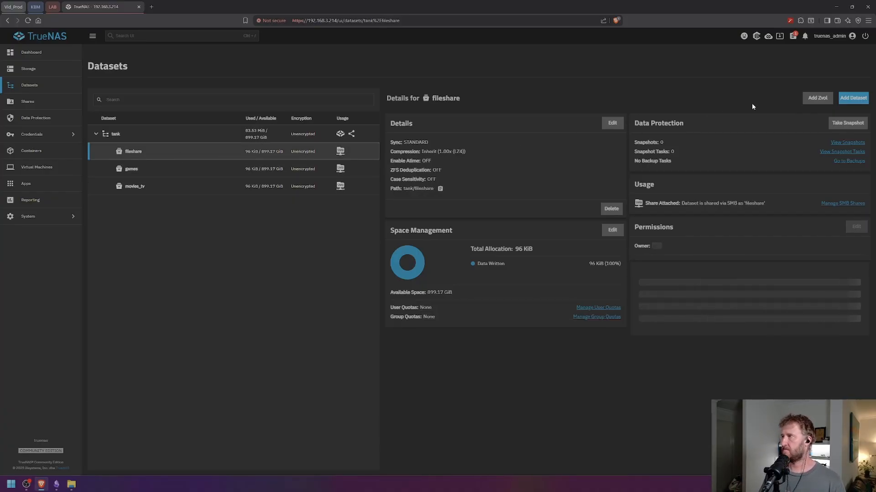
{"action": "left_click", "coordinate": [852, 98]}
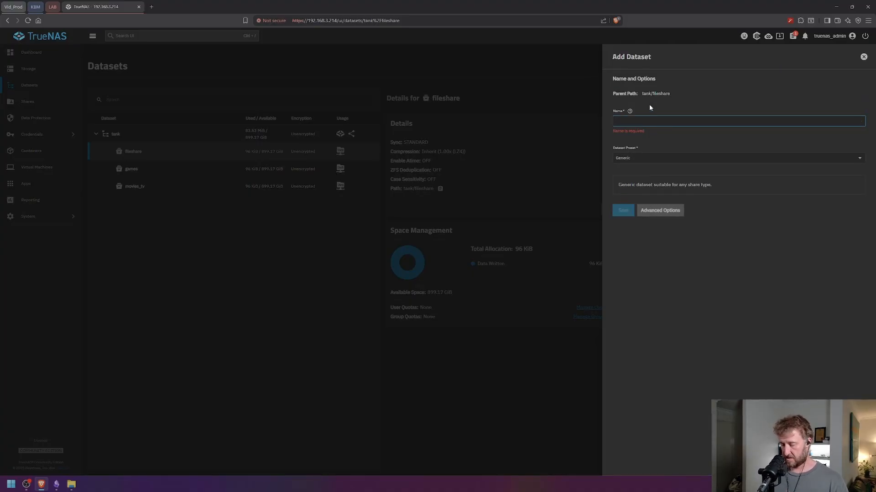
{"action": "type", "text": "alice_files"}
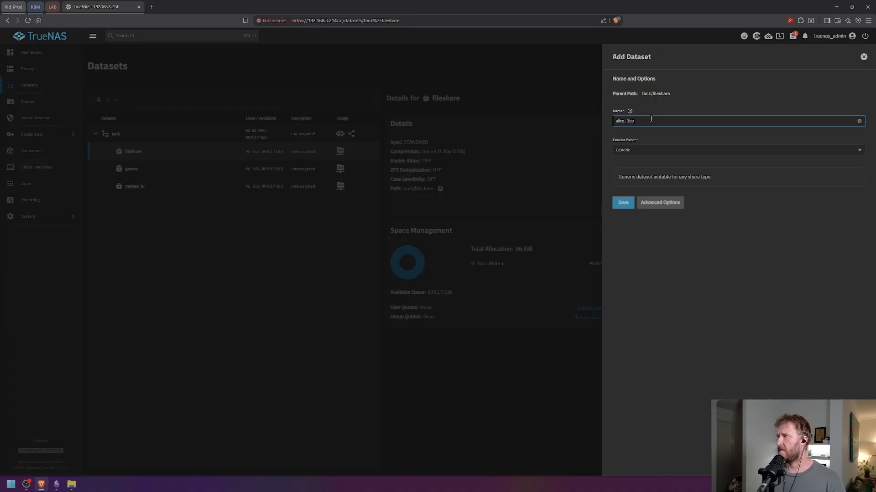
{"action": "left_click", "coordinate": [639, 150]}
{"action": "left_click", "coordinate": [621, 179]}
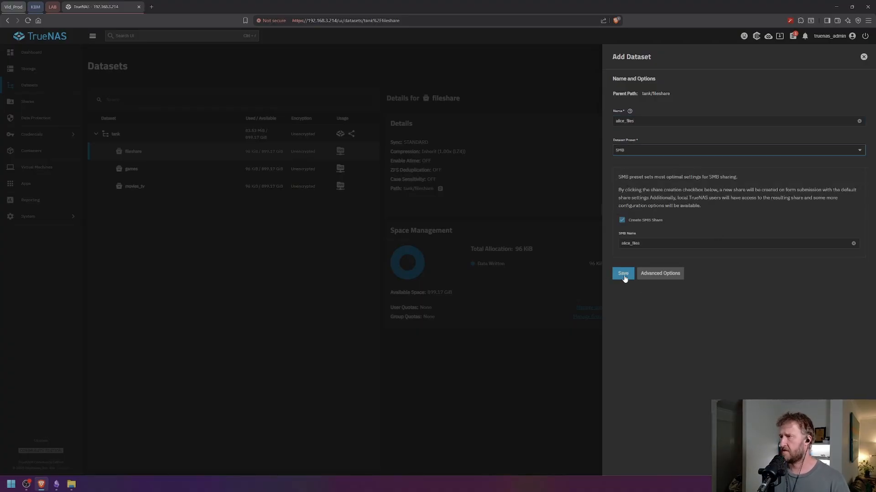
{"action": "left_click", "coordinate": [623, 274]}
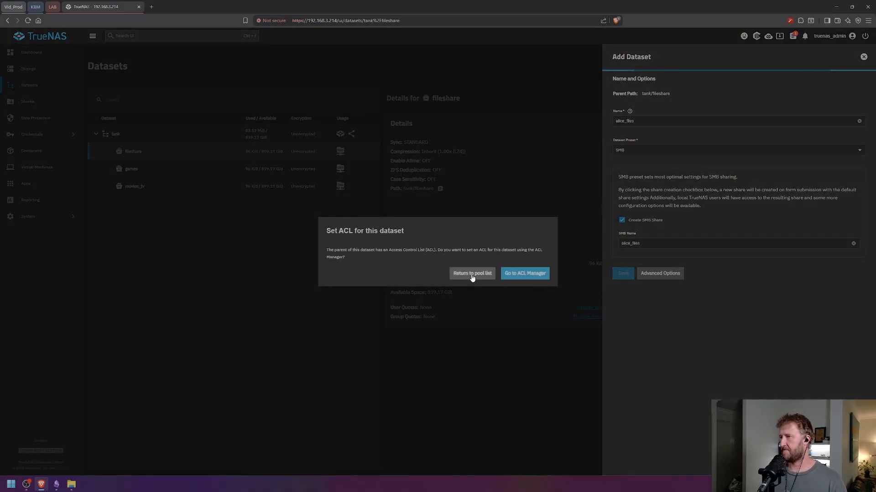
{"action": "left_click", "coordinate": [491, 274]}
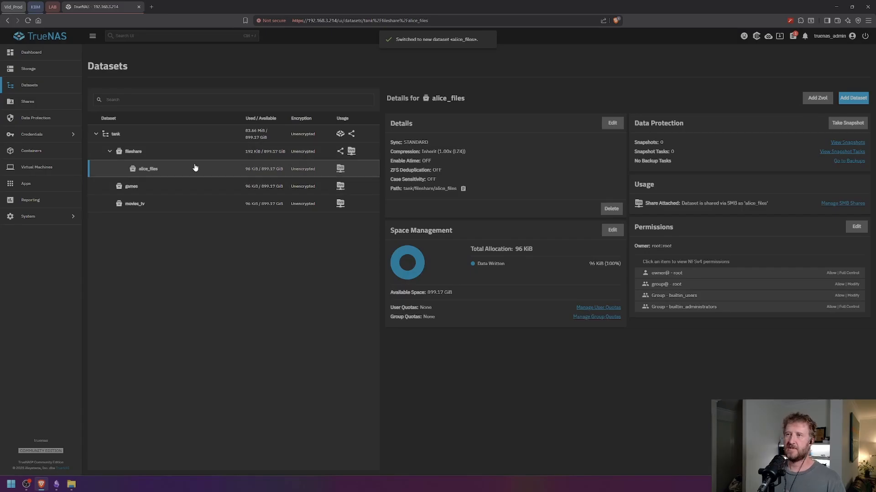
- Delete the dataset by confirming its full path tank/fileshare/alice_files
{"action": "left_click", "coordinate": [611, 209]}
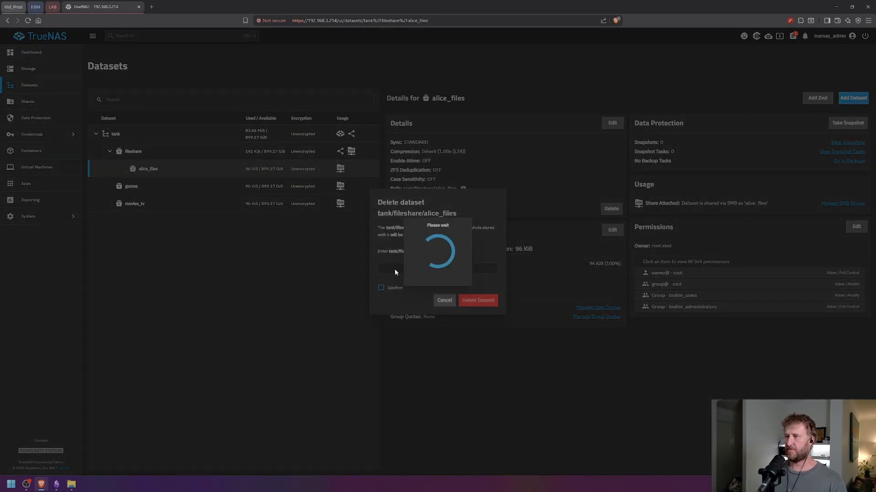
{"action": "left_click", "coordinate": [404, 284]}
{"action": "type", "text": "tank/f"}
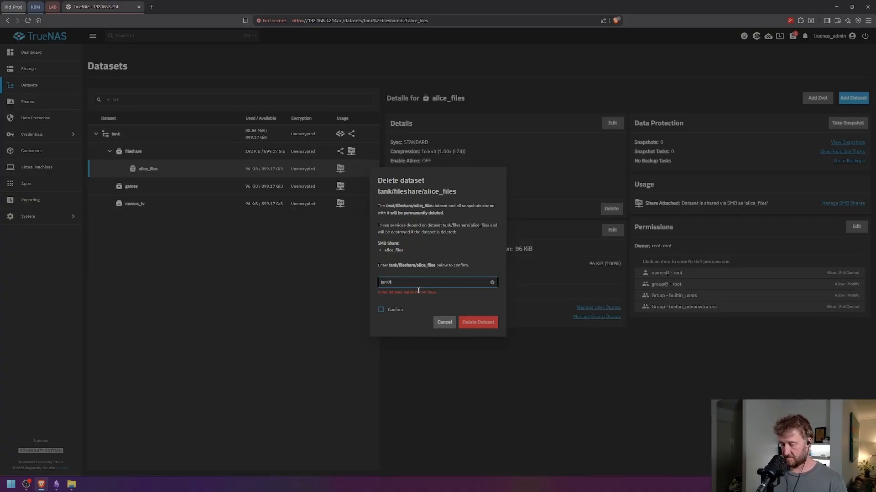
{"action": "type", "text": "ileshare"}
{"action": "key", "text": "BackSpace"}
{"action": "key", "text": "BackSpace"}
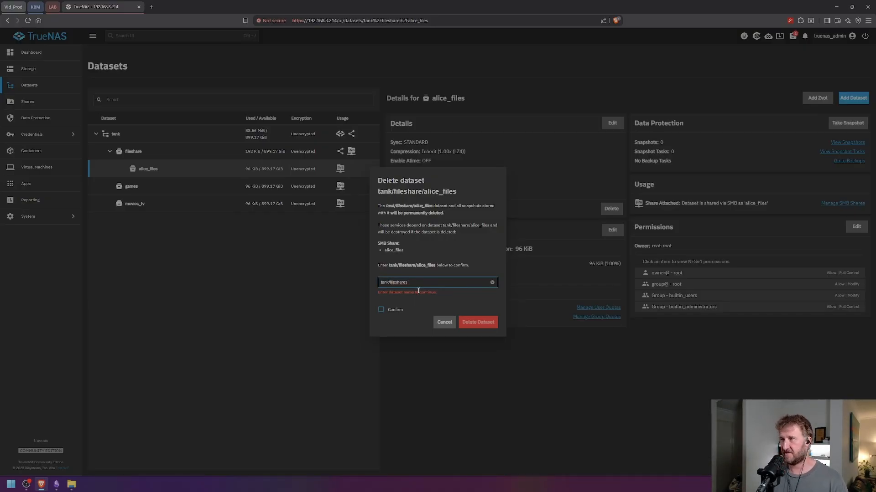
{"action": "left_click", "coordinate": [383, 311]}
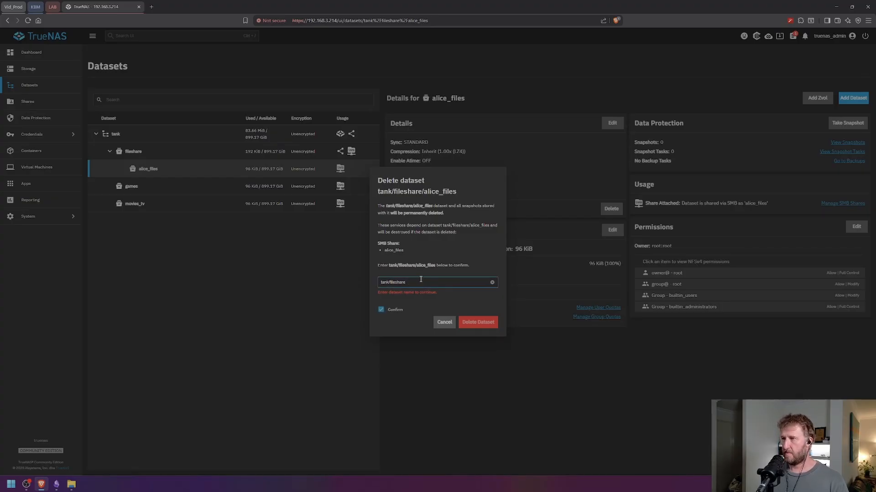
{"action": "type", "text": "/alice"}
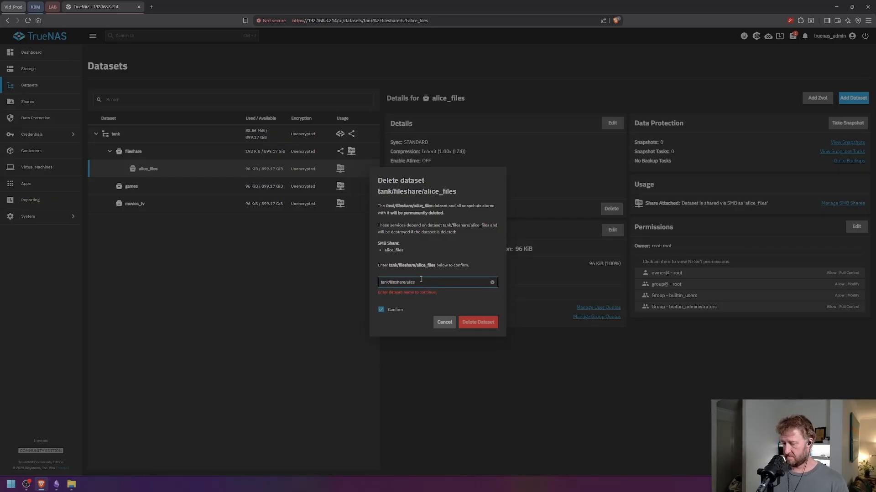
{"action": "type", "text": "_file"}
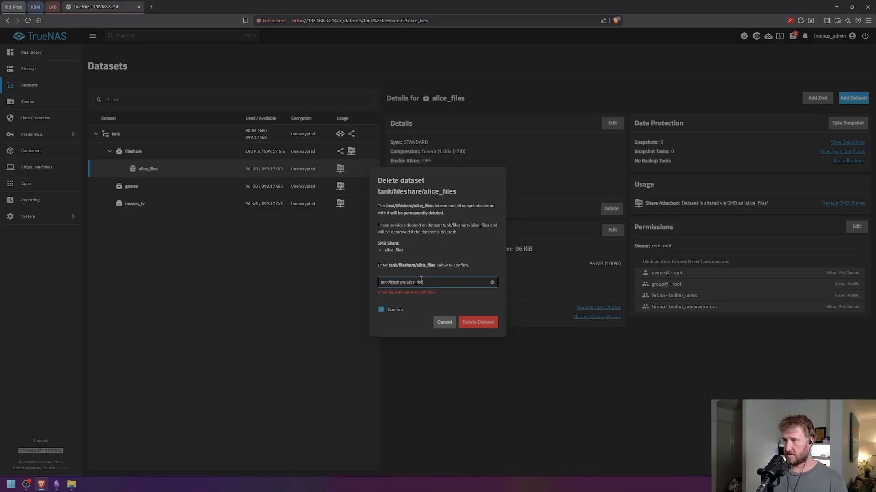
{"action": "type", "text": "s"}
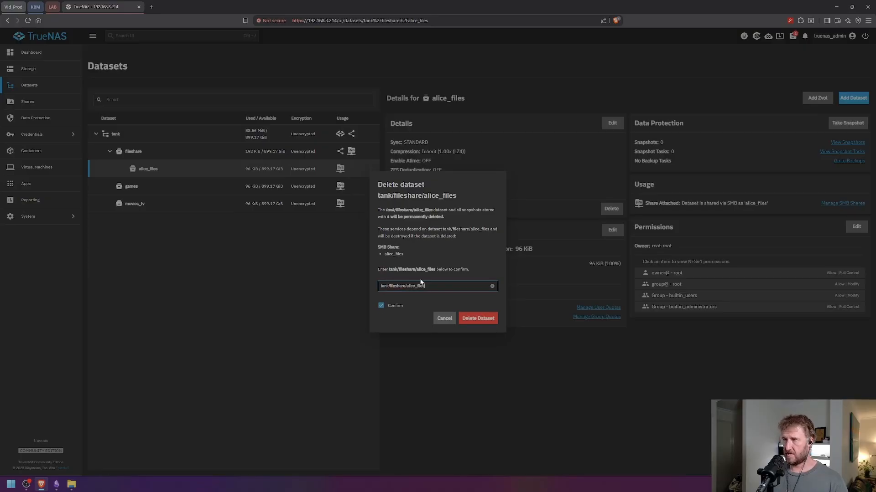
{"action": "left_click", "coordinate": [473, 322]}
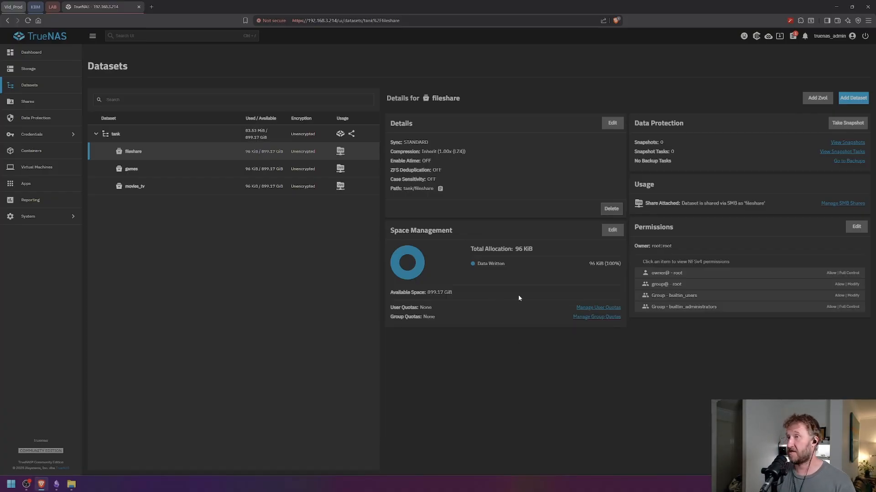
- Cancel the dataset being added under fileshare and select the tank root instead
{"action": "left_click", "coordinate": [853, 97]}
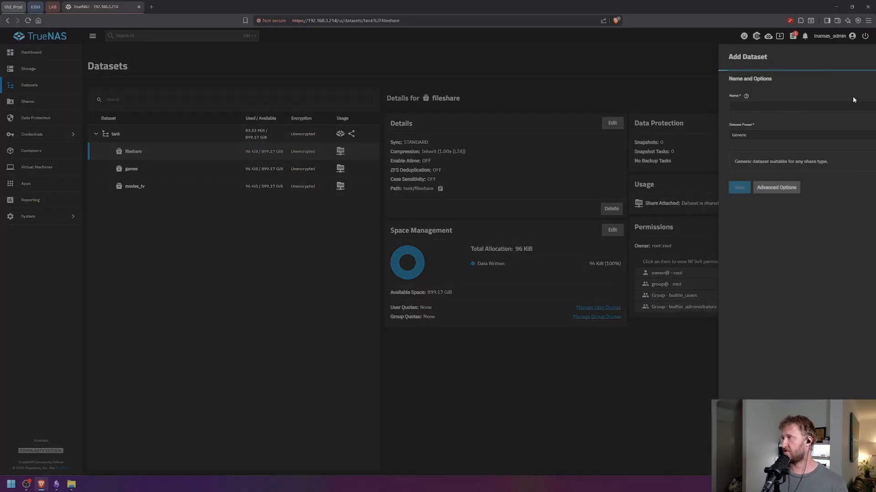
{"action": "left_click", "coordinate": [647, 121]}
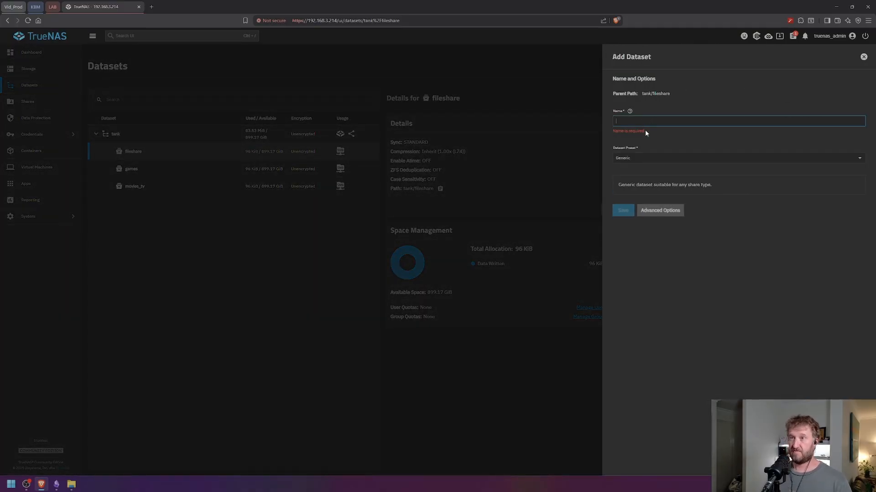
{"action": "left_click", "coordinate": [863, 56]}
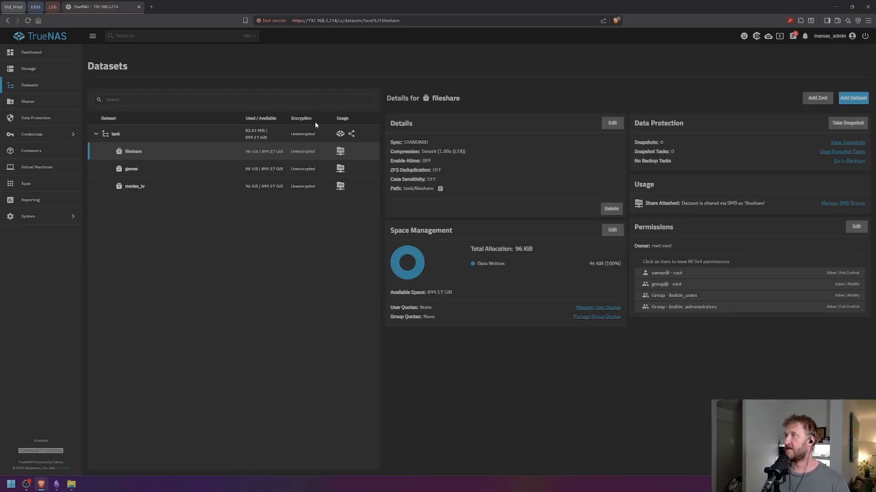
{"action": "left_click", "coordinate": [155, 130]}
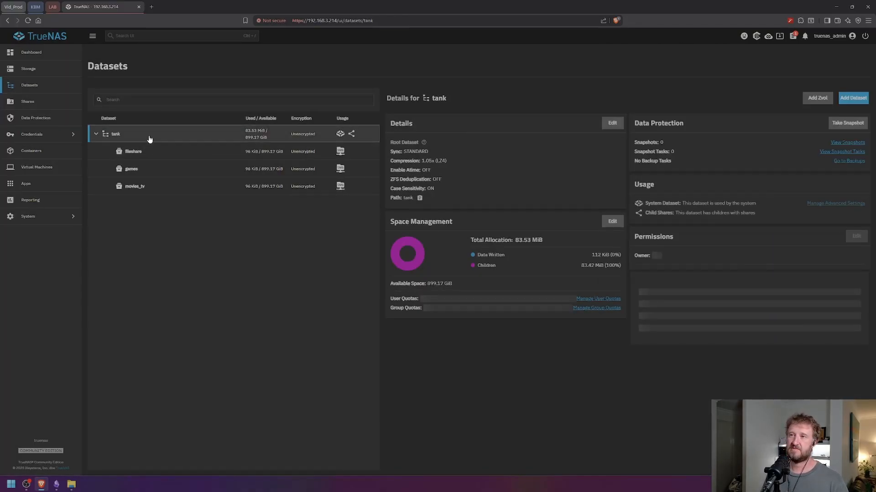
- Save a new Generic-preset dataset named alice_files directly under tank
{"action": "left_click", "coordinate": [855, 98]}
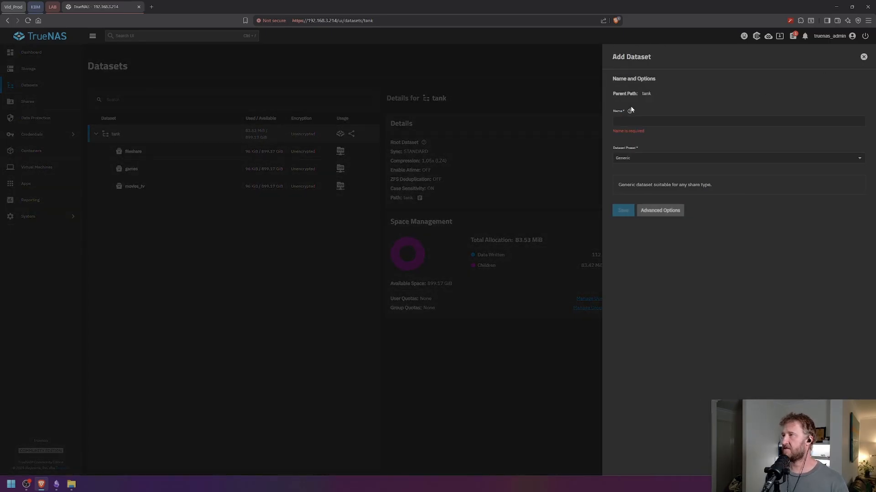
{"action": "left_click", "coordinate": [651, 123]}
{"action": "type", "text": "alice_fi"}
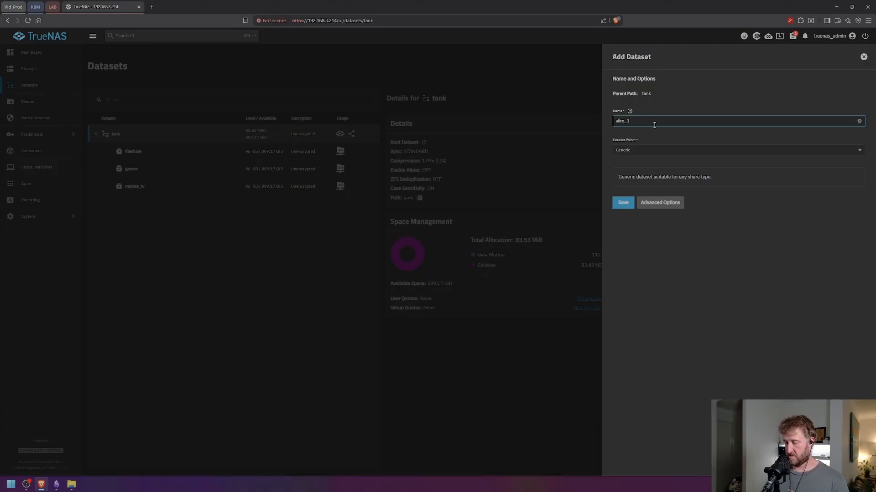
{"action": "type", "text": "leshare"}
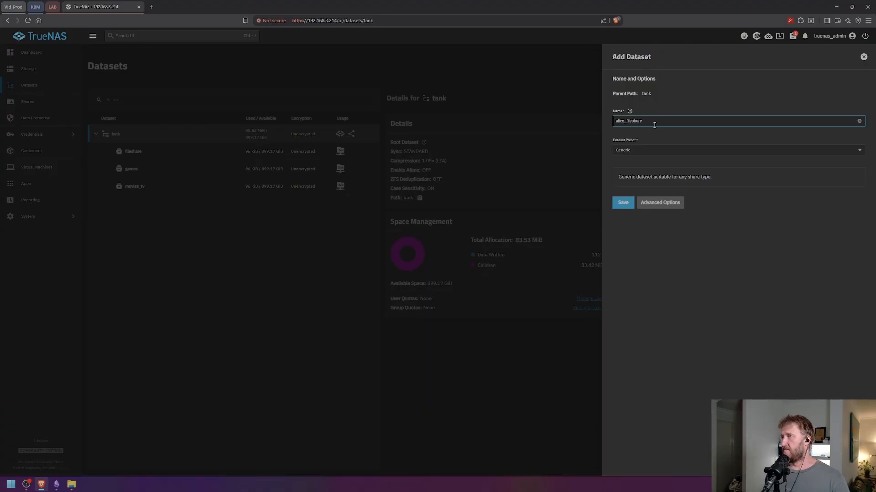
{"action": "key", "text": "BackSpace"}
{"action": "key", "text": "BackSpace"}
{"action": "key", "text": "BackSpace"}
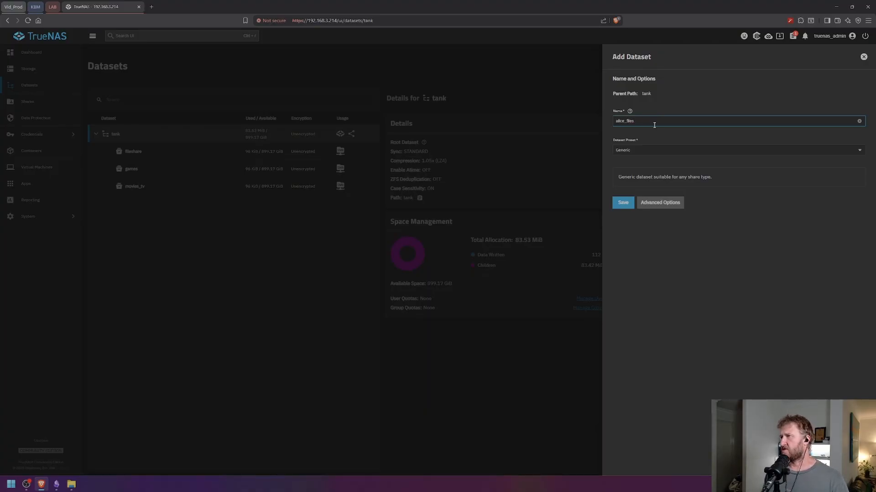
{"action": "left_click", "coordinate": [623, 205]}
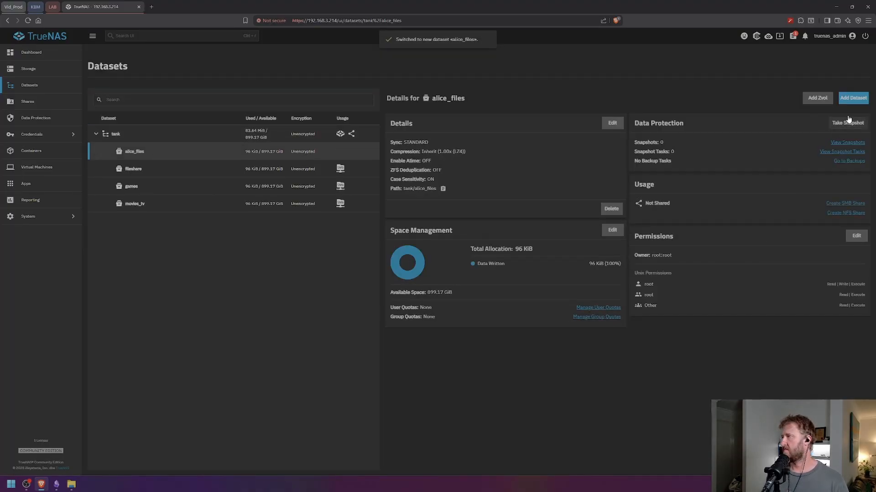
- Add a child dataset named eve_private under alice_files
{"action": "left_click", "coordinate": [853, 97]}
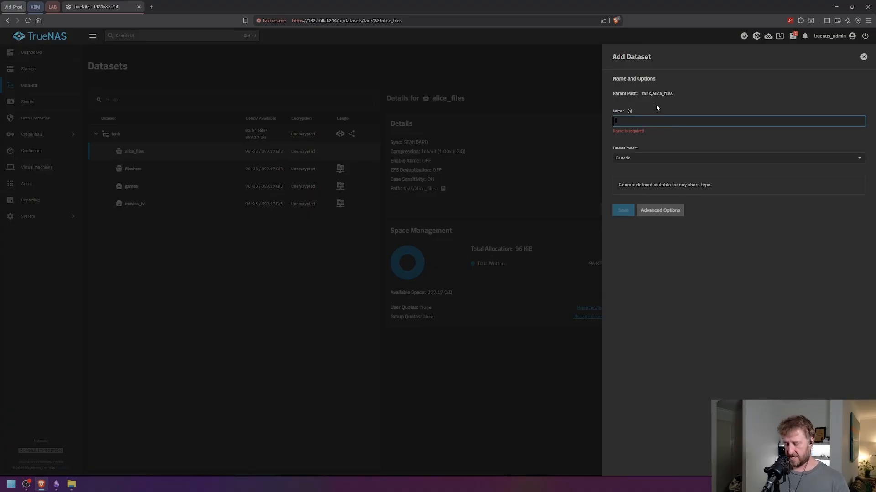
{"action": "type", "text": "eve_"}
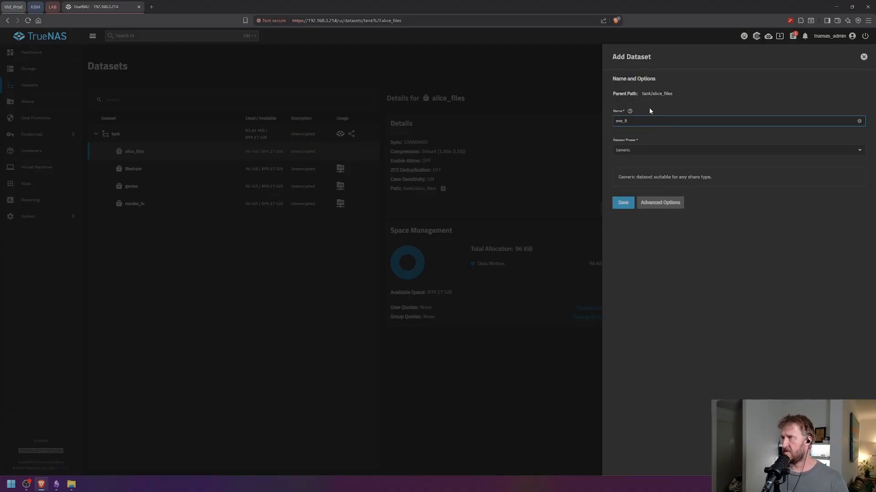
{"action": "type", "text": "private"}
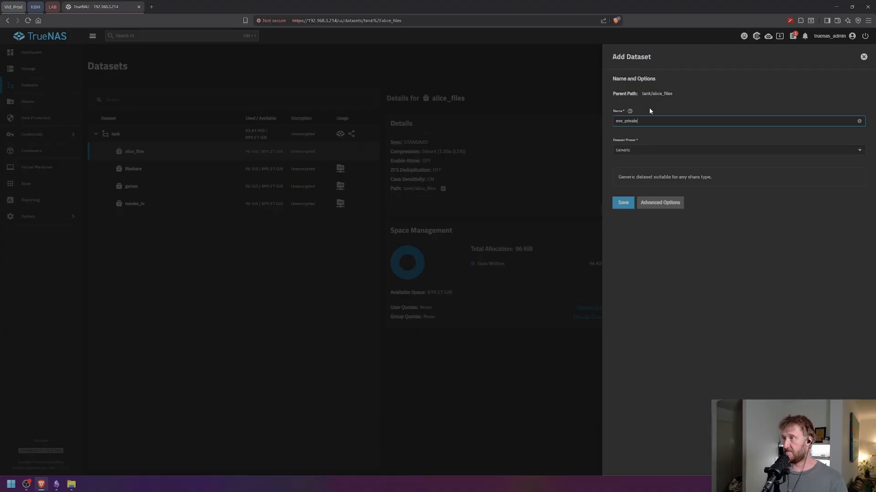
{"action": "left_click", "coordinate": [621, 203]}
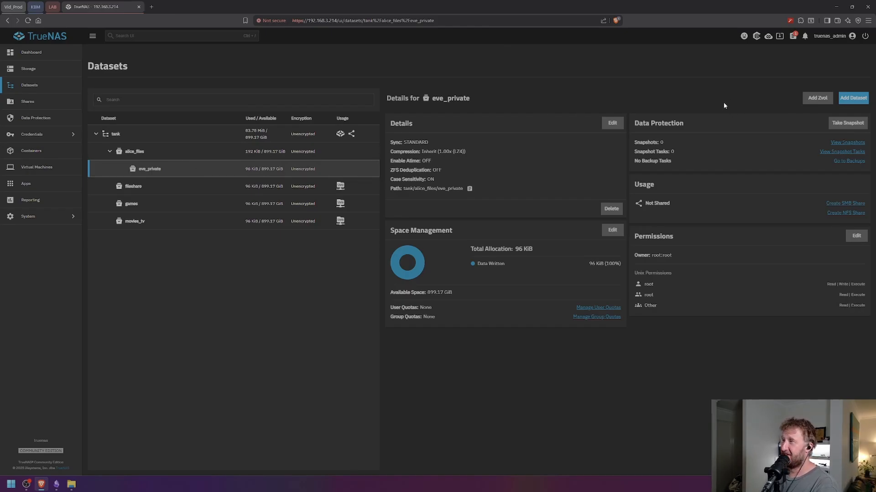
- Delete tank/alice_files/eve_private after confirming its path, then select tank
{"action": "left_click", "coordinate": [611, 209]}
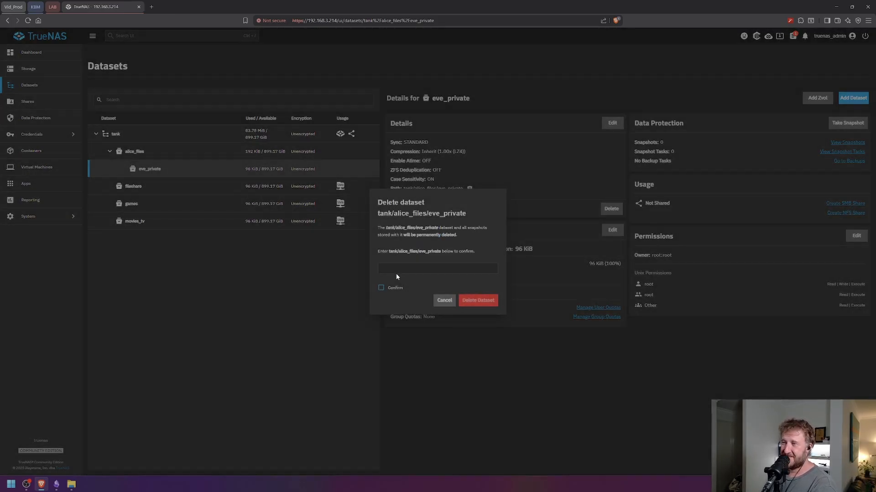
{"action": "type", "text": "tank"}
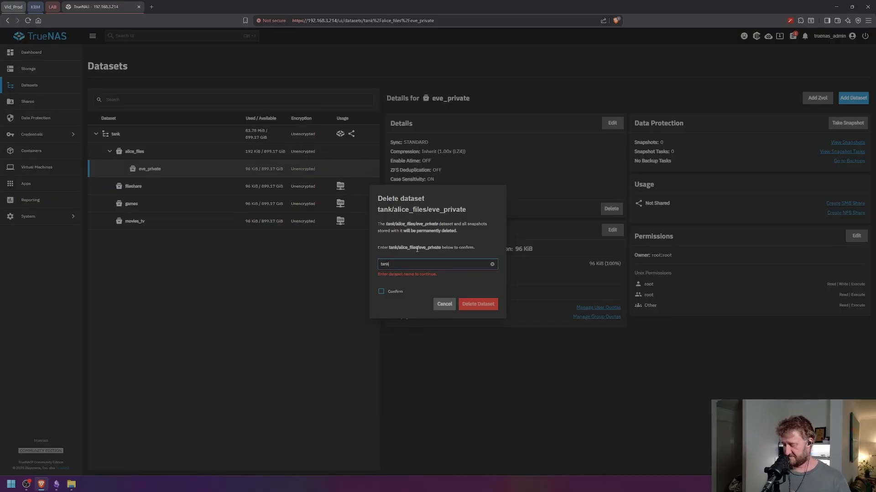
{"action": "type", "text": "/a"}
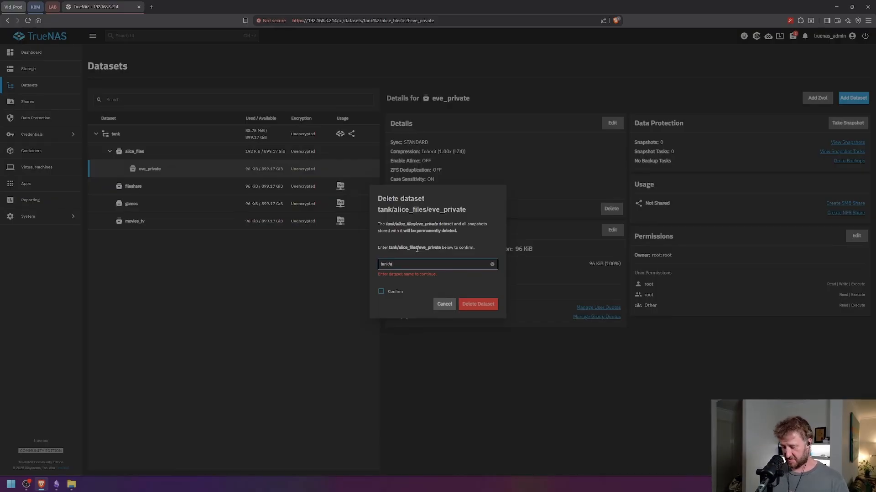
{"action": "type", "text": "lice_files/"}
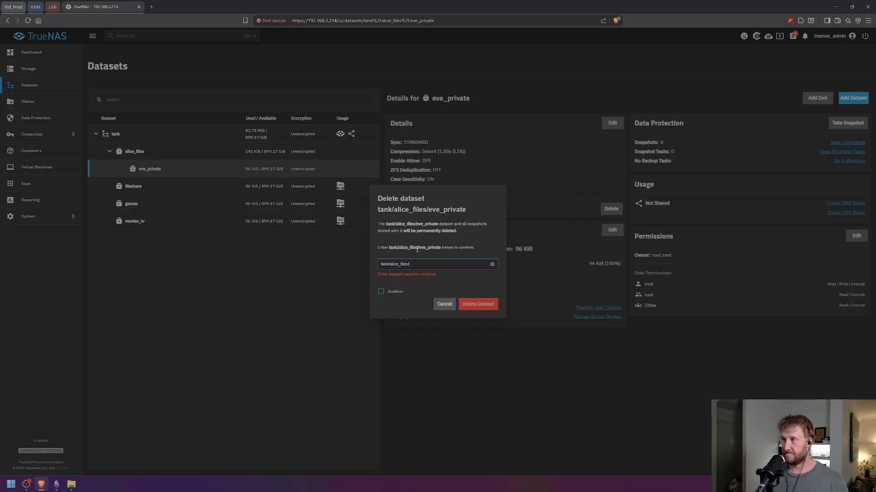
{"action": "type", "text": "eve"}
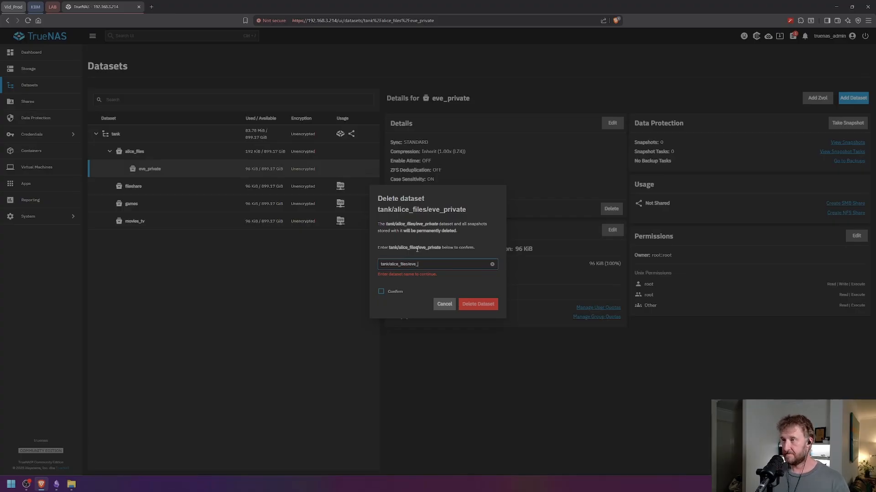
{"action": "type", "text": "_private"}
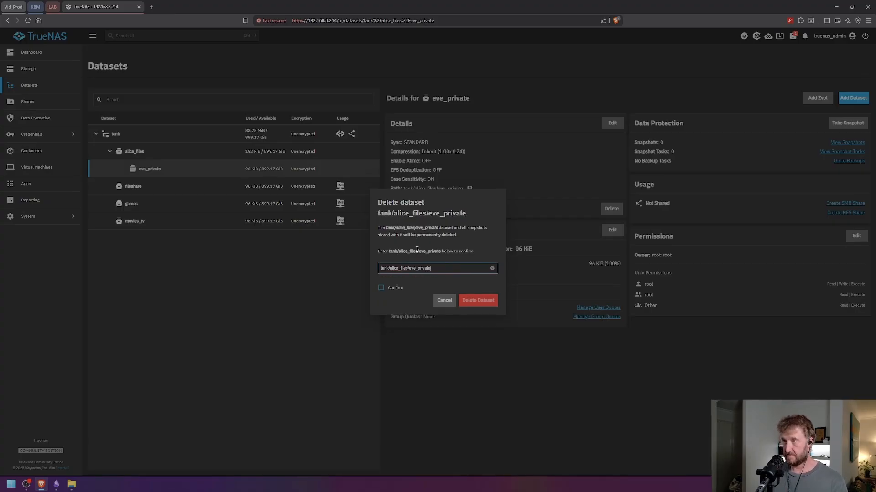
{"action": "left_click", "coordinate": [385, 290]}
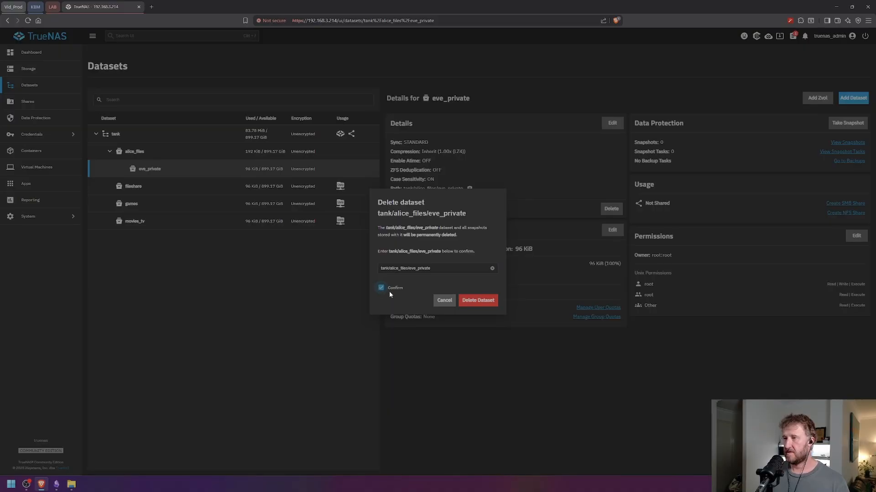
{"action": "left_click", "coordinate": [478, 301]}
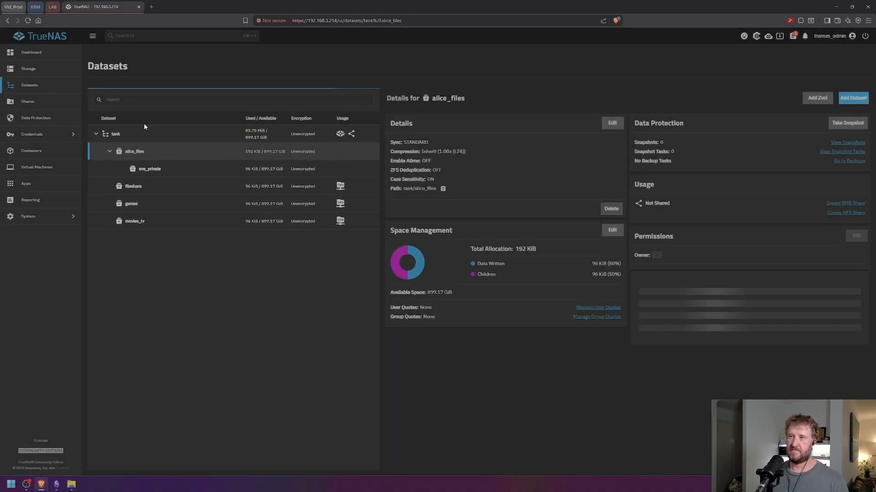
{"action": "left_click", "coordinate": [150, 135]}
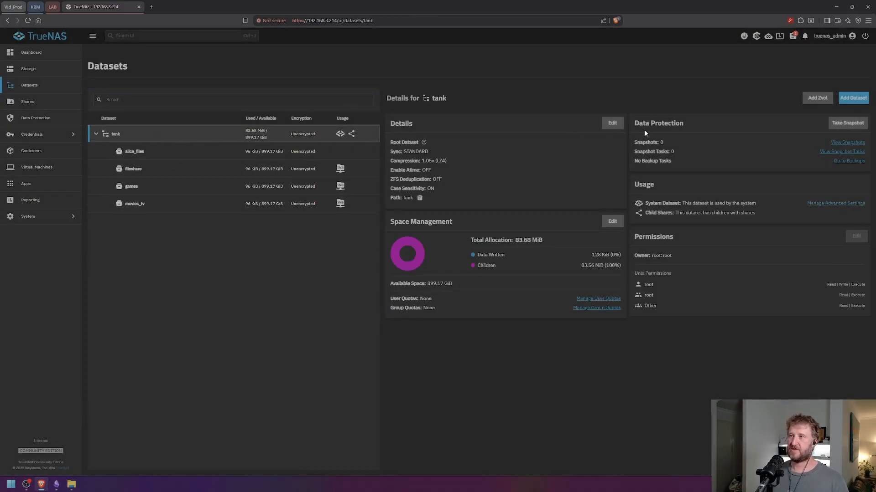
- Create eve_private under tank with the SMB preset and its eve_private share
{"action": "left_click", "coordinate": [853, 98]}
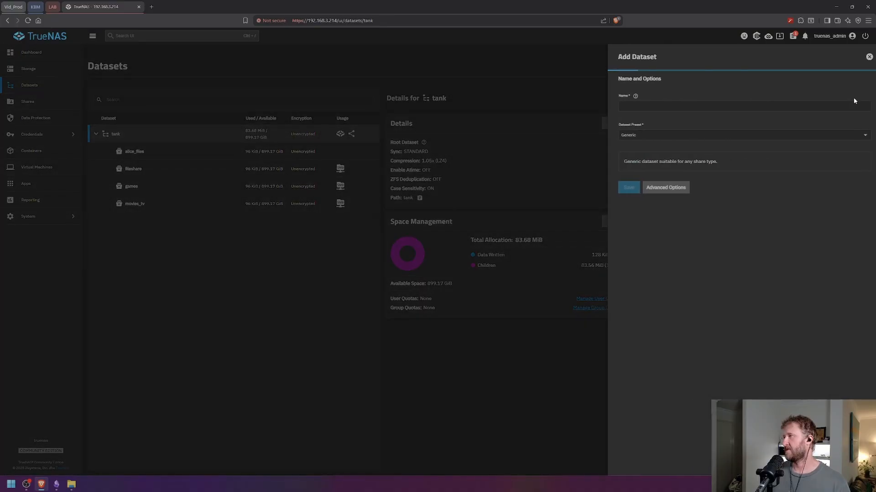
{"action": "left_click", "coordinate": [652, 122]}
{"action": "type", "text": "eve"}
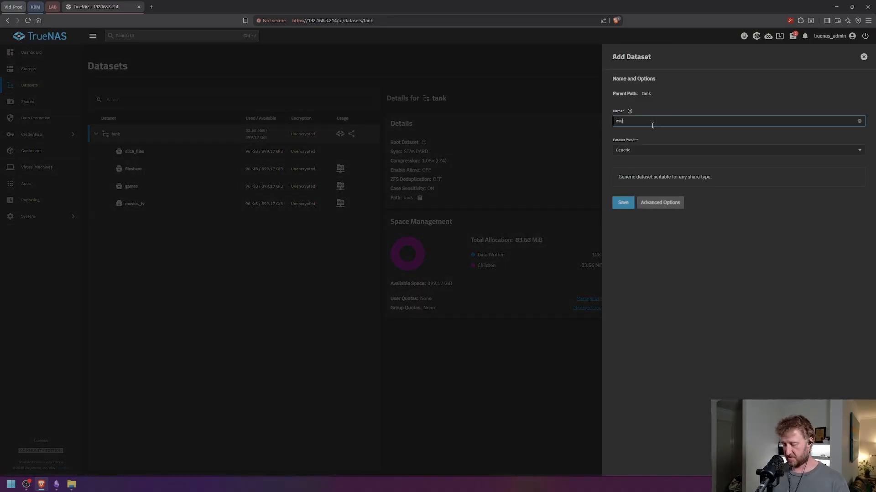
{"action": "type", "text": "_private"}
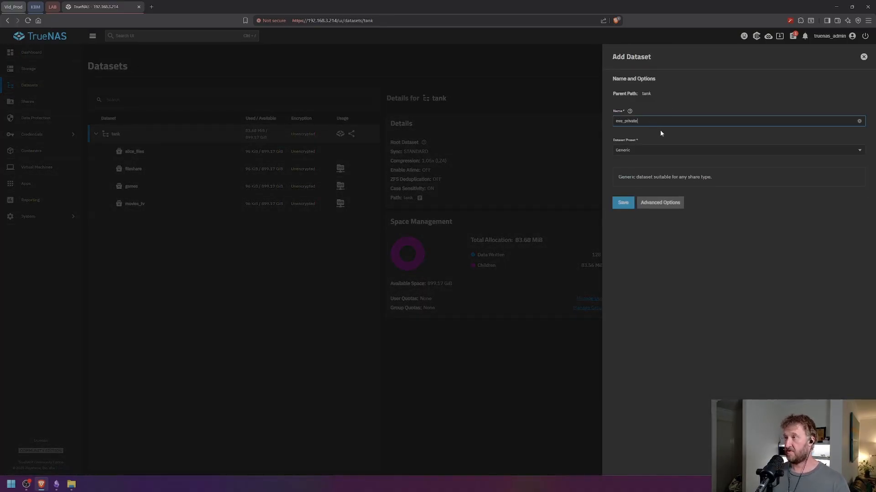
{"action": "left_click", "coordinate": [625, 153]}
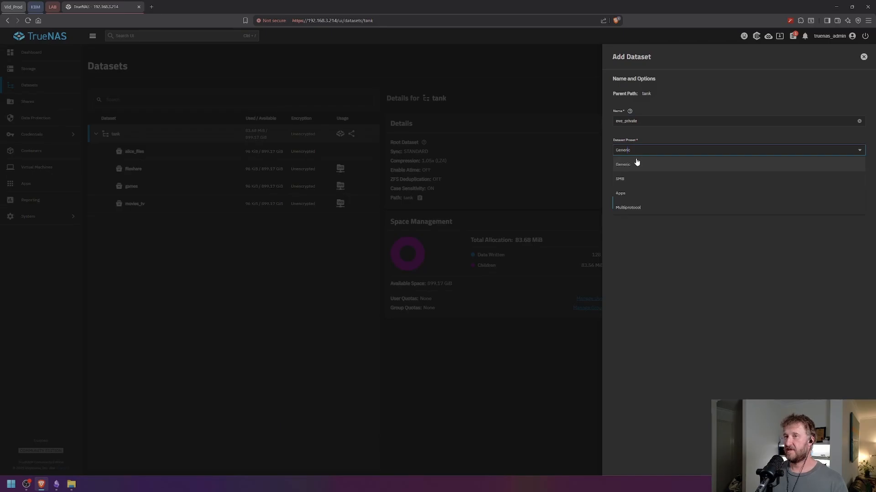
{"action": "left_click", "coordinate": [627, 183]}
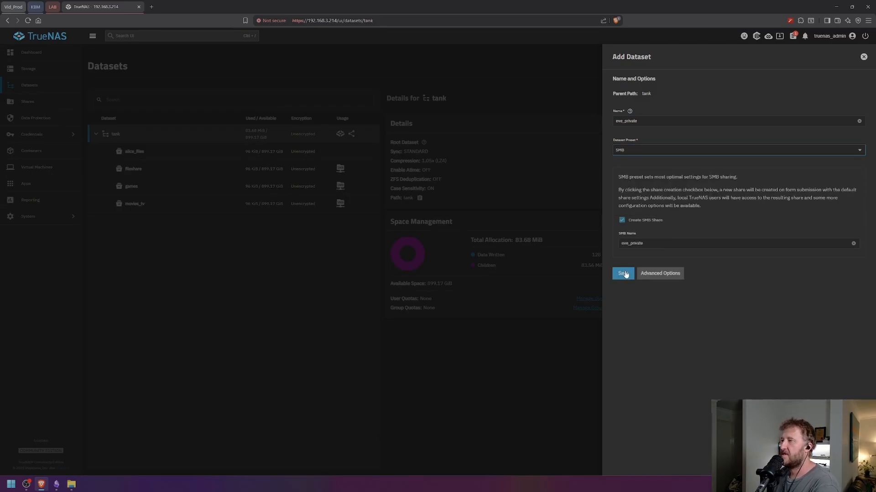
{"action": "left_click", "coordinate": [623, 273]}
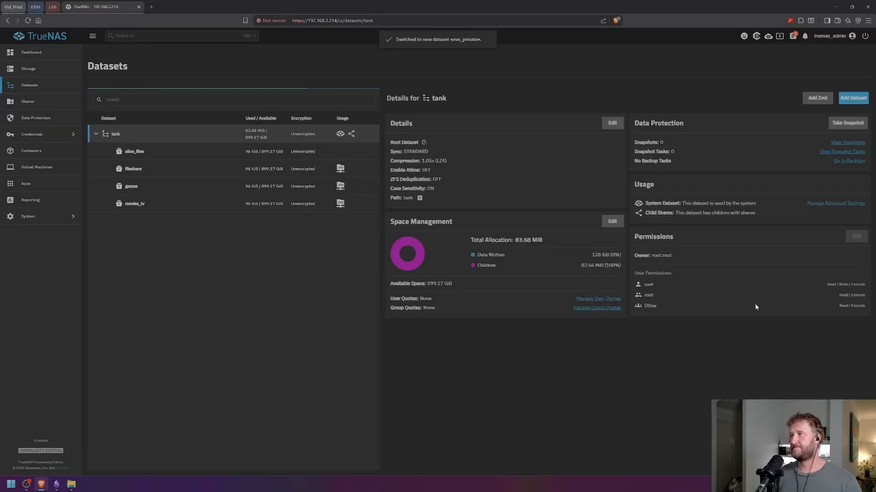
{"action": "left_click", "coordinate": [309, 156]}
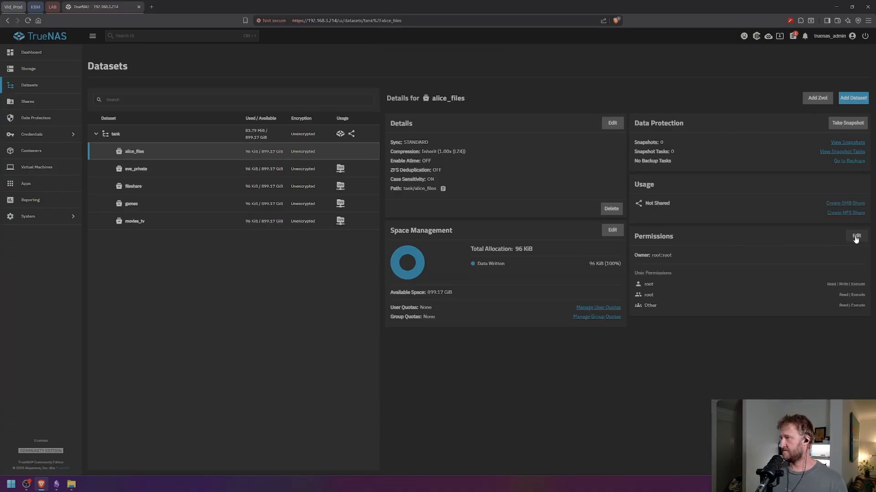
- Save an SMB share for alice_files, keeping the default share name alice_files
{"action": "left_click", "coordinate": [845, 204]}
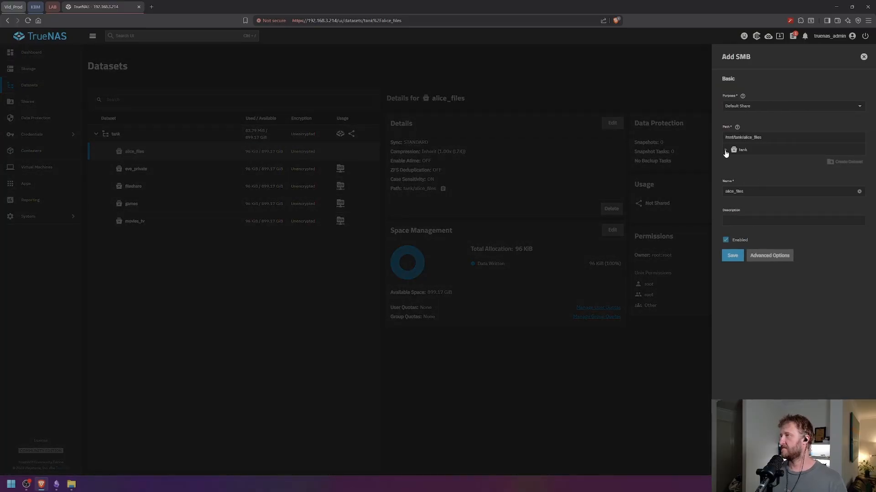
{"action": "left_click", "coordinate": [731, 256]}
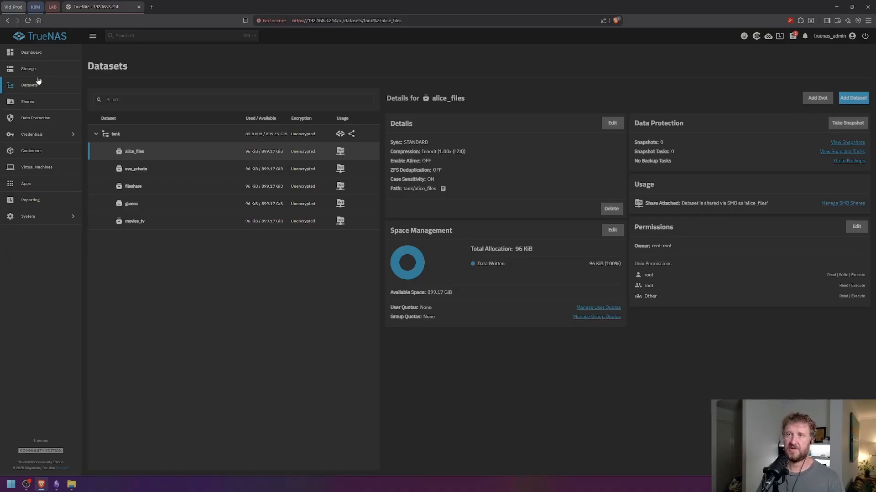
{"action": "left_click", "coordinate": [36, 135]}
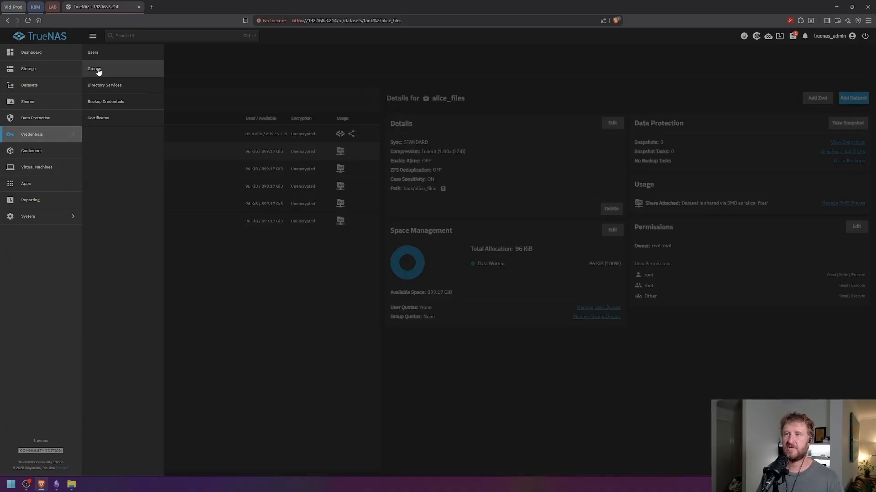
{"action": "left_click", "coordinate": [98, 53]}
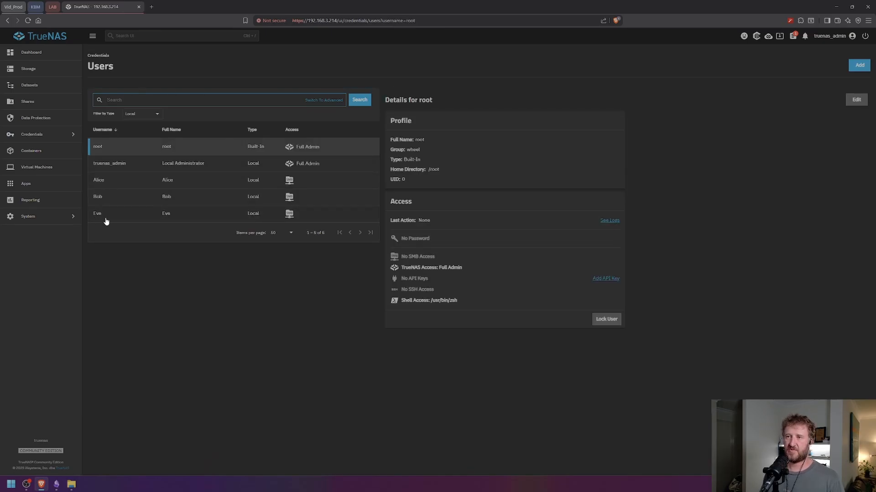
{"action": "left_click", "coordinate": [29, 86]}
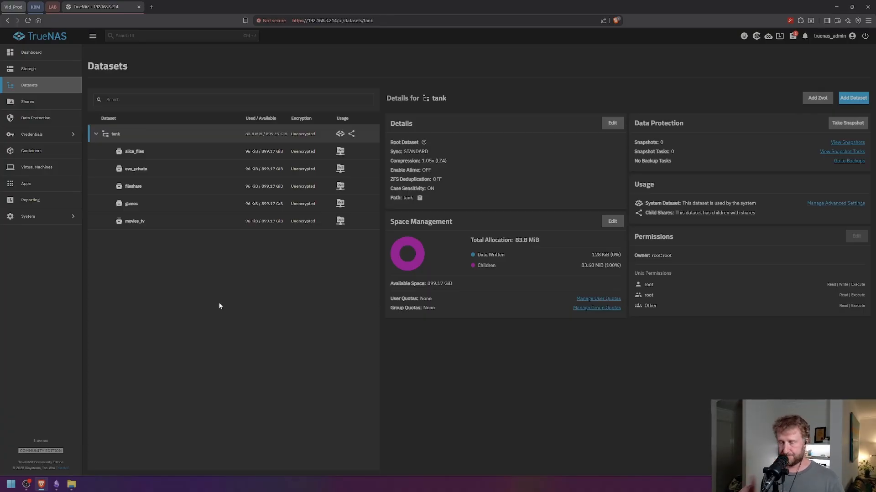
- Select alice_files and edit it from its Permissions card
{"action": "left_click", "coordinate": [180, 157]}
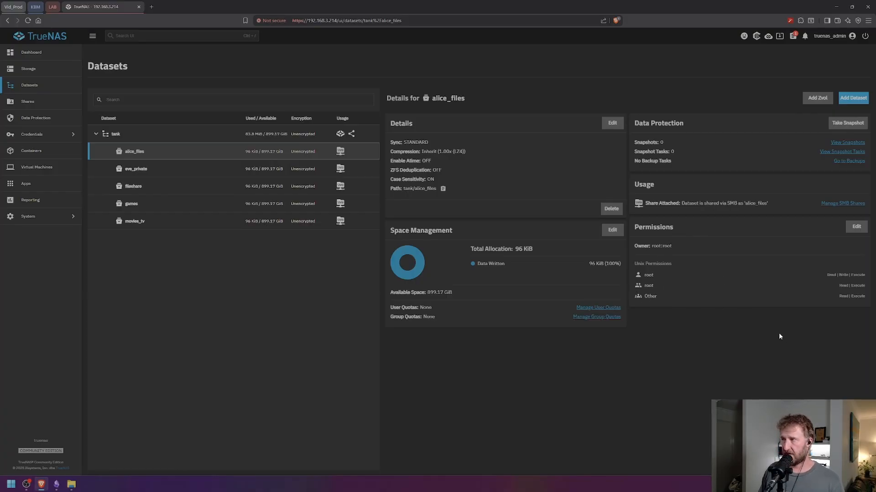
{"action": "left_click", "coordinate": [856, 228]}
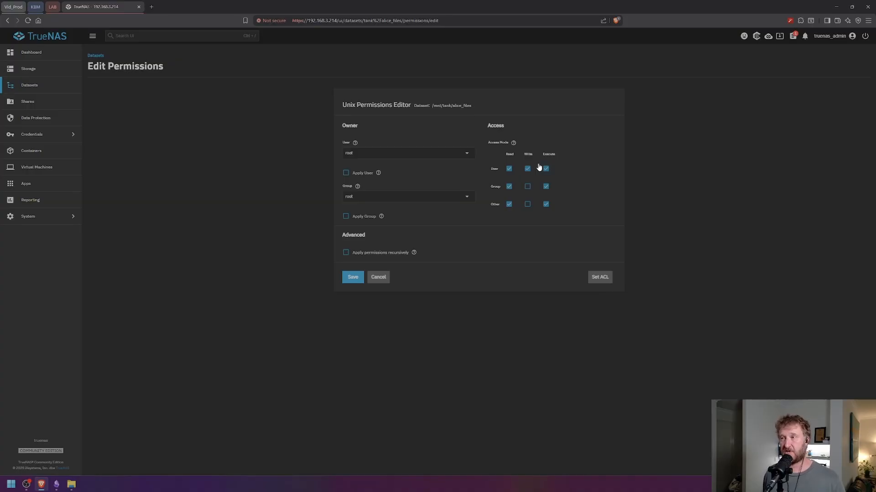
- Make Alice the owning user and owning group of alice_files
{"action": "left_click", "coordinate": [467, 156]}
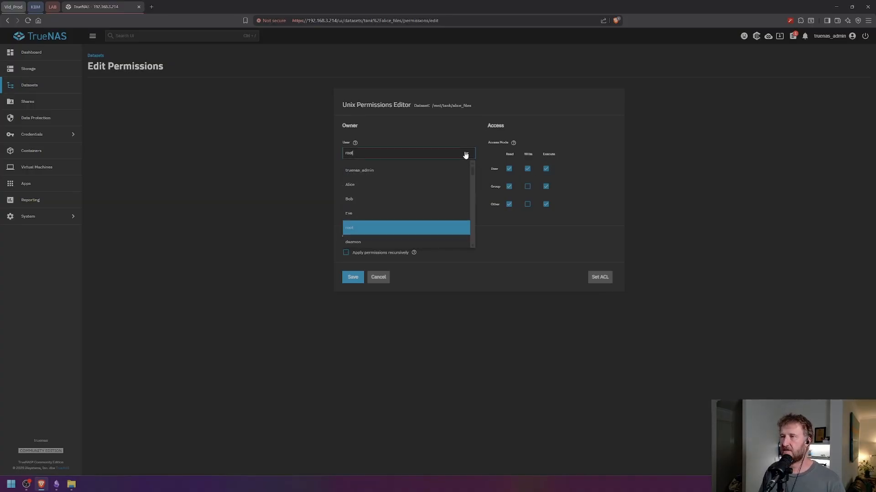
{"action": "left_click", "coordinate": [508, 285]}
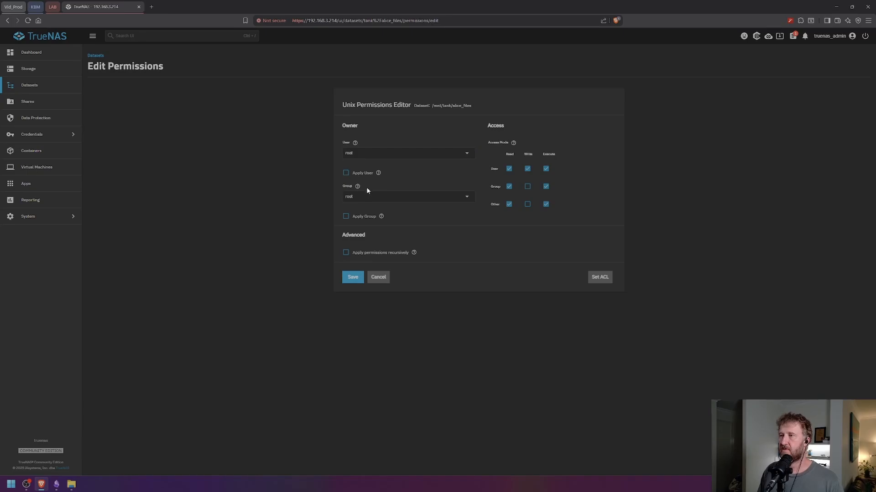
{"action": "left_click", "coordinate": [351, 154]}
{"action": "left_click", "coordinate": [353, 186]}
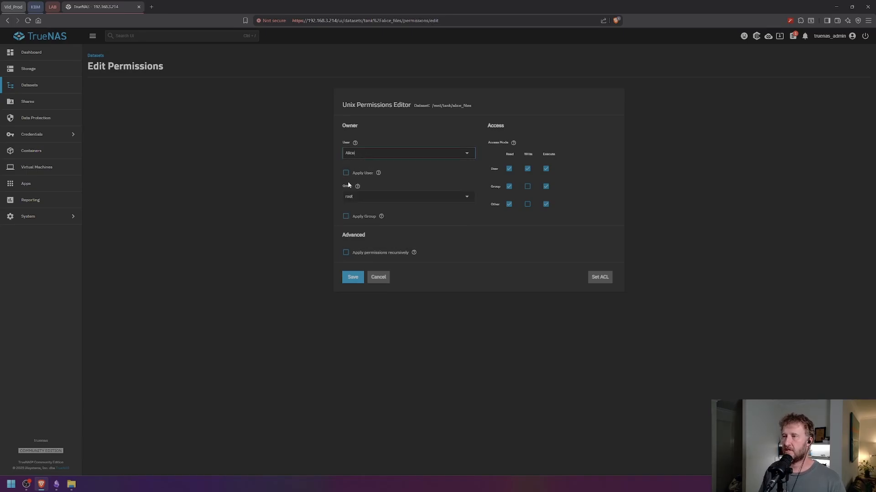
{"action": "left_click", "coordinate": [466, 197]}
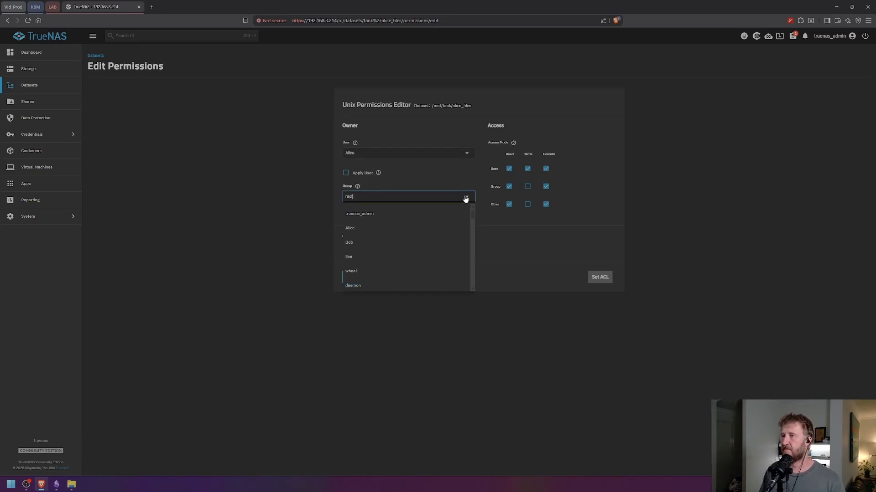
{"action": "left_click", "coordinate": [348, 230]}
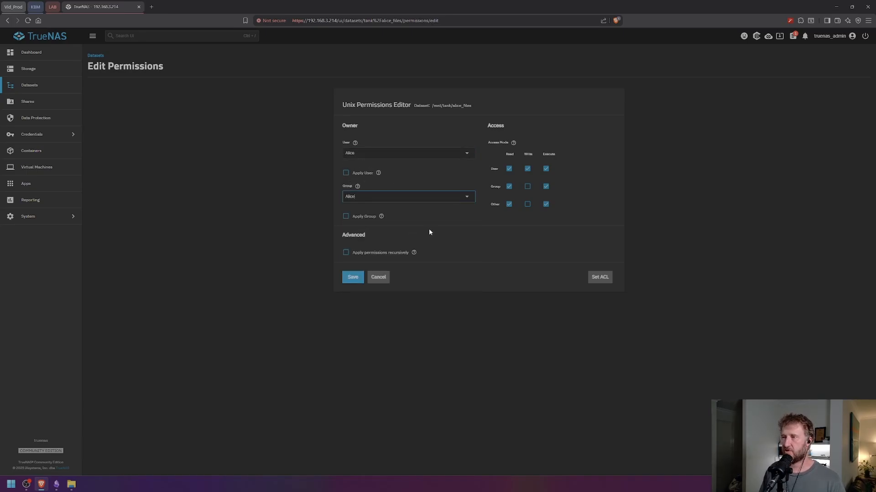
{"action": "left_click", "coordinate": [345, 172]}
{"action": "left_click", "coordinate": [346, 216]}
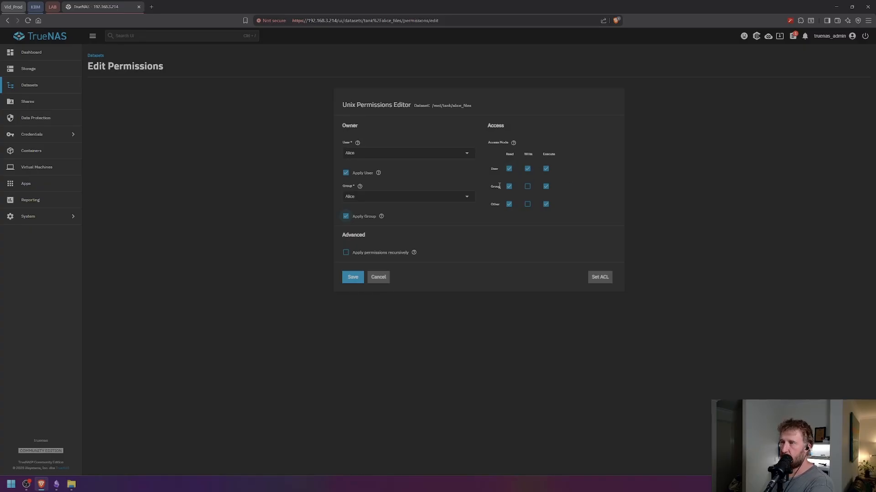
- Set access to 750 (group read/execute, others none) and apply recursively
{"action": "left_click", "coordinate": [545, 206]}
{"action": "left_click", "coordinate": [510, 205]}
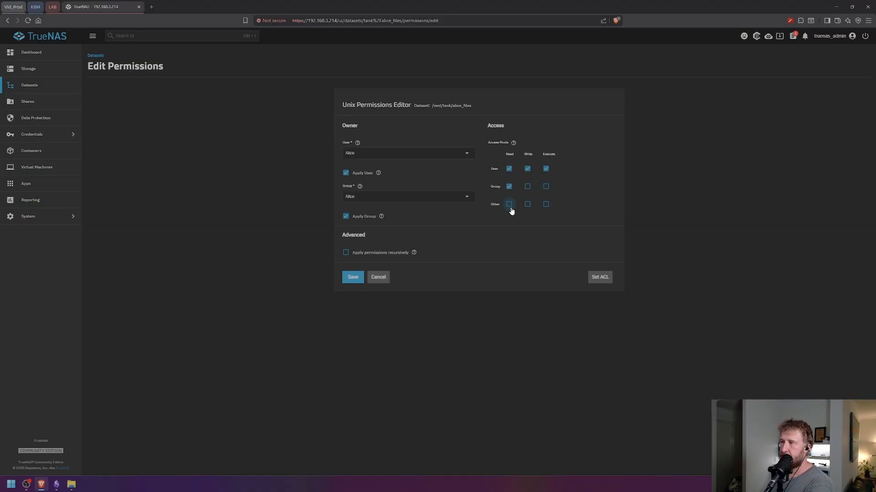
{"action": "left_click", "coordinate": [545, 187]}
{"action": "left_click", "coordinate": [345, 253]}
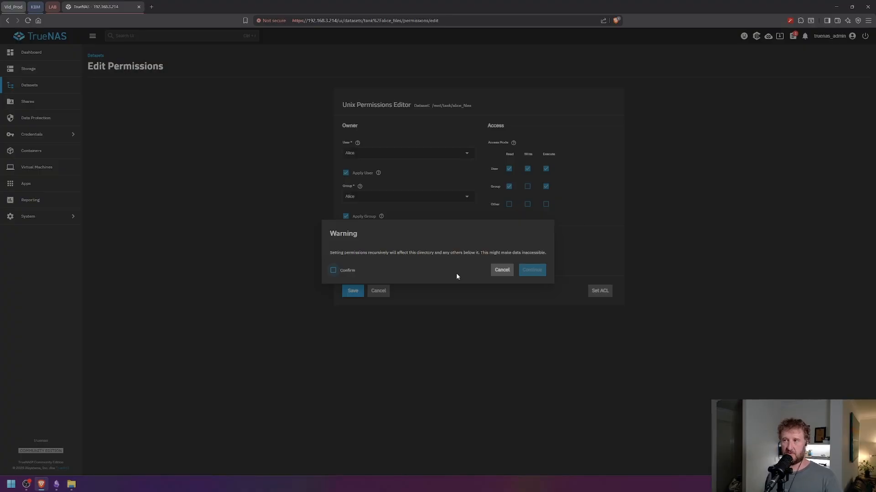
- Confirm the recursive warning and review help on recursive and child-dataset options
{"action": "left_click", "coordinate": [334, 271]}
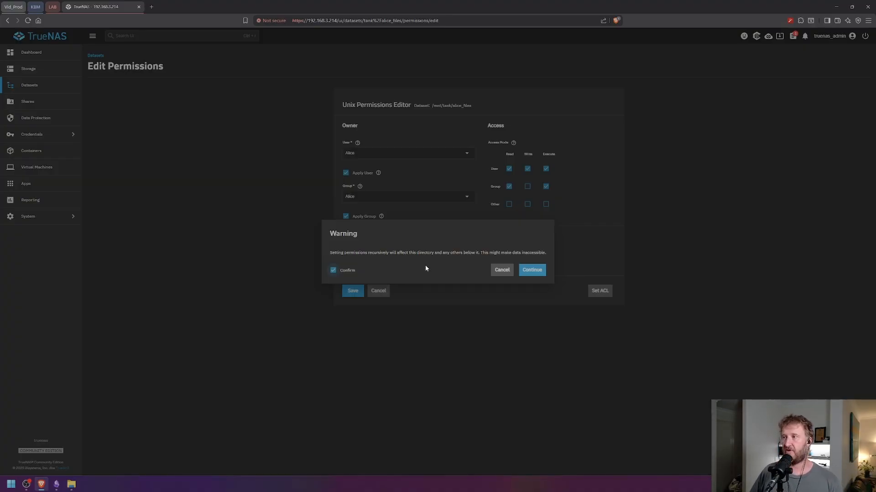
{"action": "left_click", "coordinate": [530, 270]}
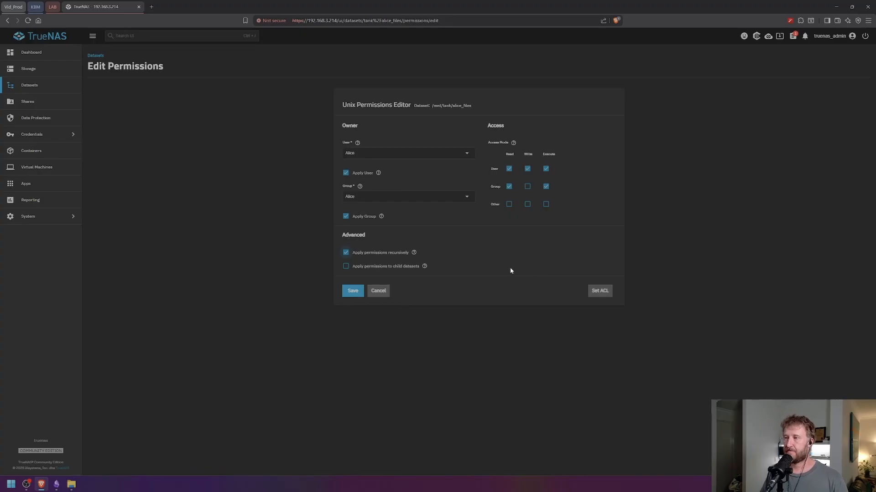
{"action": "left_click", "coordinate": [424, 266]}
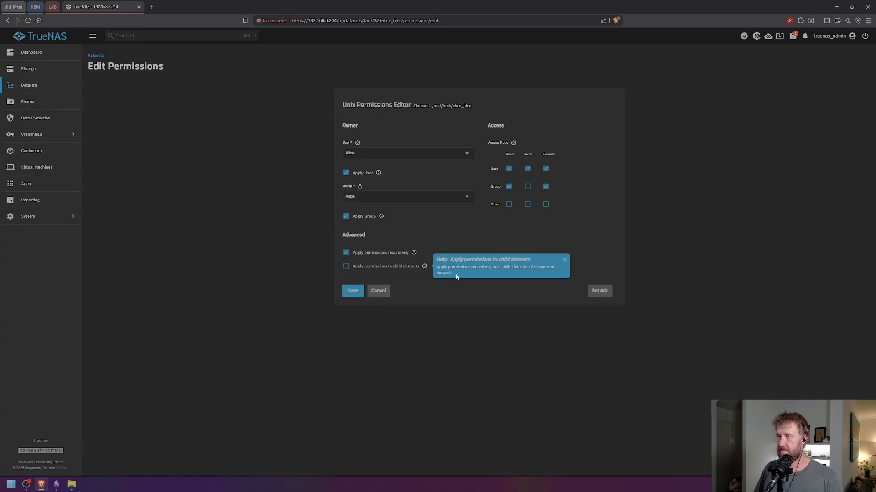
{"action": "left_click", "coordinate": [414, 253]}
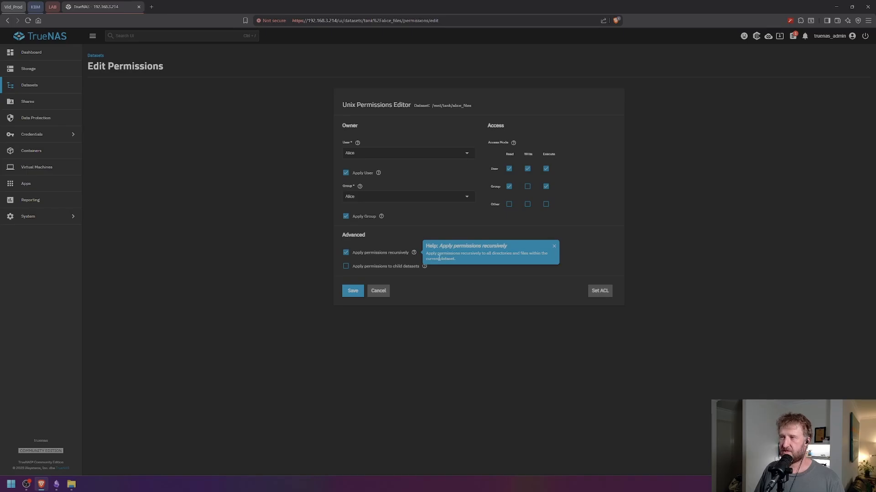
{"action": "left_click", "coordinate": [414, 281]}
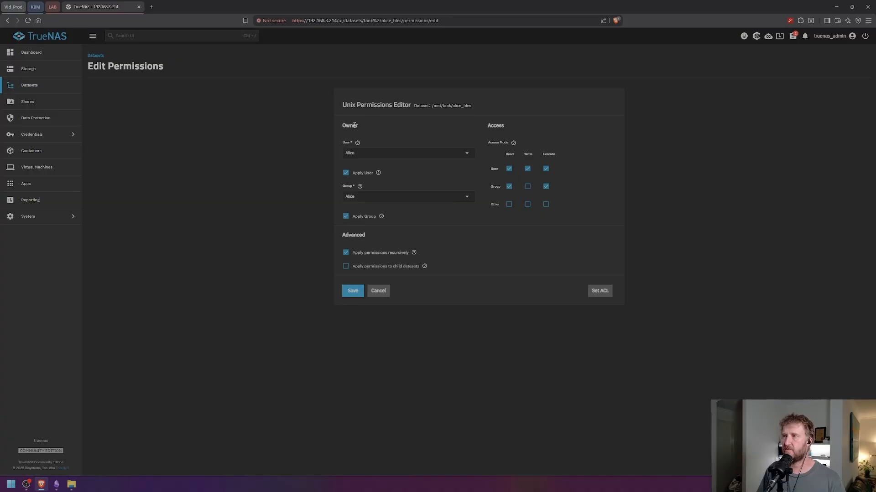
- Save alice_files as Alice:Alice at 750, then reopen its Unix permissions editor
{"action": "left_click", "coordinate": [350, 292]}
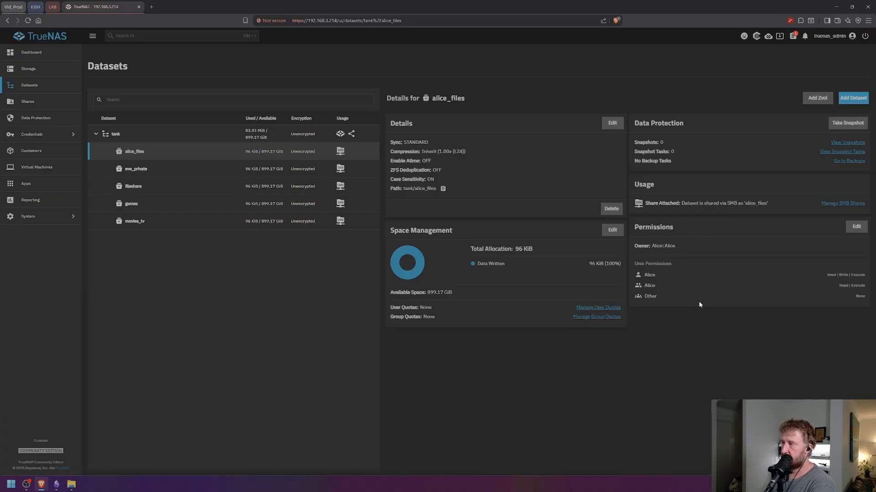
{"action": "left_click", "coordinate": [856, 227]}
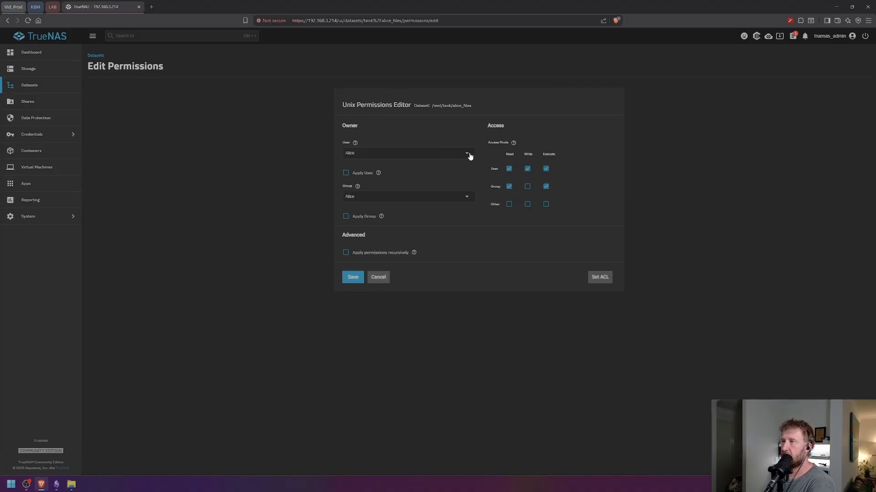
- Check the Group list for alice_files, keep Alice, and cancel without changes
{"action": "left_click", "coordinate": [469, 198]}
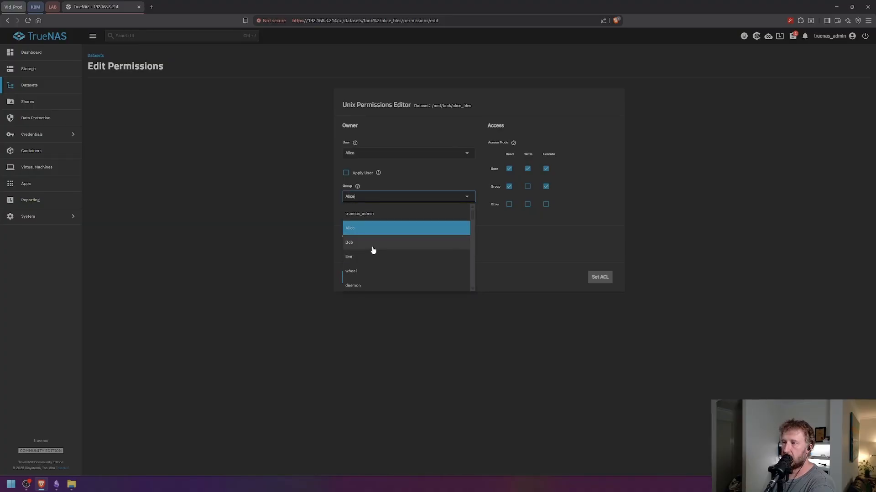
{"action": "left_click", "coordinate": [581, 208]}
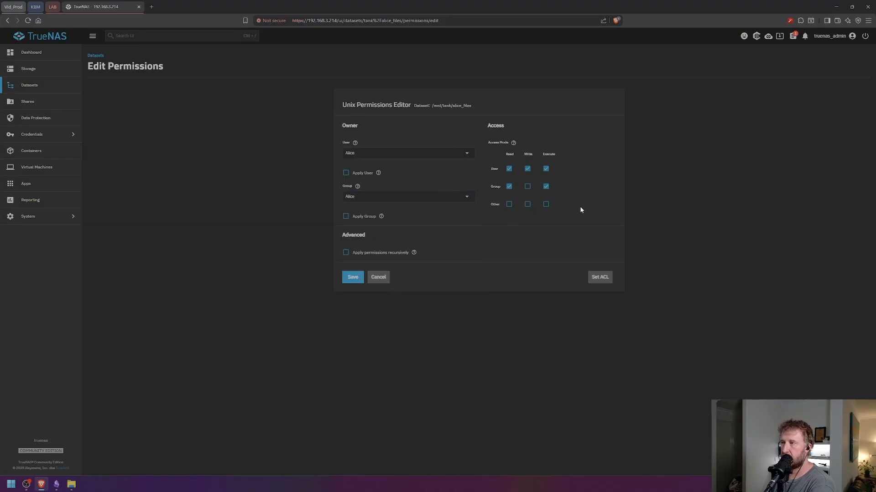
{"action": "left_click", "coordinate": [378, 277]}
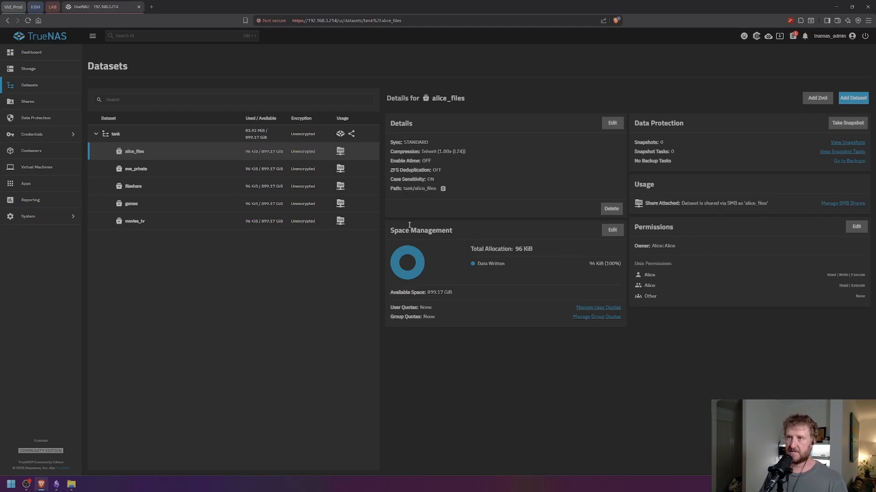
- Set alice_files' group to root with Apply Group ticked, and save it as Alice:root
{"action": "left_click", "coordinate": [855, 228]}
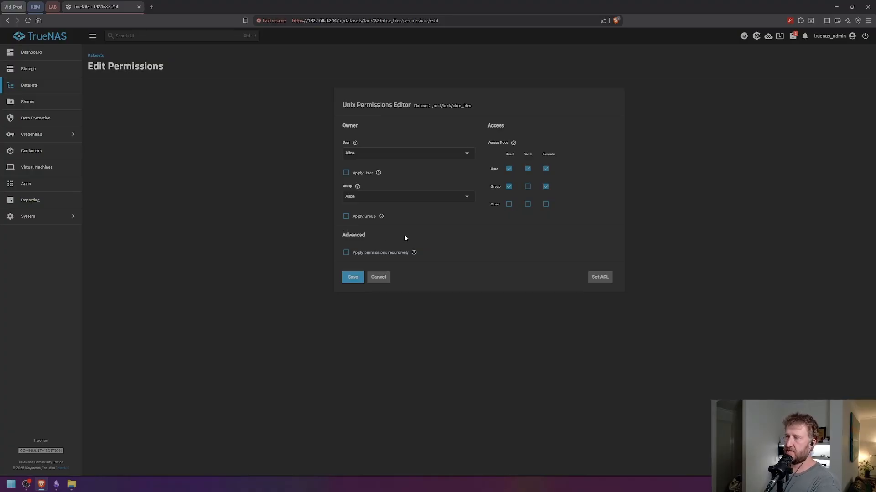
{"action": "left_click", "coordinate": [466, 199]}
{"action": "scroll", "coordinate": [378, 247], "scroll_direction": "down", "scroll_amount": 5}
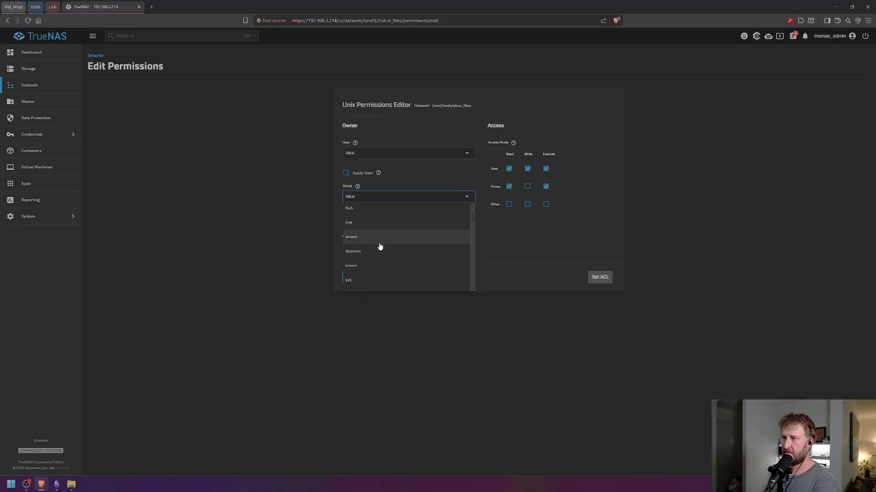
{"action": "scroll", "coordinate": [383, 242], "scroll_direction": "down", "scroll_amount": 6}
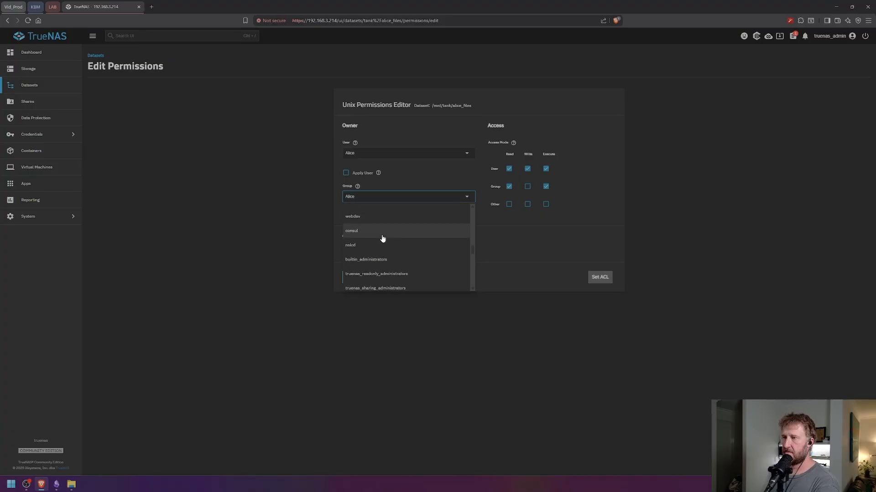
{"action": "scroll", "coordinate": [382, 238], "scroll_direction": "down", "scroll_amount": 3}
{"action": "left_click", "coordinate": [355, 272]}
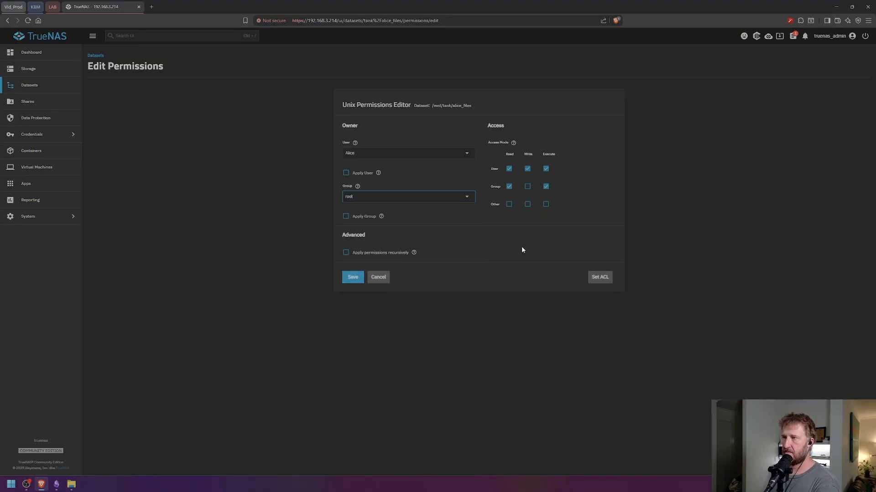
{"action": "left_click", "coordinate": [381, 217]}
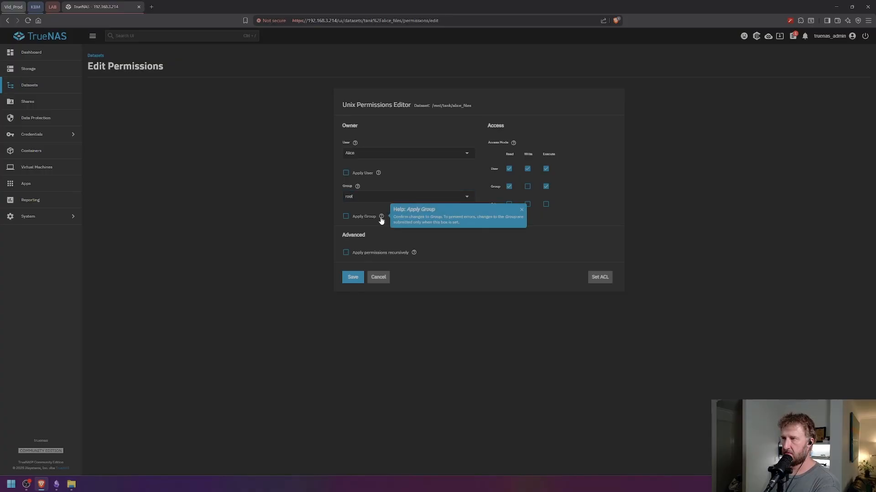
{"action": "left_click", "coordinate": [346, 216]}
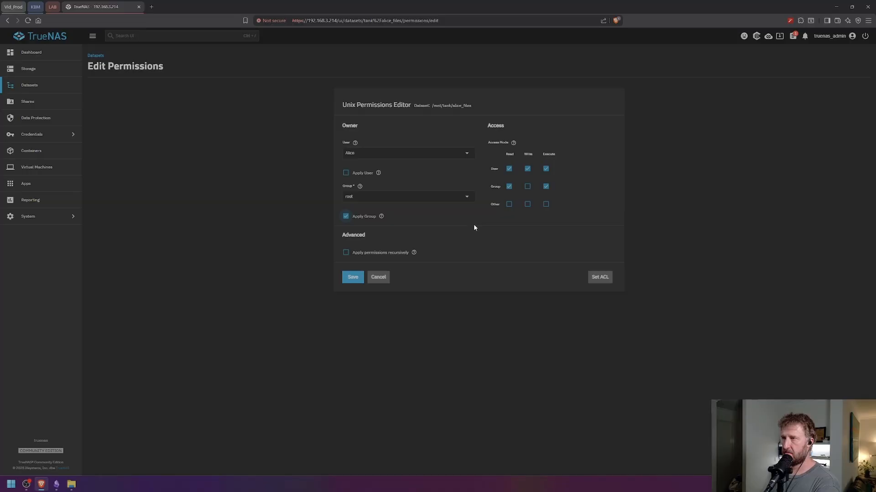
{"action": "left_click", "coordinate": [352, 279]}
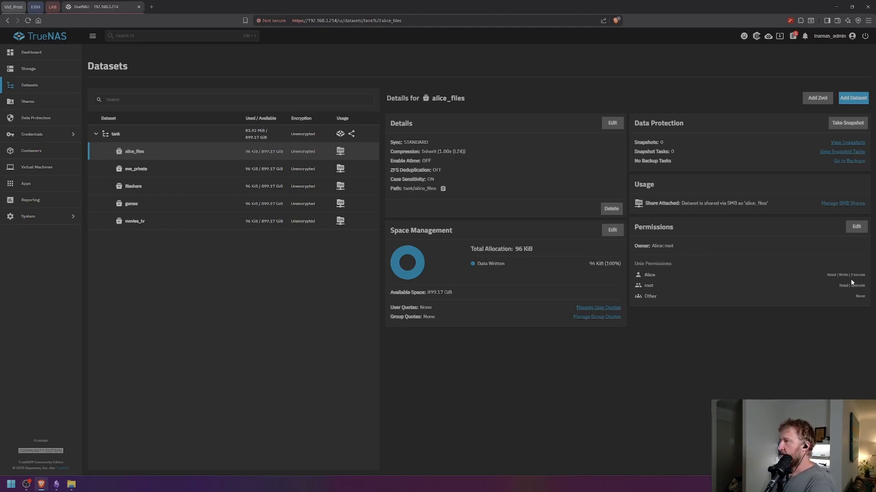
- Resave alice_files' permissions unchanged after reading the Group and User help, then select eve_private
{"action": "left_click", "coordinate": [855, 230]}
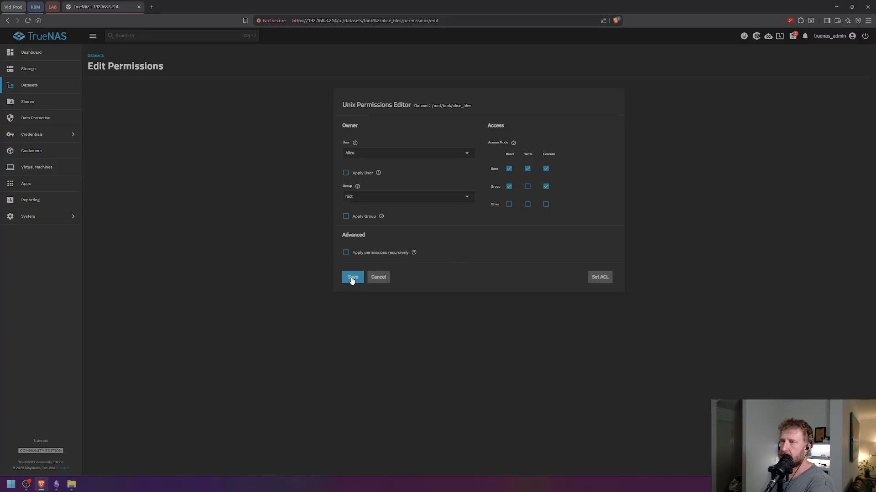
{"action": "left_click", "coordinate": [358, 187]}
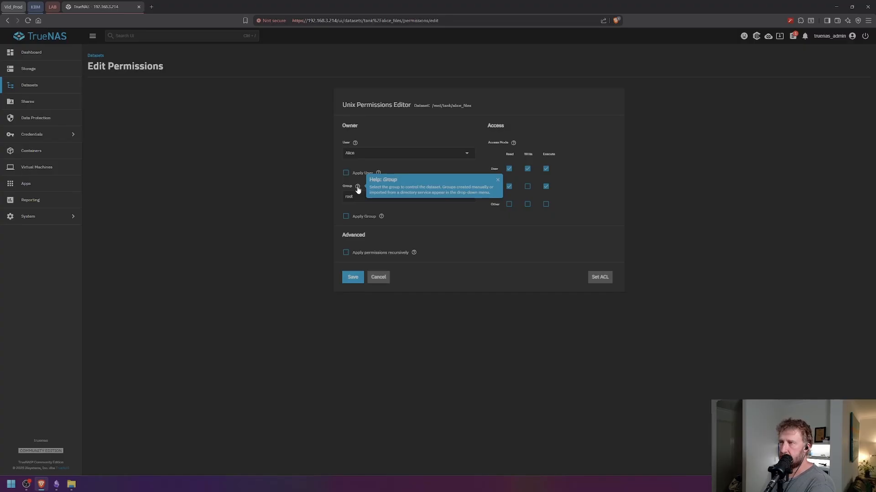
{"action": "left_click", "coordinate": [358, 187]}
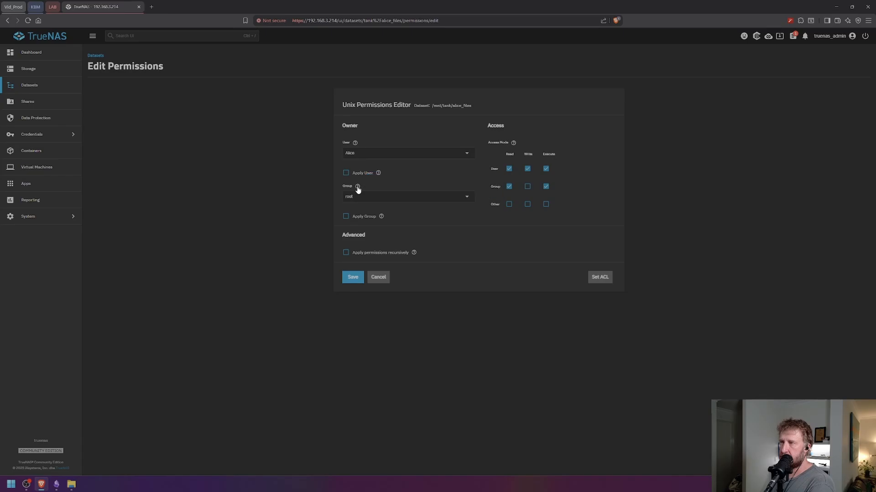
{"action": "left_click", "coordinate": [355, 144]}
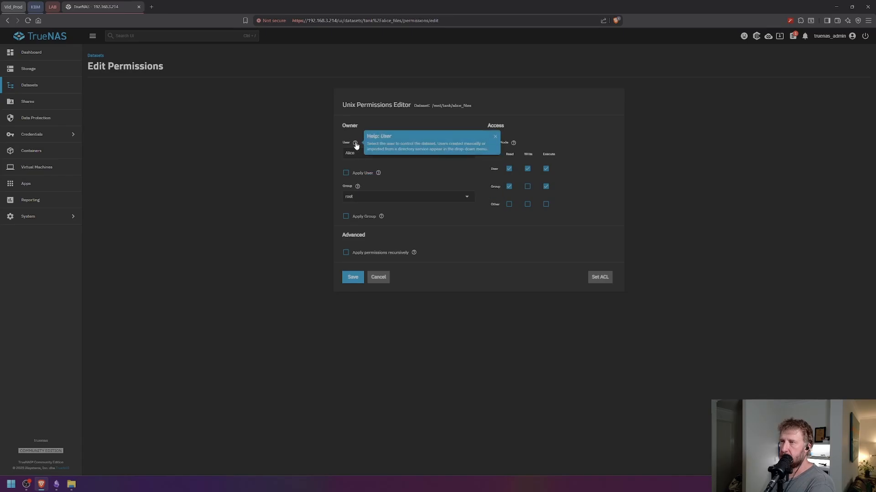
{"action": "left_click", "coordinate": [485, 240]}
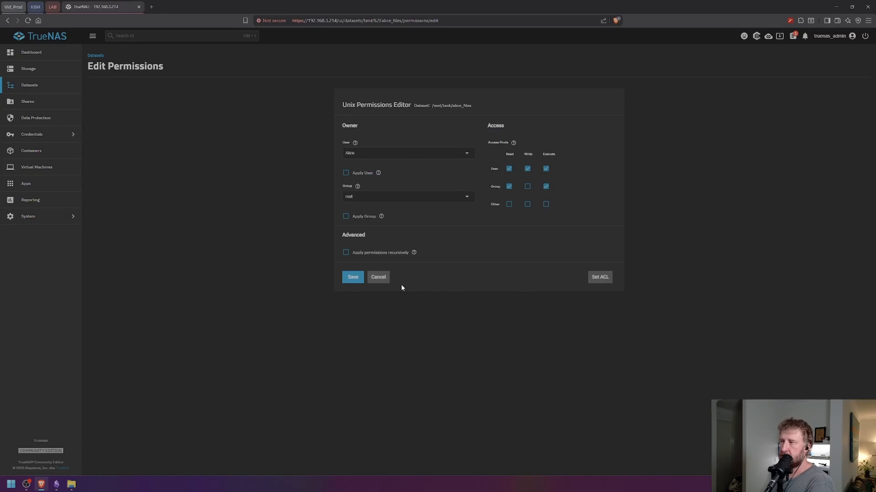
{"action": "left_click", "coordinate": [353, 278]}
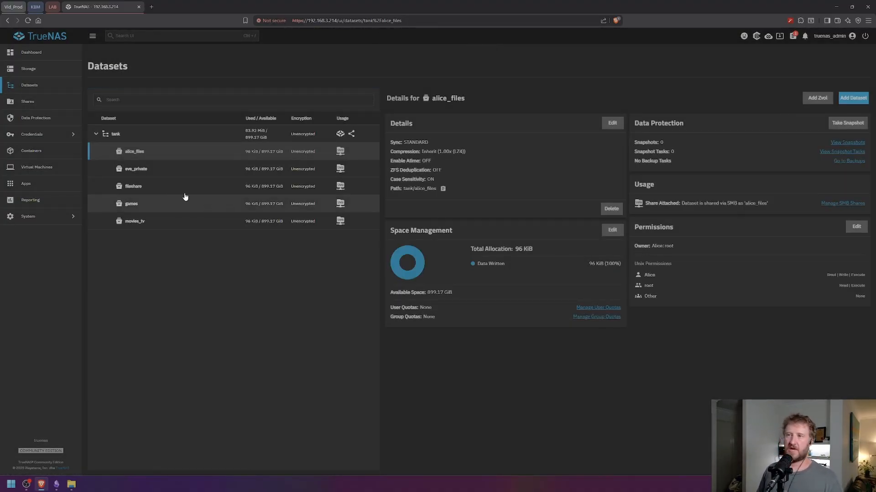
{"action": "left_click", "coordinate": [338, 171]}
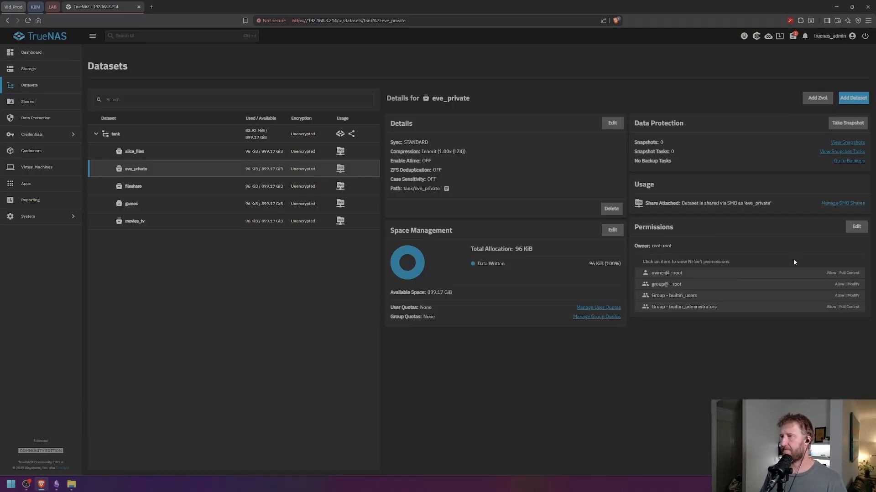
- Preview eve_private's Edit ACL page, go back, and select the fileshare dataset
{"action": "left_click", "coordinate": [855, 227]}
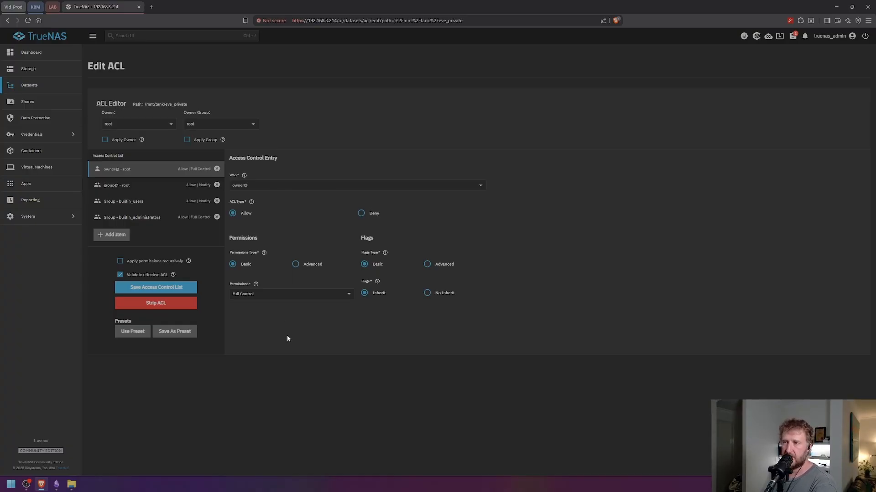
{"action": "key", "text": "alt+Left"}
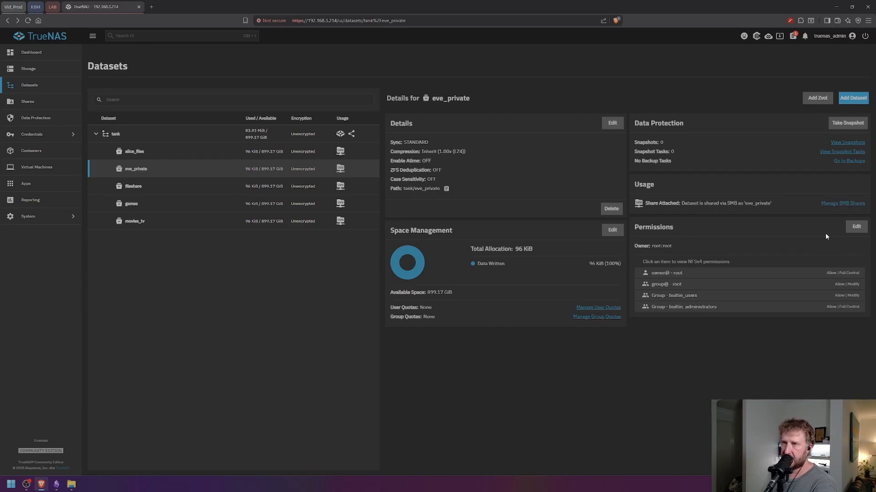
{"action": "left_click", "coordinate": [307, 191]}
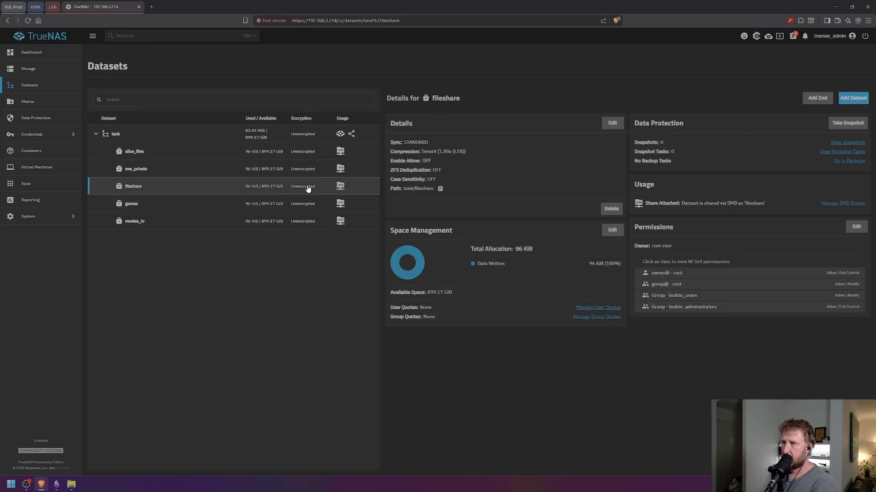
- Delete the alice_files dataset and its SMB share, confirming with 'tank/alice_files'
{"action": "left_click", "coordinate": [309, 152]}
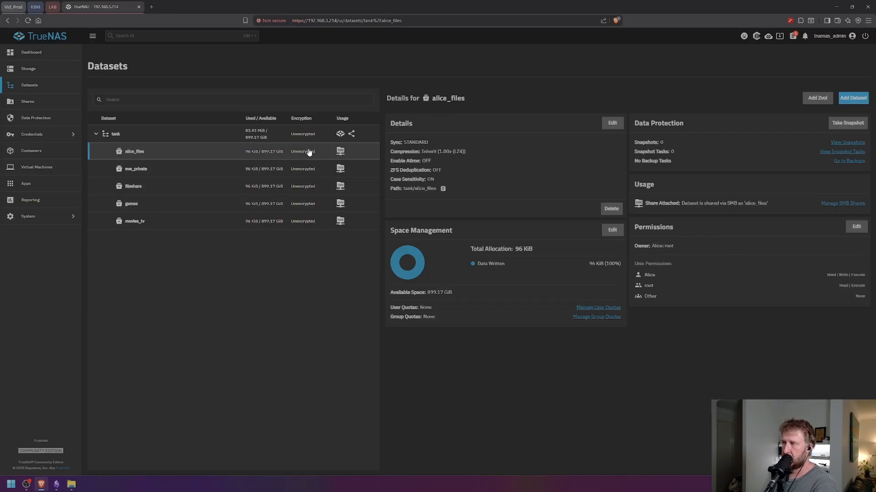
{"action": "right_click", "coordinate": [184, 152]}
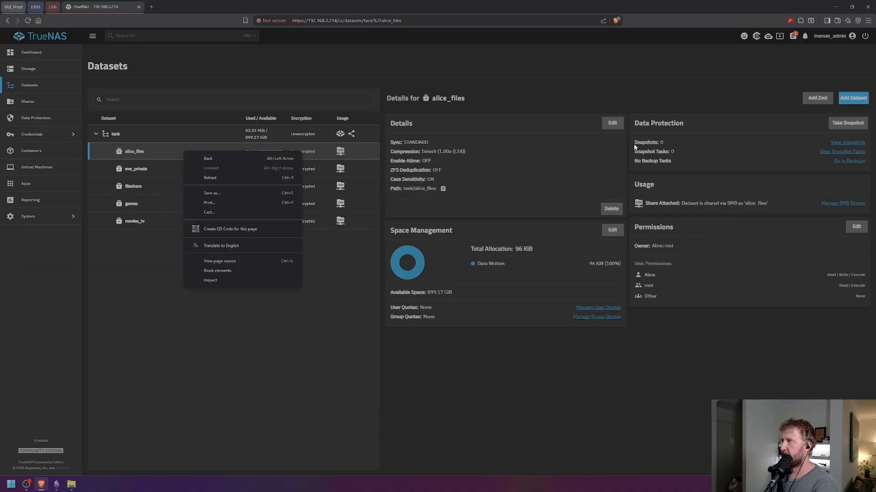
{"action": "left_click", "coordinate": [606, 209]}
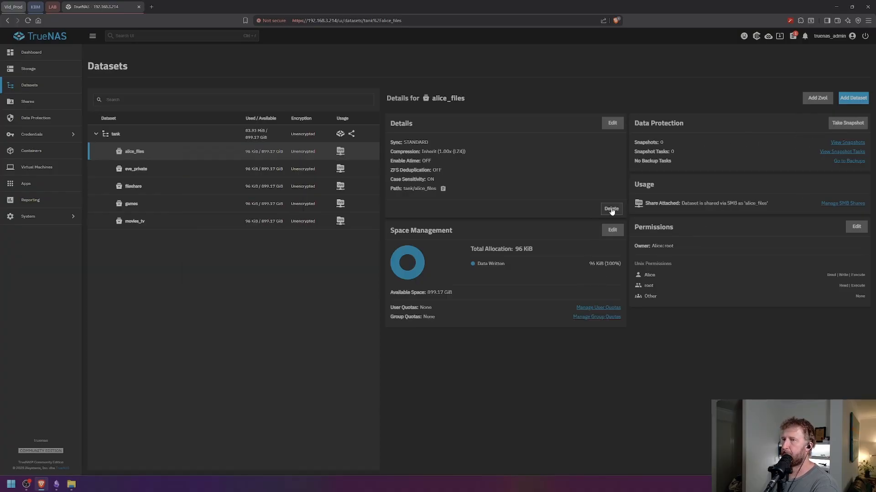
{"action": "left_click", "coordinate": [406, 281]}
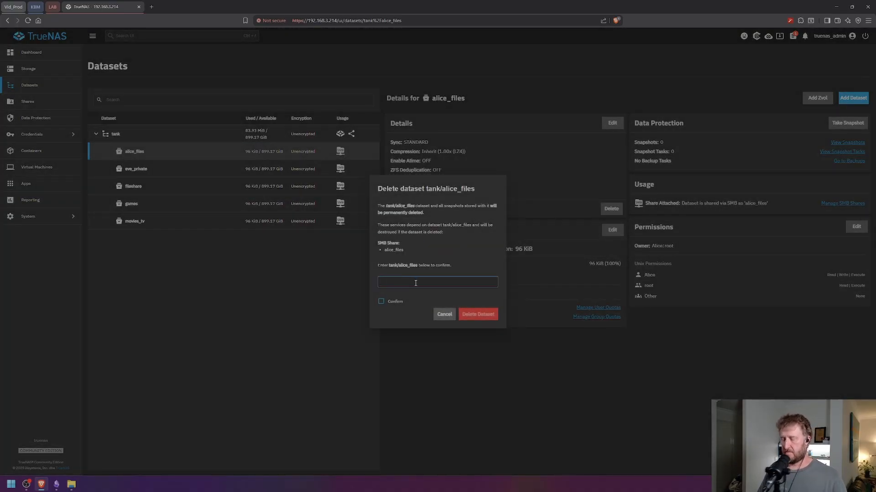
{"action": "type", "text": "tank"}
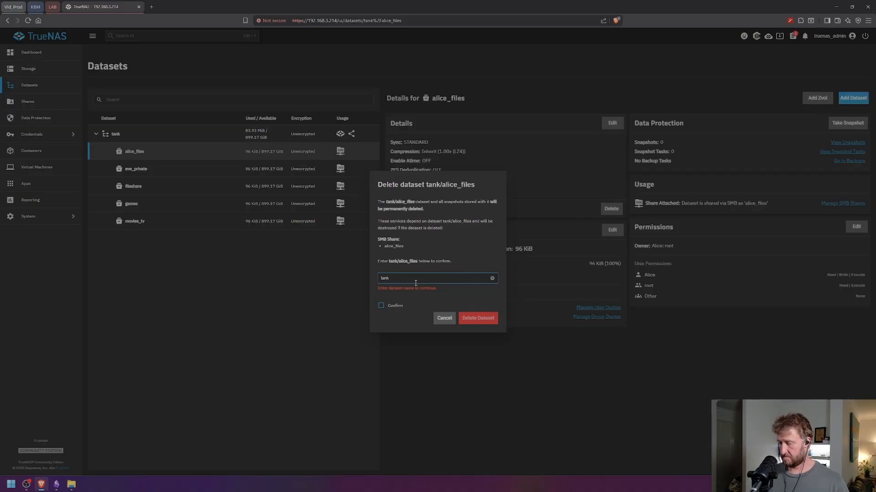
{"action": "type", "text": "/al"}
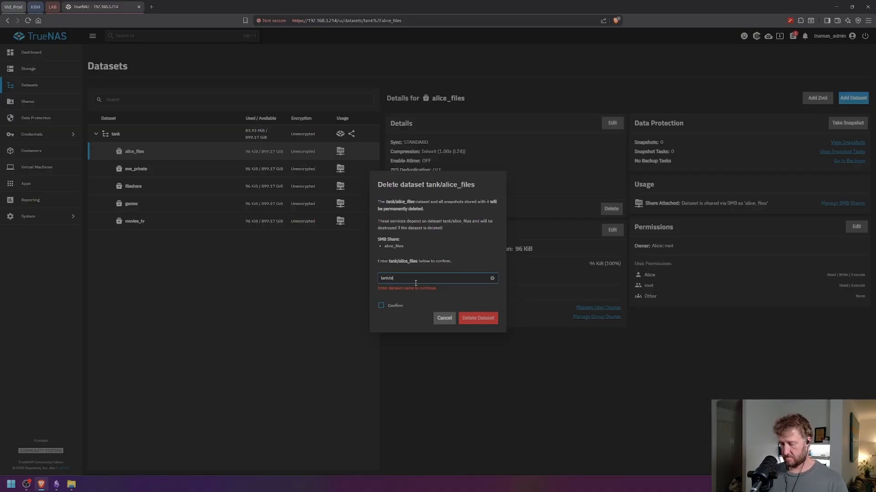
{"action": "type", "text": "ice_files"}
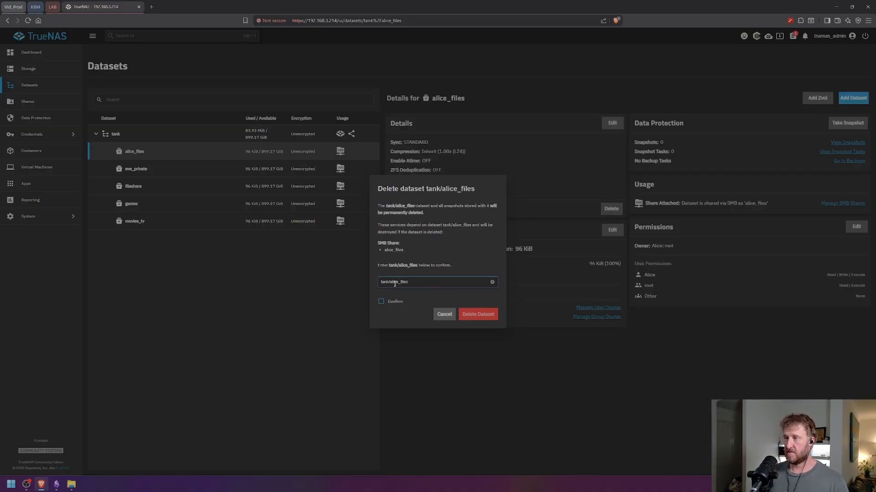
{"action": "left_click", "coordinate": [382, 302]}
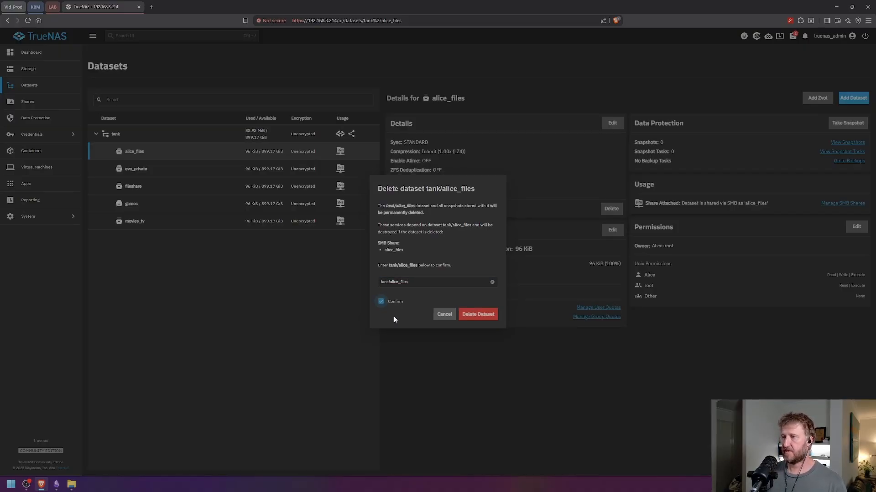
{"action": "left_click", "coordinate": [477, 320]}
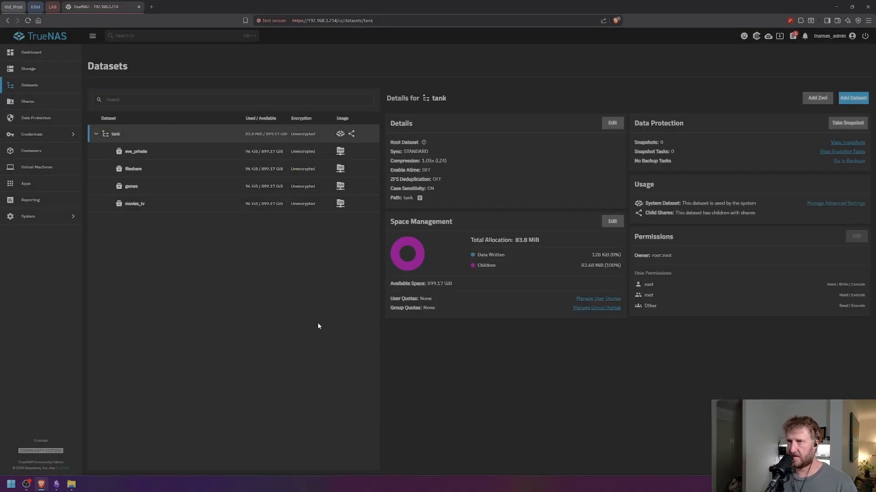
- Browse eve_private, fileshare, games and movies_tv details, ending on eve_private's Permissions card
{"action": "left_click", "coordinate": [172, 155]}
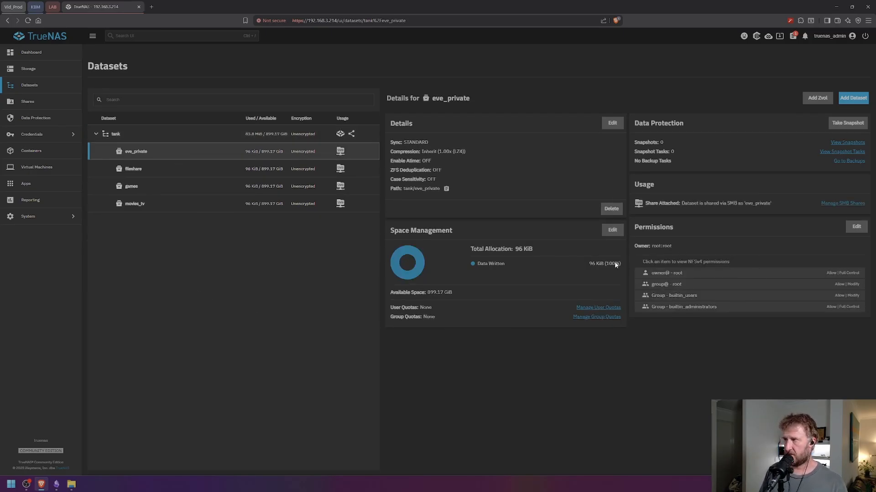
{"action": "left_click", "coordinate": [219, 172]}
{"action": "left_click", "coordinate": [219, 187]}
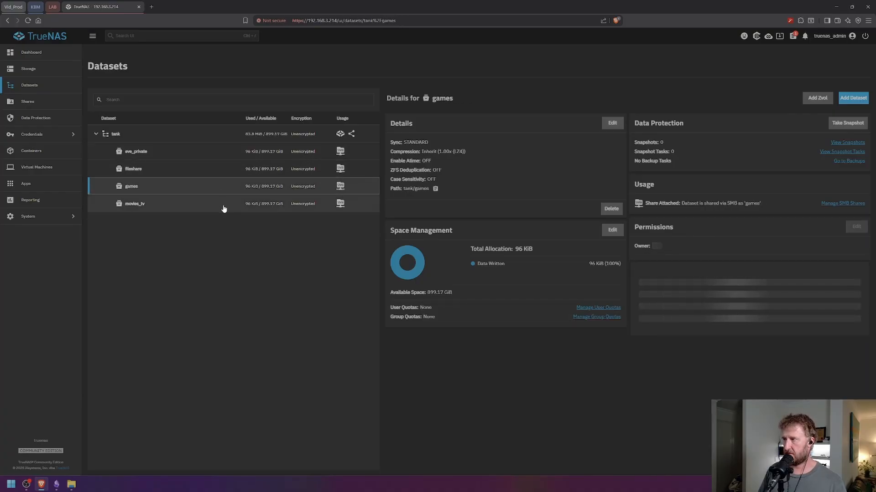
{"action": "left_click", "coordinate": [223, 204]}
{"action": "left_click", "coordinate": [231, 150]}
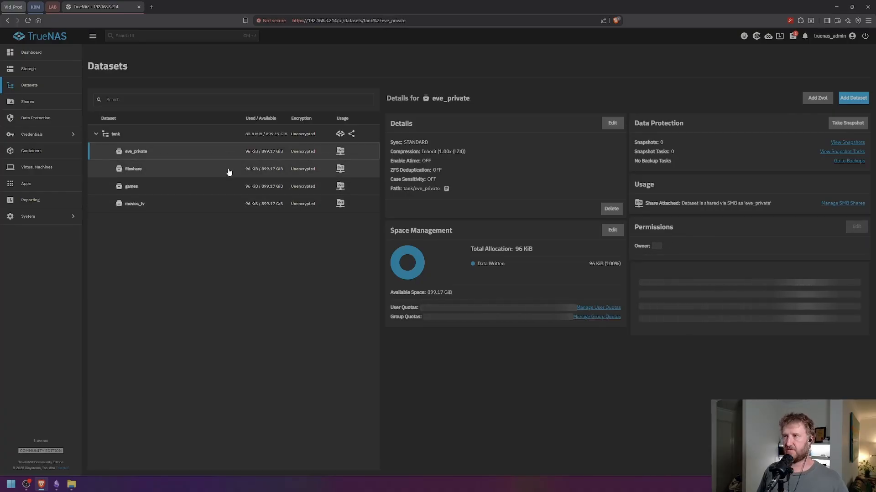
{"action": "left_click", "coordinate": [229, 170]}
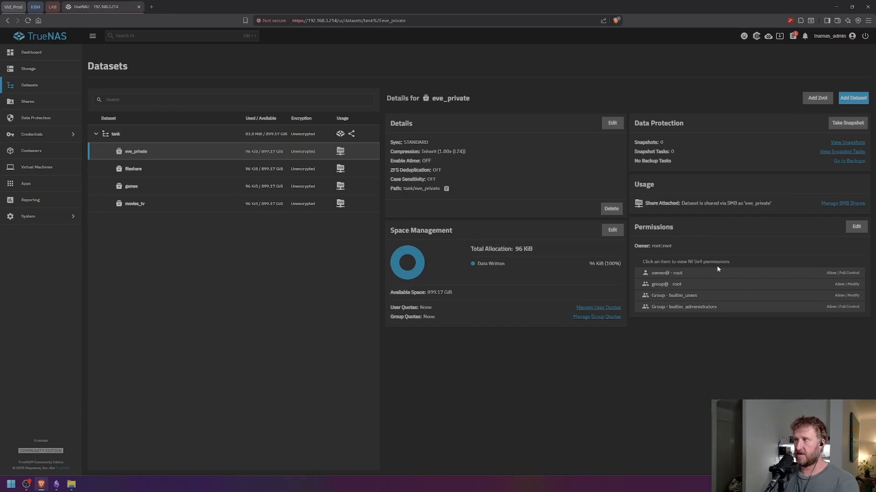
- In eve_private's ACL, delete the builtin_users group entry and add a new User entry
{"action": "left_click", "coordinate": [855, 228]}
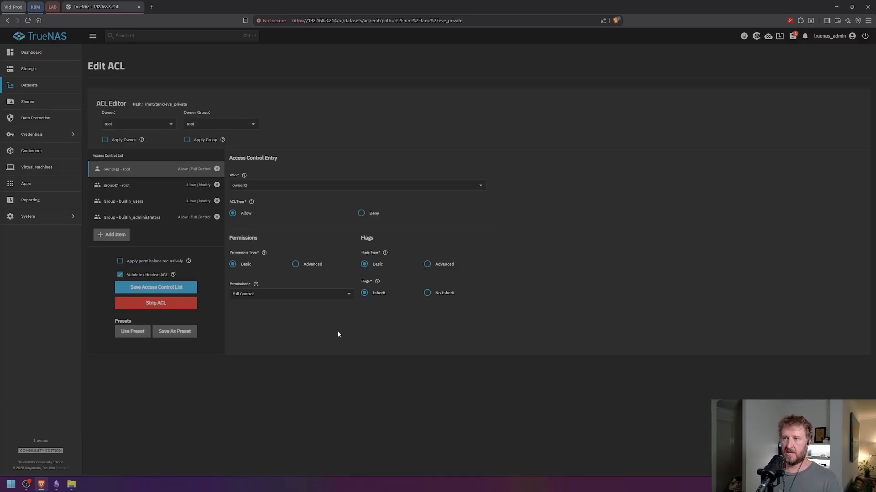
{"action": "left_click", "coordinate": [217, 201]}
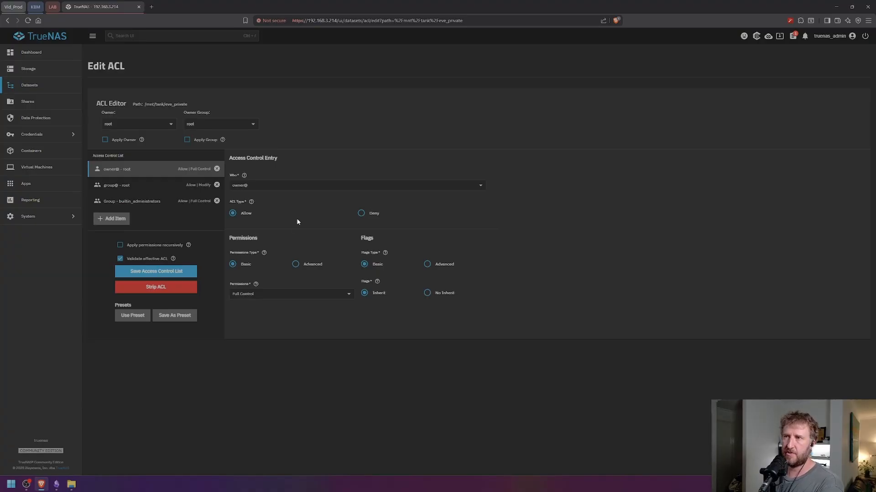
{"action": "left_click", "coordinate": [109, 220]}
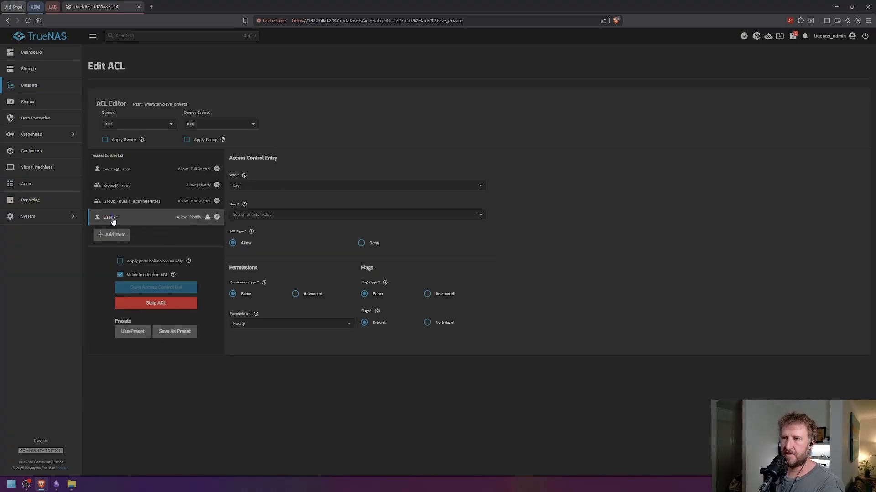
{"action": "left_click", "coordinate": [249, 186]}
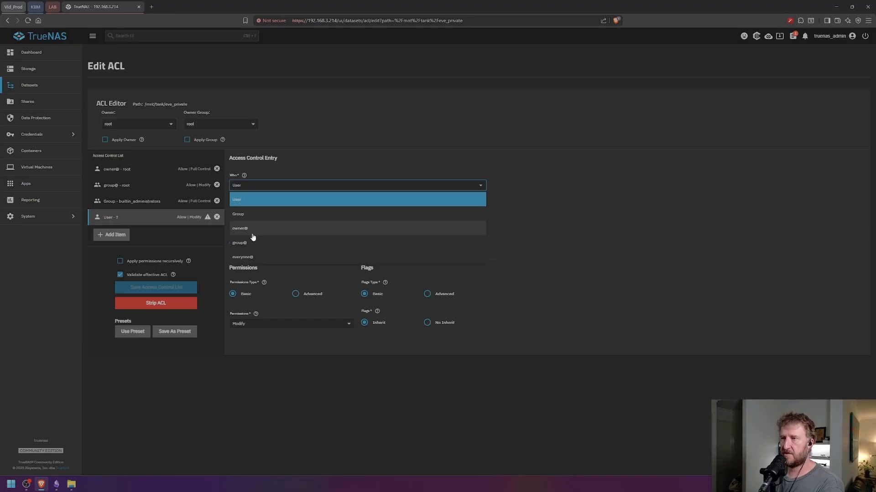
{"action": "left_click", "coordinate": [252, 188]}
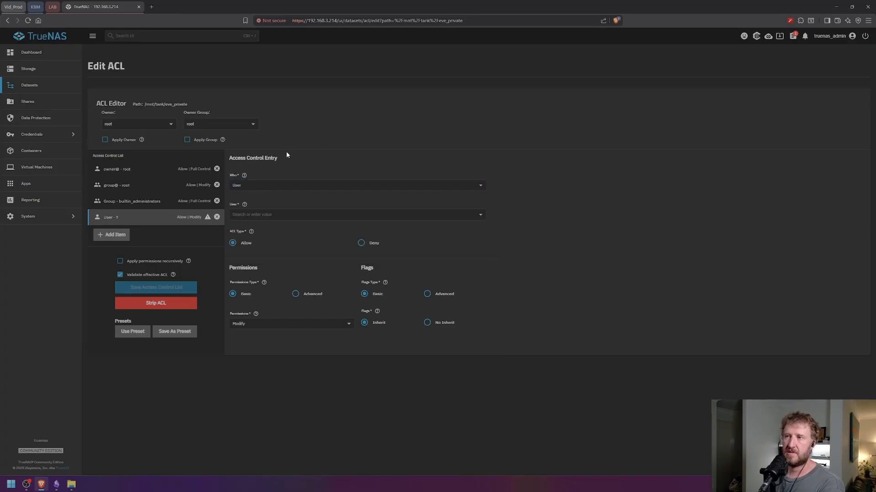
{"action": "left_click", "coordinate": [269, 187]}
{"action": "left_click", "coordinate": [323, 206]}
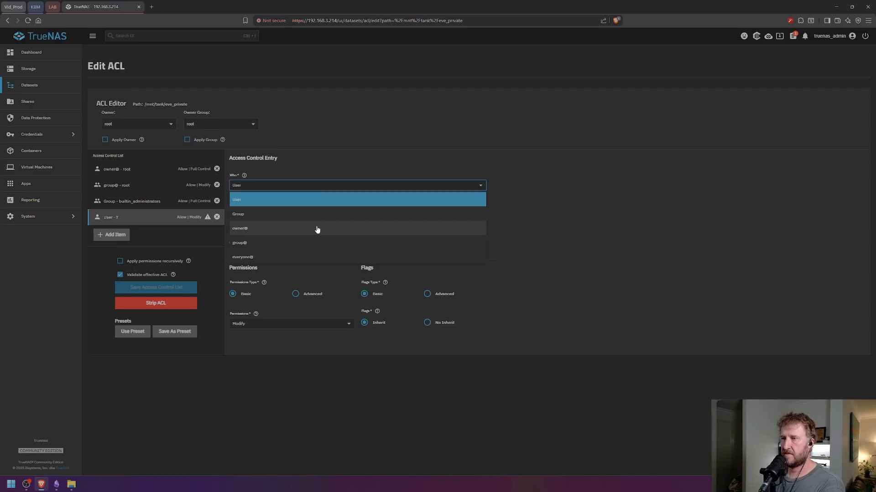
- Assign the new entry to user Eve with the Modify permission level
{"action": "left_click", "coordinate": [265, 216]}
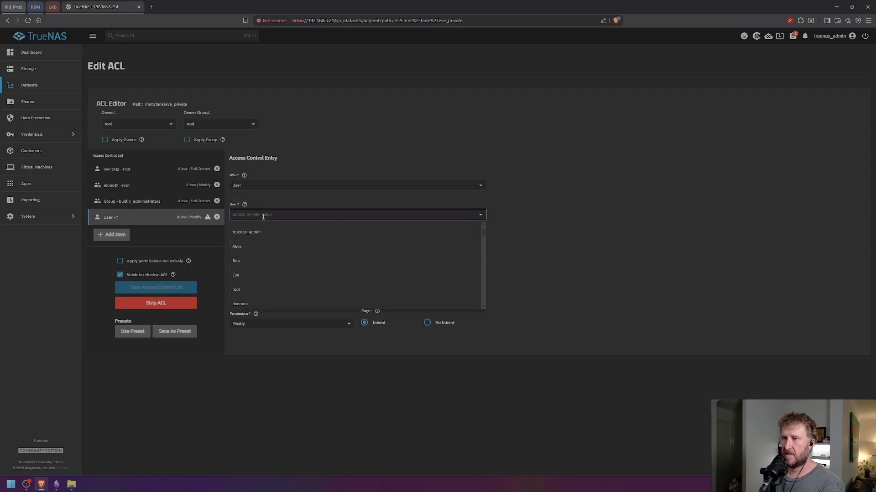
{"action": "left_click", "coordinate": [236, 274]}
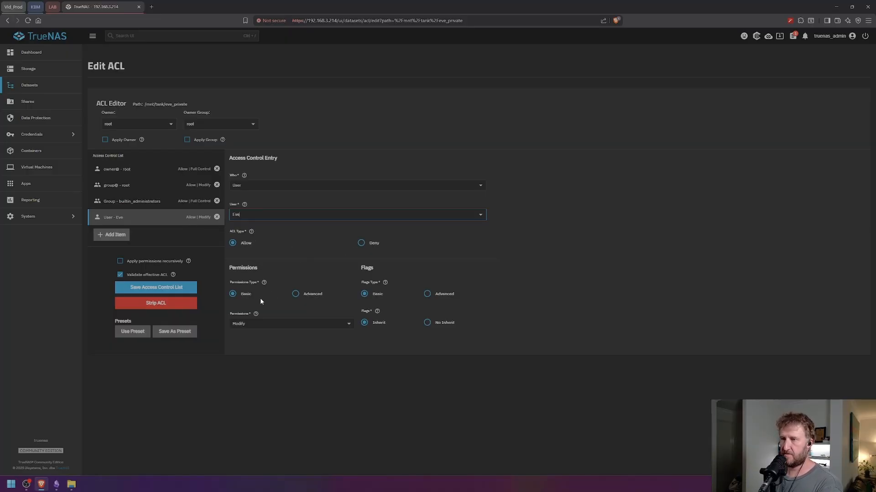
{"action": "left_click", "coordinate": [251, 325]}
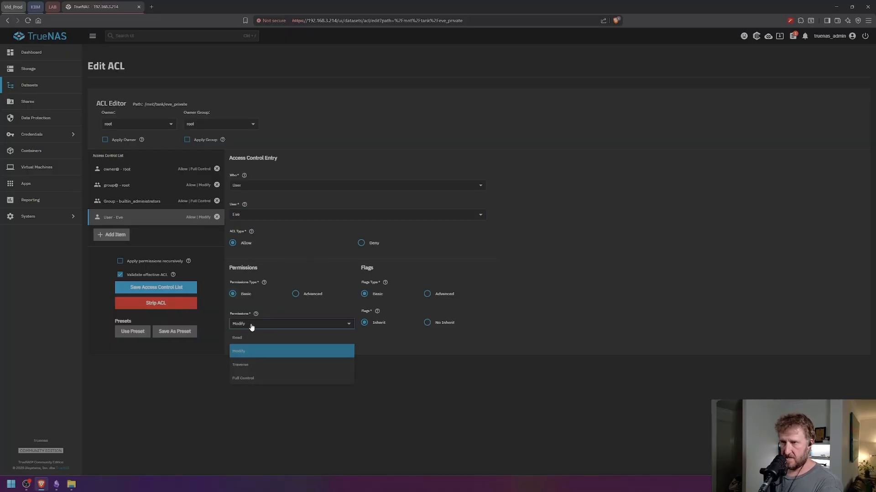
{"action": "left_click", "coordinate": [239, 353]}
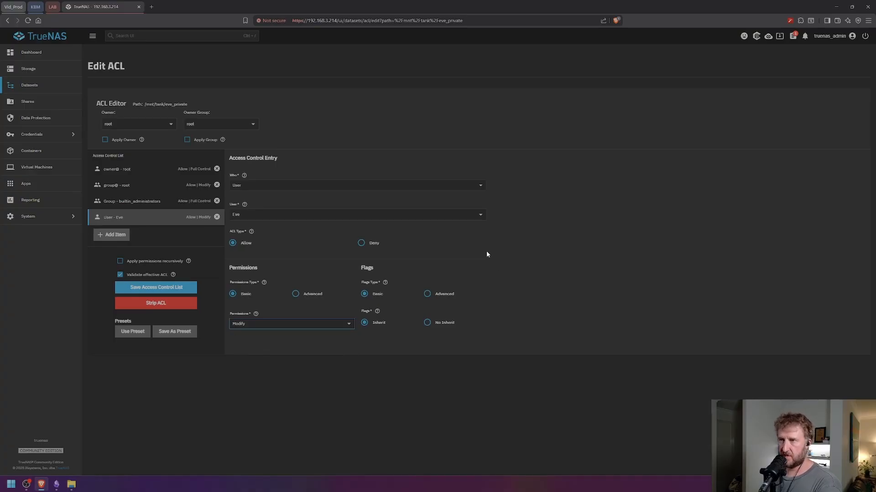
{"action": "left_click", "coordinate": [324, 328]}
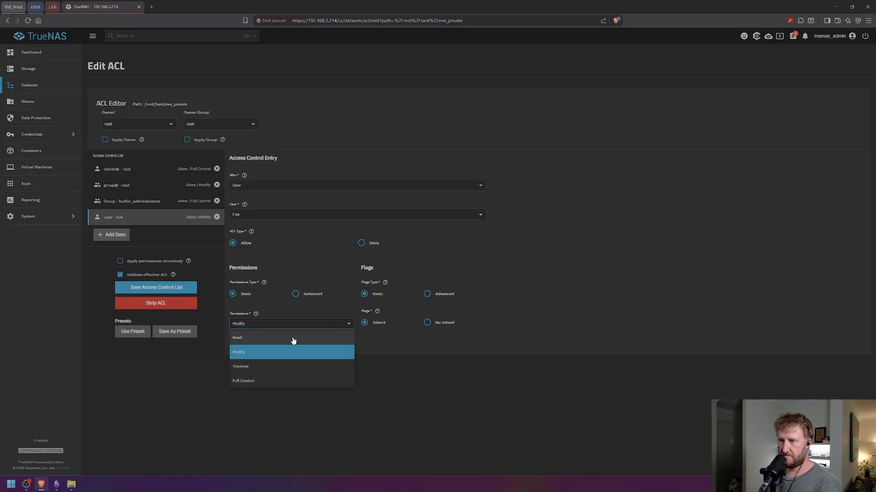
{"action": "left_click", "coordinate": [238, 355]}
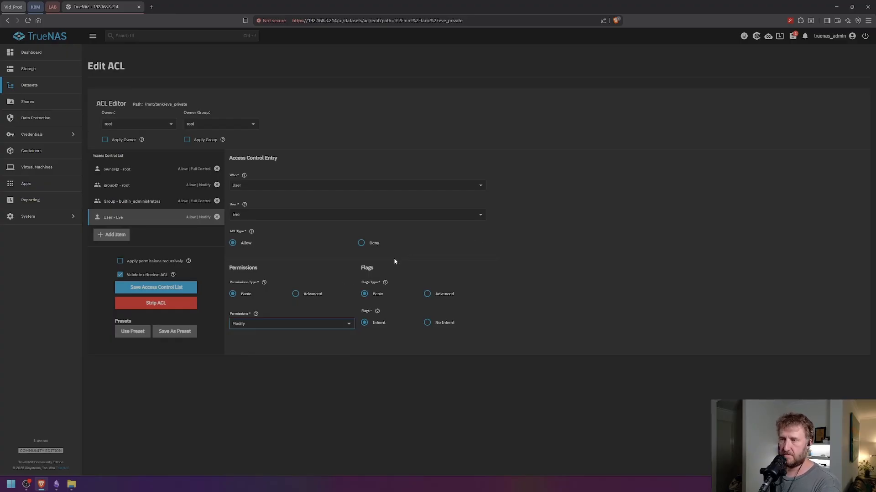
{"action": "left_click", "coordinate": [285, 326]}
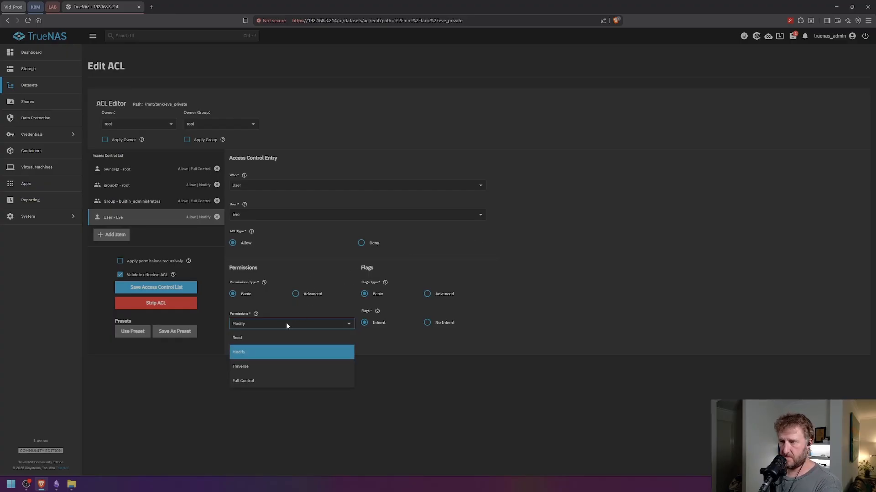
{"action": "left_click", "coordinate": [240, 356]}
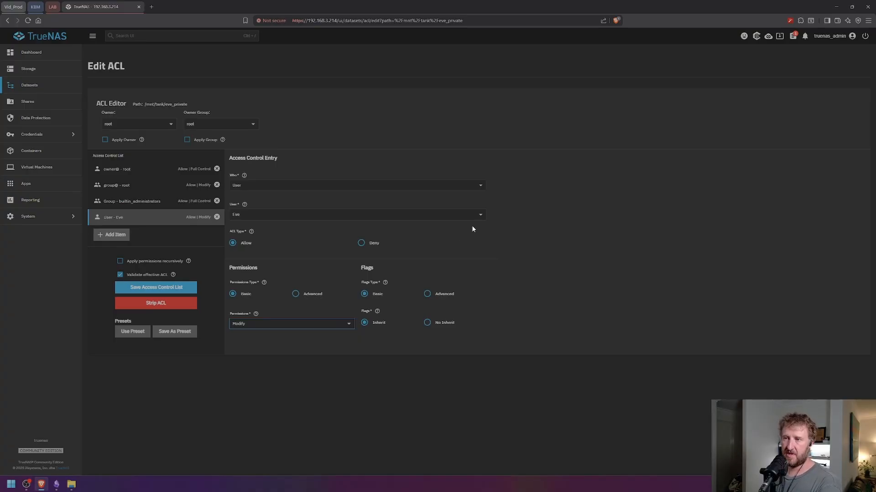
- Apply eve_private's ACL recursively, accept the warning, and save it
{"action": "left_click", "coordinate": [120, 260]}
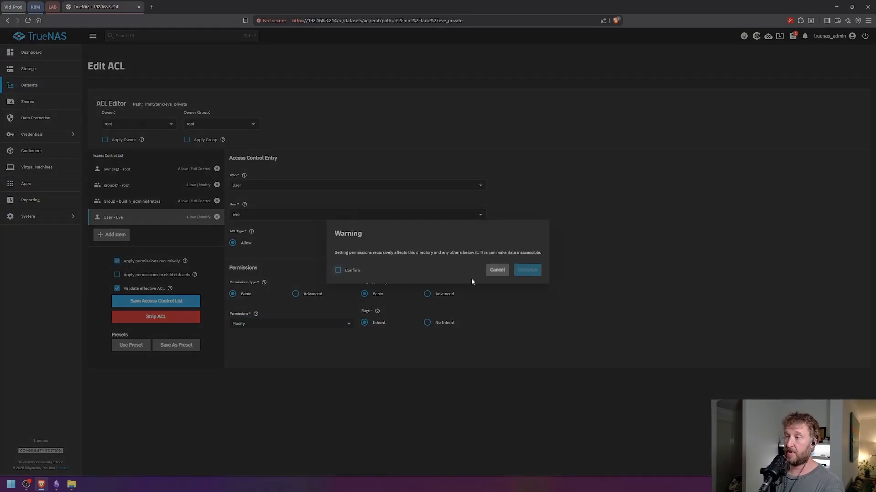
{"action": "left_click", "coordinate": [338, 271]}
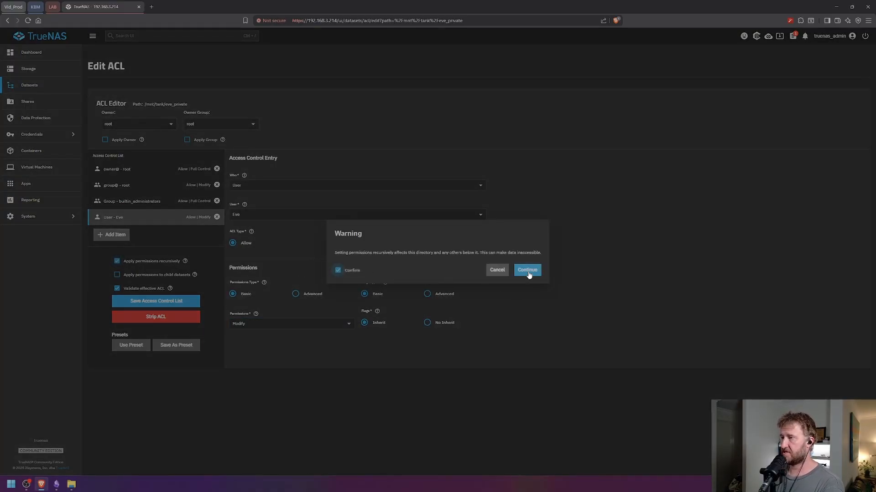
{"action": "left_click", "coordinate": [527, 270]}
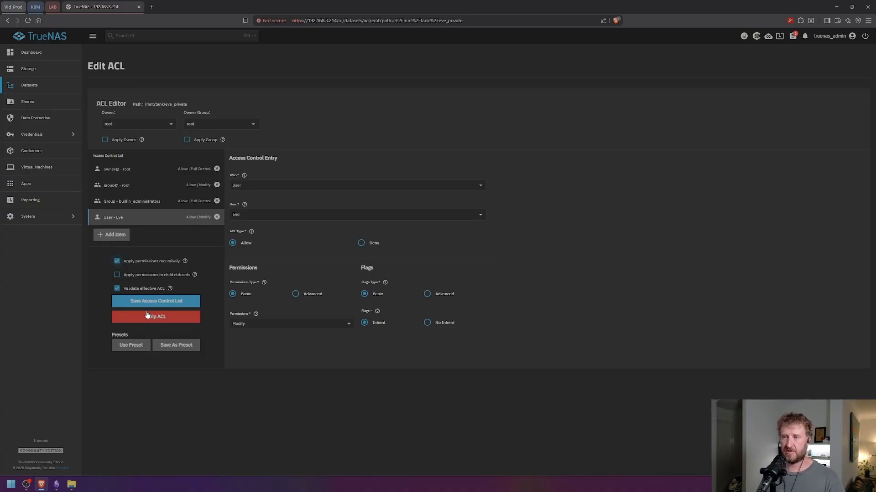
{"action": "left_click", "coordinate": [157, 302]}
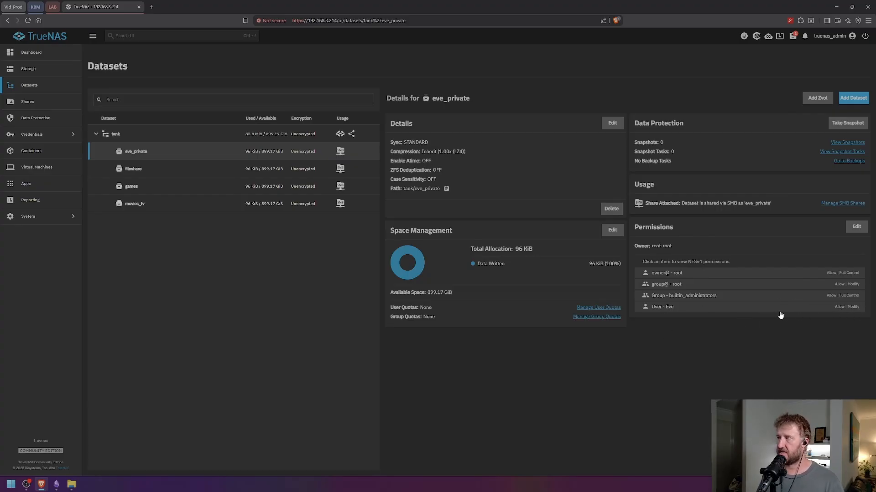
- Select fileshare and open its Edit ACL page for /mnt/tank/fileshare
{"action": "left_click", "coordinate": [212, 174]}
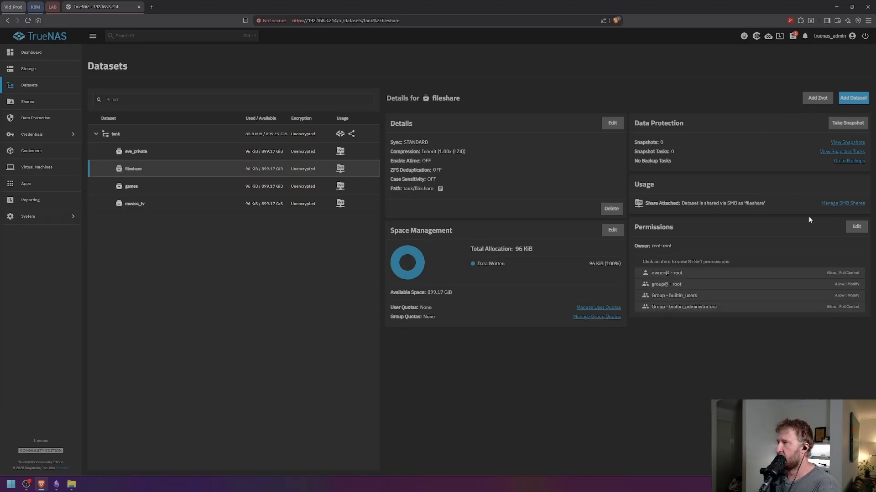
{"action": "left_click", "coordinate": [857, 228]}
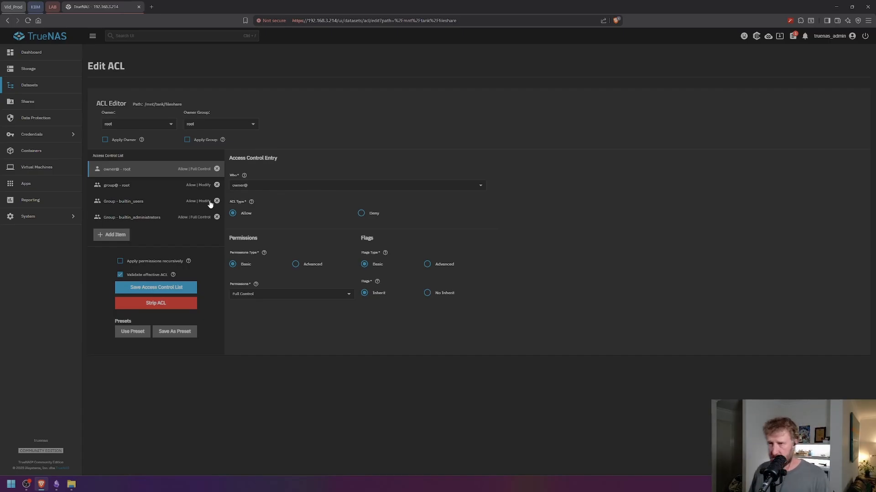
- Add a new Group-type entry to the fileshare ACL and browse the available groups
{"action": "left_click", "coordinate": [113, 235]}
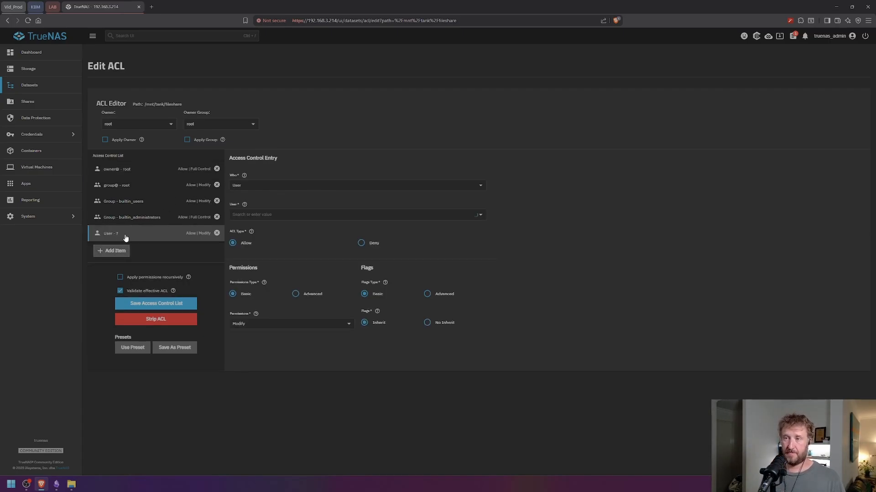
{"action": "left_click", "coordinate": [250, 187]}
{"action": "left_click", "coordinate": [249, 213]}
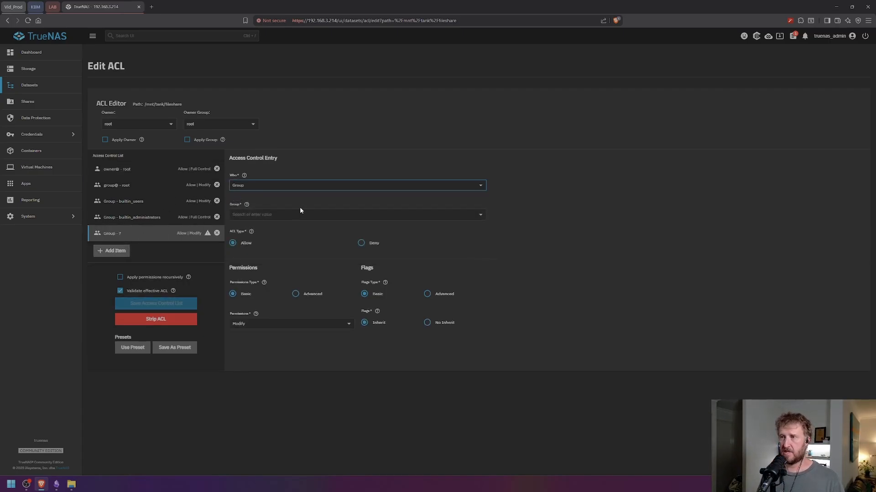
{"action": "left_click", "coordinate": [299, 212]}
{"action": "scroll", "coordinate": [292, 278], "scroll_direction": "down", "scroll_amount": 5}
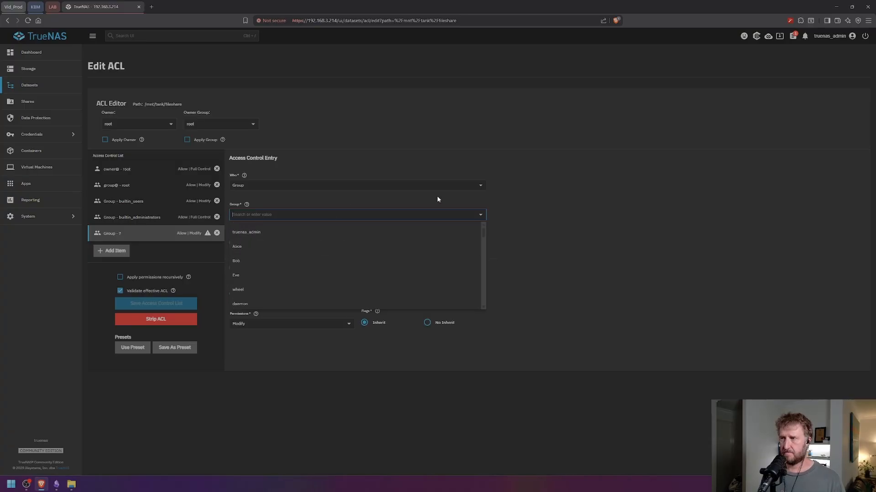
- Leave the group unchosen and go to the Credentials Groups list
{"action": "left_click", "coordinate": [517, 196]}
{"action": "left_click", "coordinate": [27, 135]}
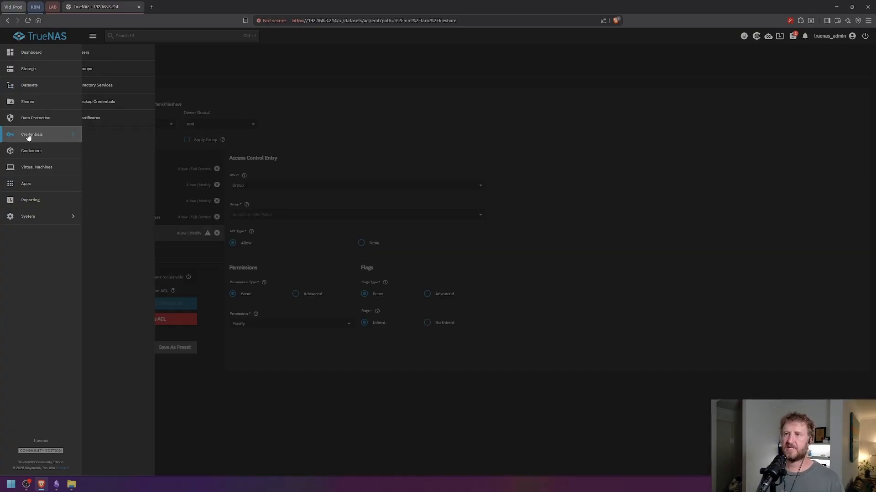
{"action": "left_click", "coordinate": [90, 69]}
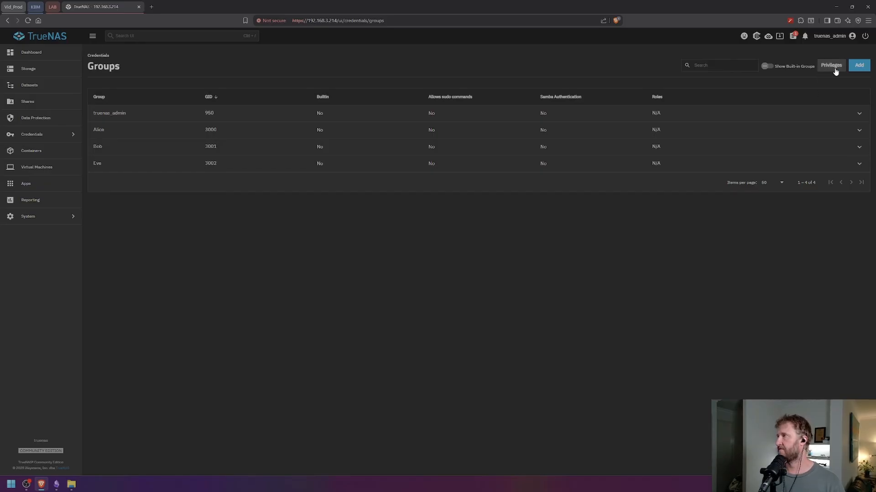
- Add the group 'fileshare' with auto-assigned GID 3003 and SMB Group enabled
{"action": "left_click", "coordinate": [860, 65]}
{"action": "left_click", "coordinate": [749, 104]}
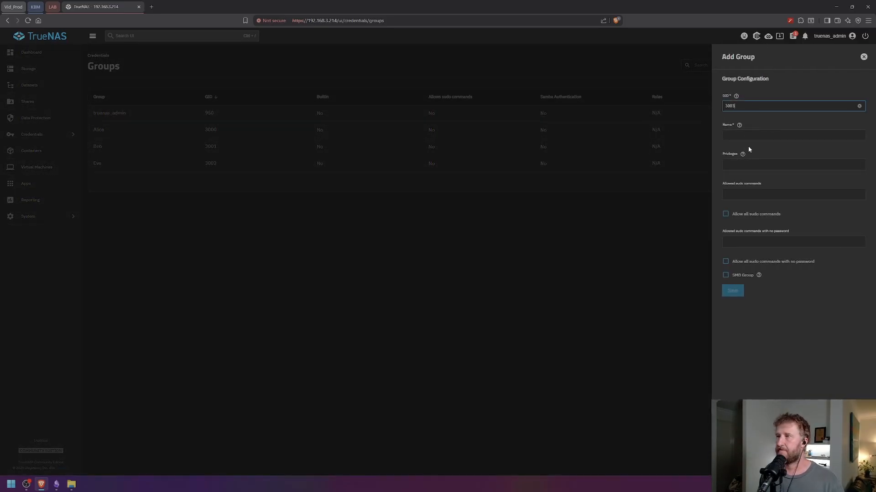
{"action": "left_click", "coordinate": [757, 134]}
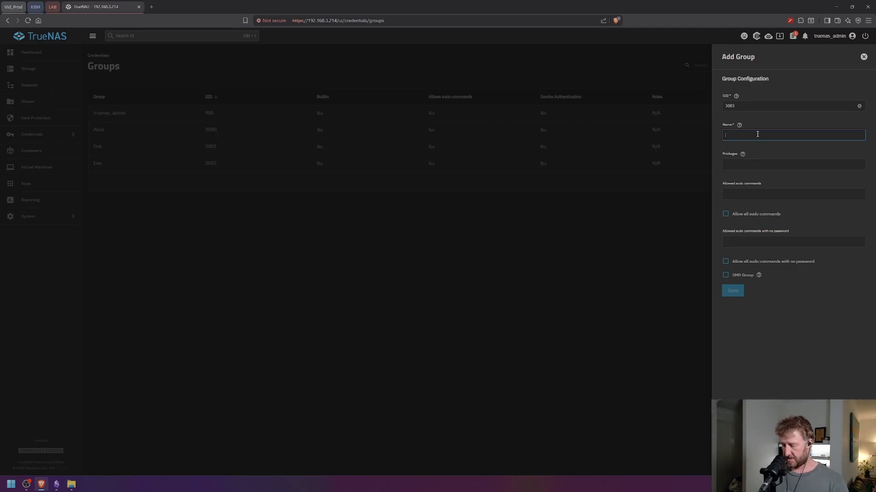
{"action": "type", "text": "B"}
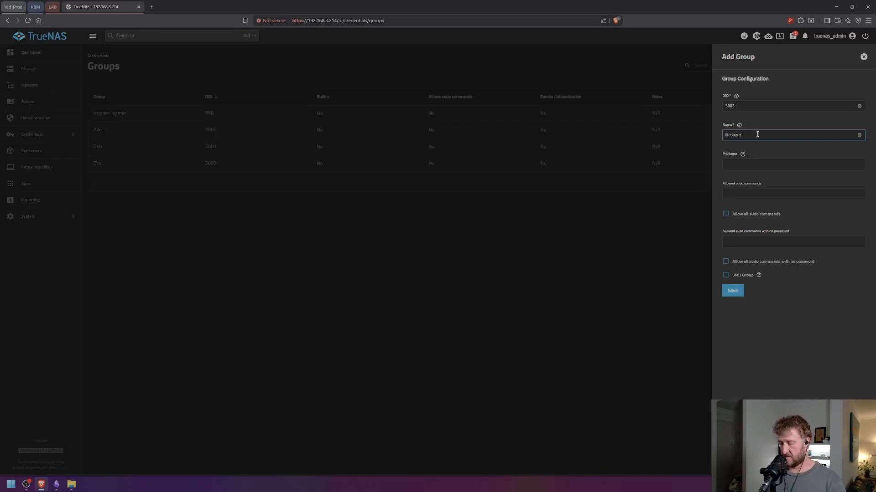
{"action": "left_click", "coordinate": [759, 165]}
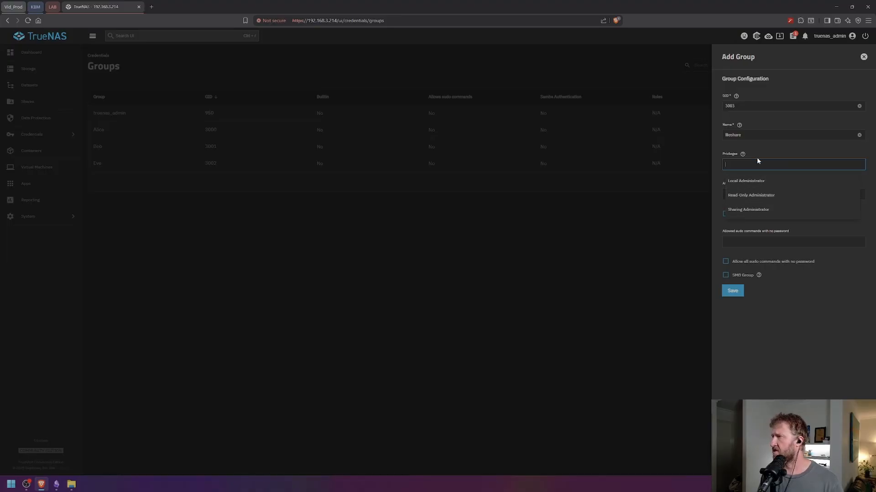
{"action": "left_click", "coordinate": [777, 175]}
{"action": "left_click", "coordinate": [746, 196]}
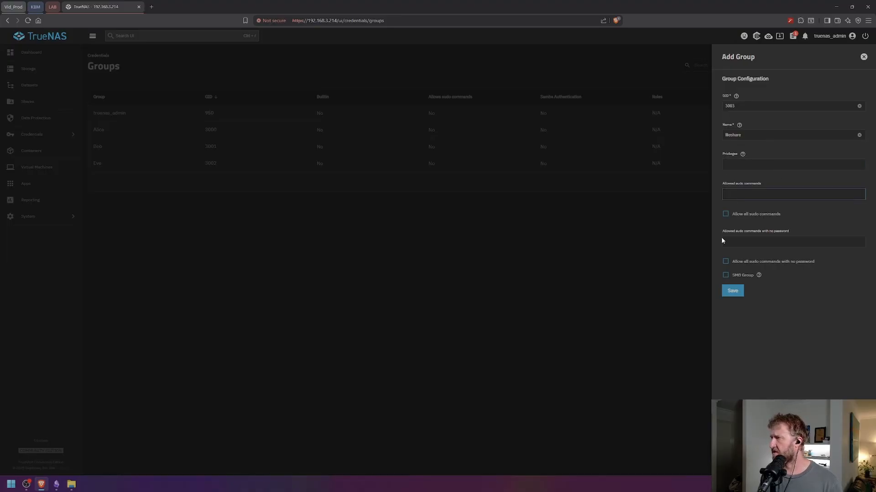
{"action": "left_click", "coordinate": [725, 275]}
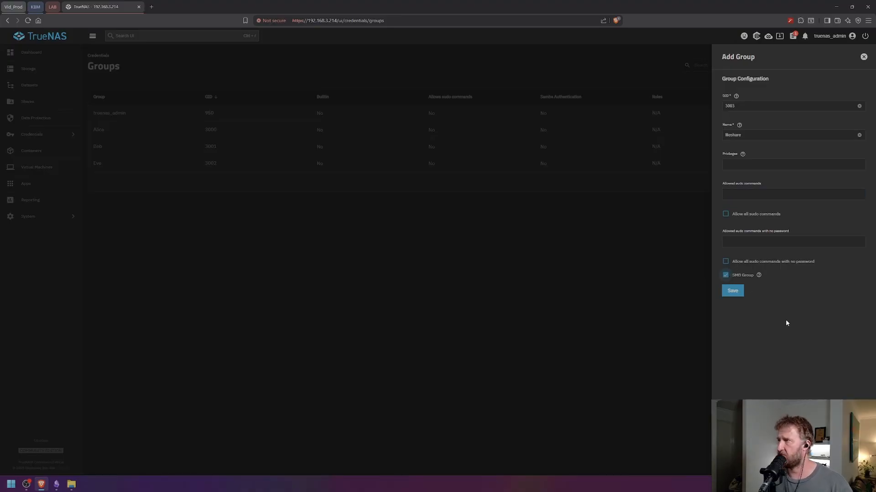
{"action": "left_click", "coordinate": [732, 292]}
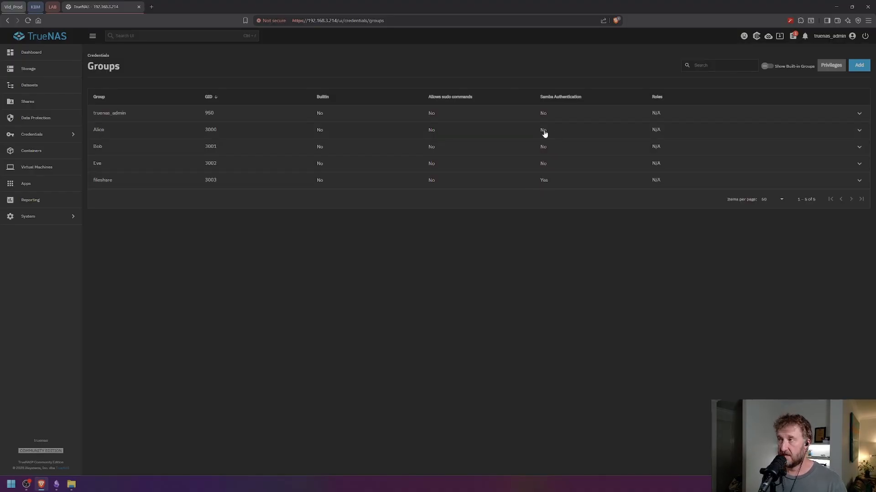
- Switch SMB on and then back off for the GID 3000 group, leaving it without Samba
{"action": "left_click", "coordinate": [859, 130]}
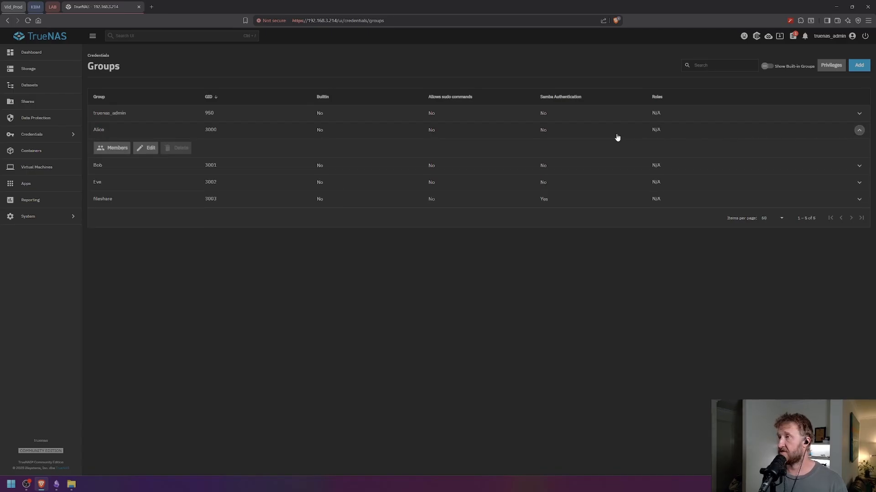
{"action": "left_click", "coordinate": [148, 150]}
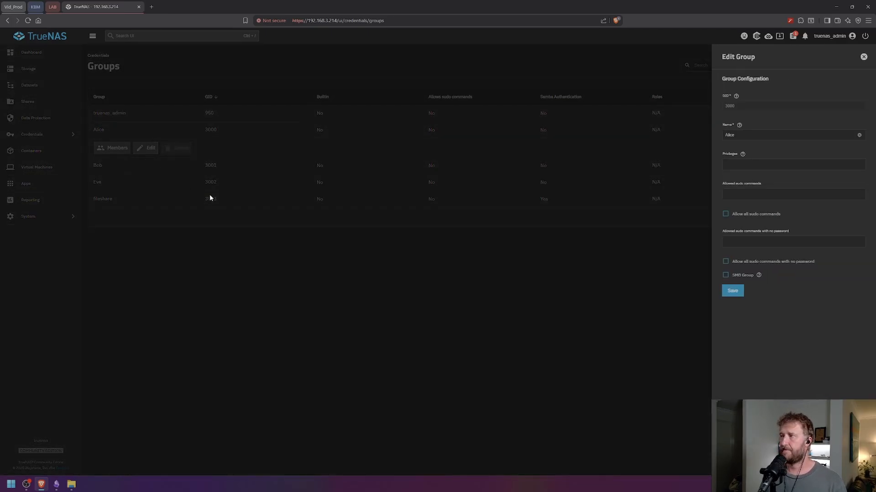
{"action": "left_click", "coordinate": [725, 275]}
{"action": "left_click", "coordinate": [733, 291]}
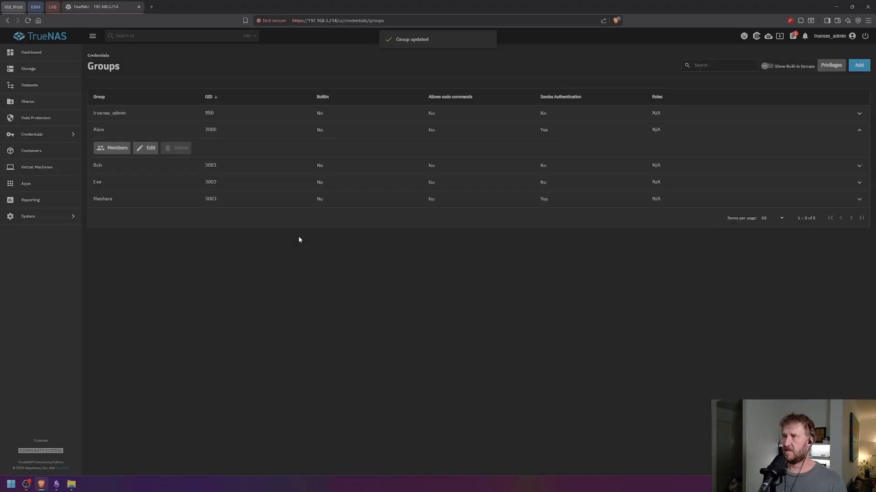
{"action": "left_click", "coordinate": [559, 168]}
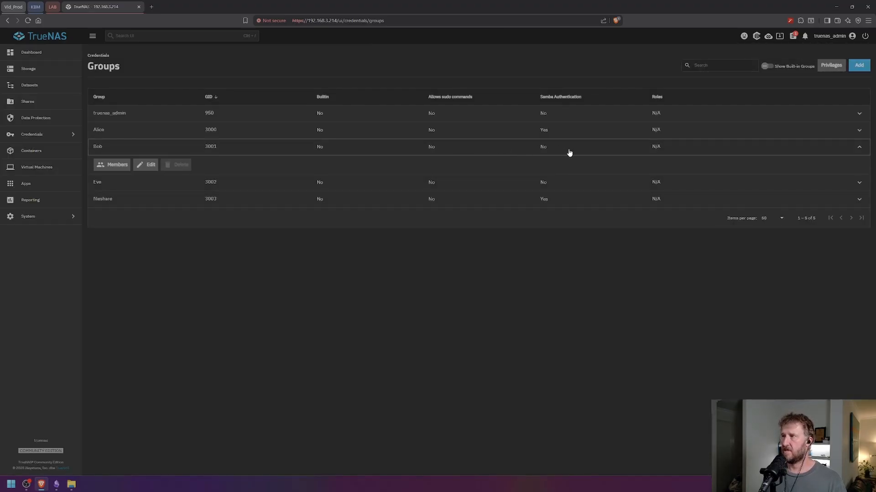
{"action": "left_click", "coordinate": [569, 152]}
{"action": "left_click", "coordinate": [559, 136]}
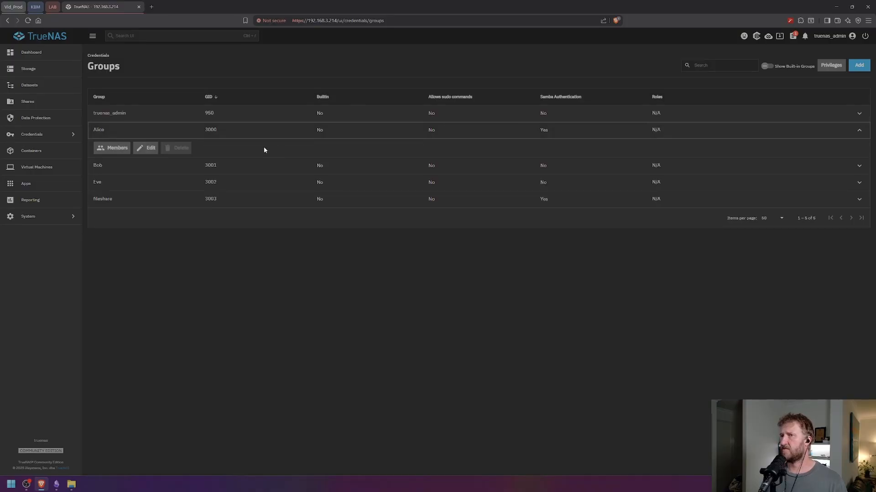
{"action": "left_click", "coordinate": [145, 149]}
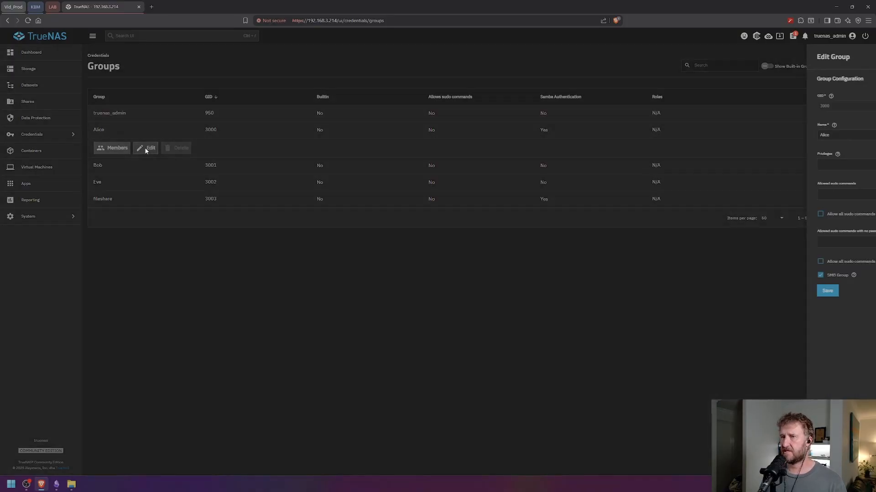
{"action": "left_click", "coordinate": [725, 275]}
{"action": "left_click", "coordinate": [732, 291]}
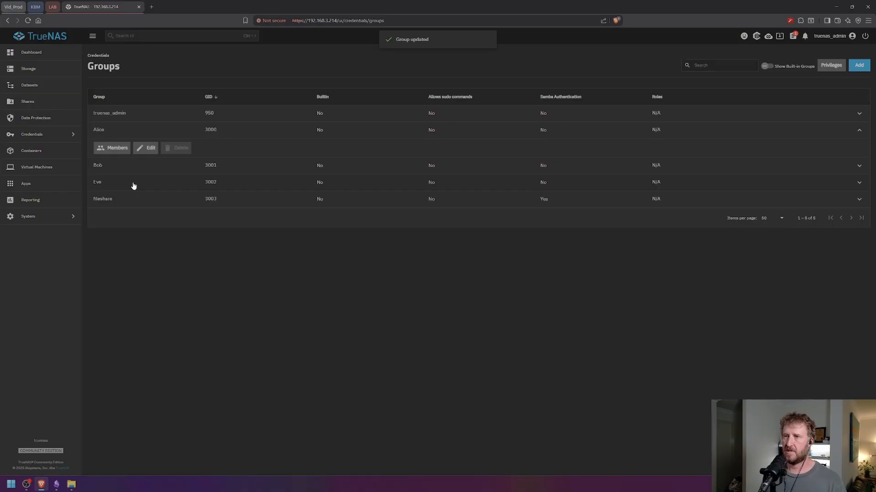
- Enable SMB Group on the GID 3002 group and save it
{"action": "left_click", "coordinate": [135, 183]}
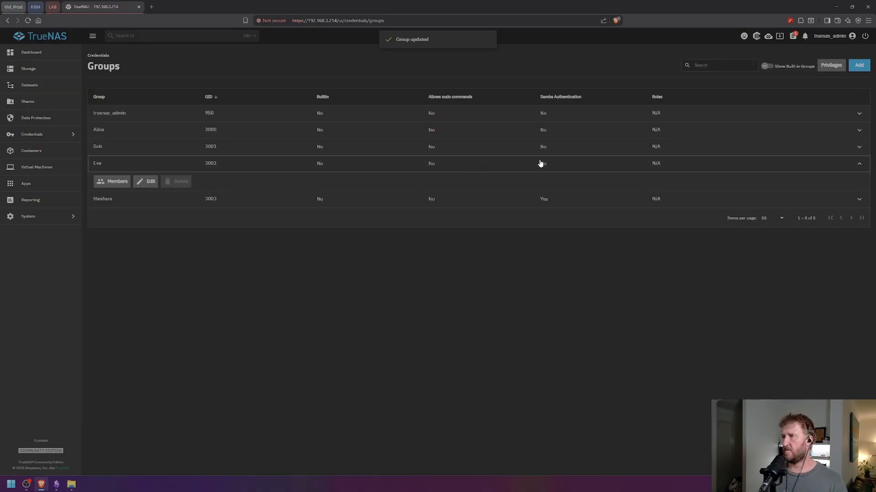
{"action": "left_click", "coordinate": [145, 182]}
{"action": "left_click", "coordinate": [726, 275]}
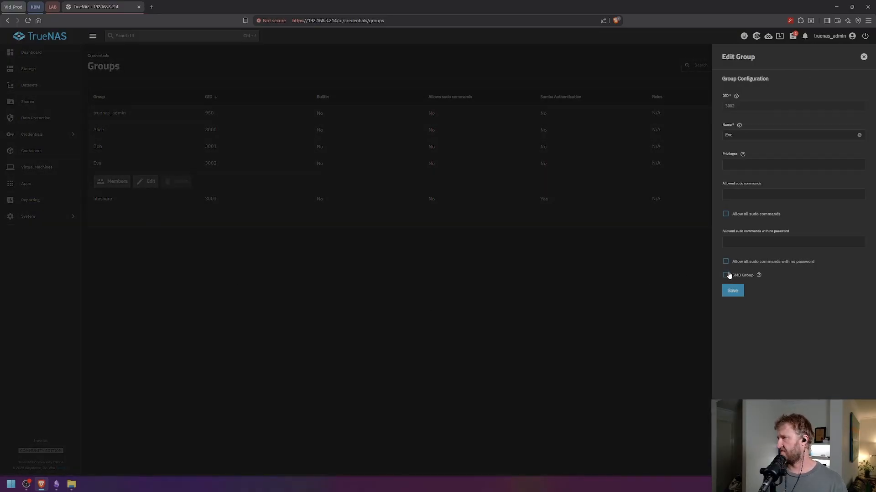
{"action": "left_click", "coordinate": [759, 276]}
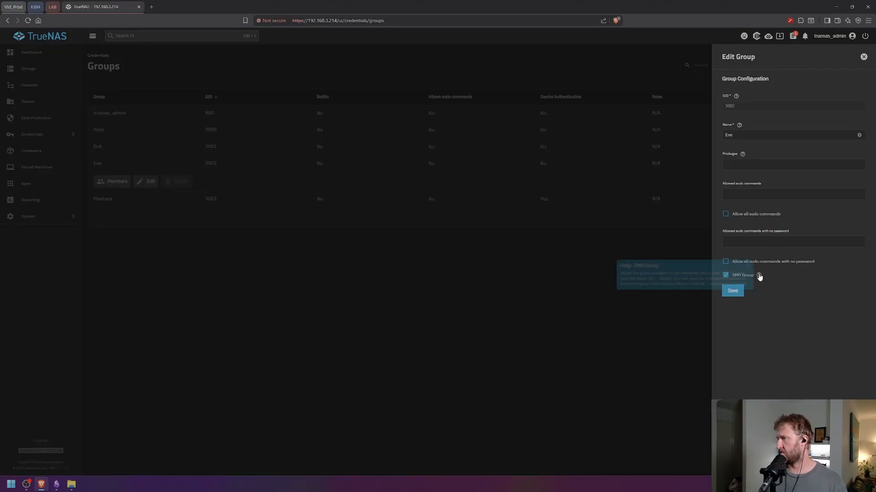
{"action": "left_click", "coordinate": [732, 295]}
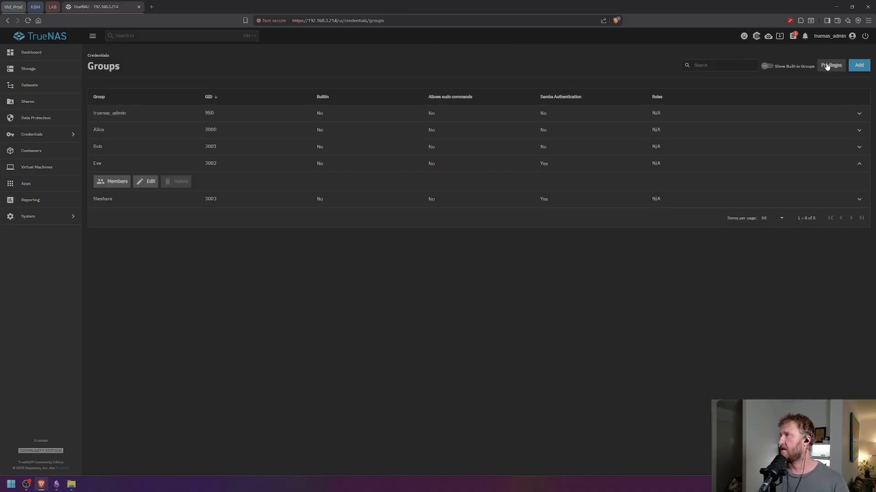
- Create the SMB group 'entertainment' with GID 3004
{"action": "left_click", "coordinate": [860, 66]}
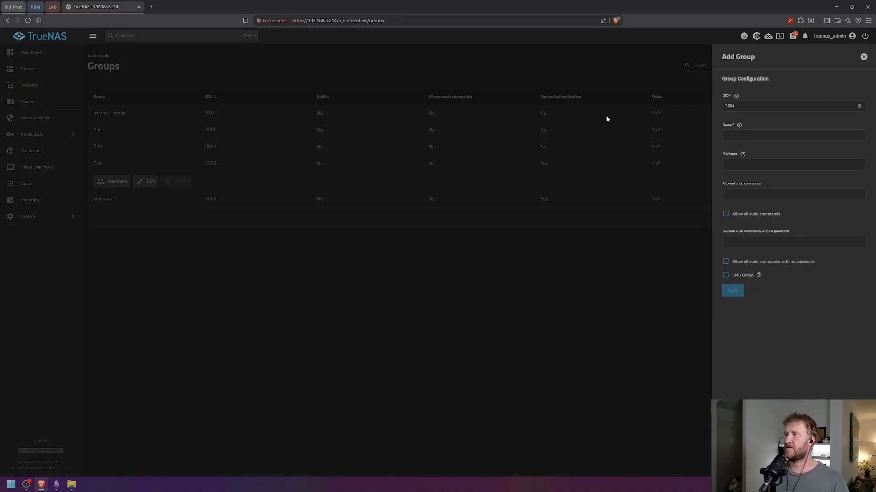
{"action": "left_click", "coordinate": [738, 136]}
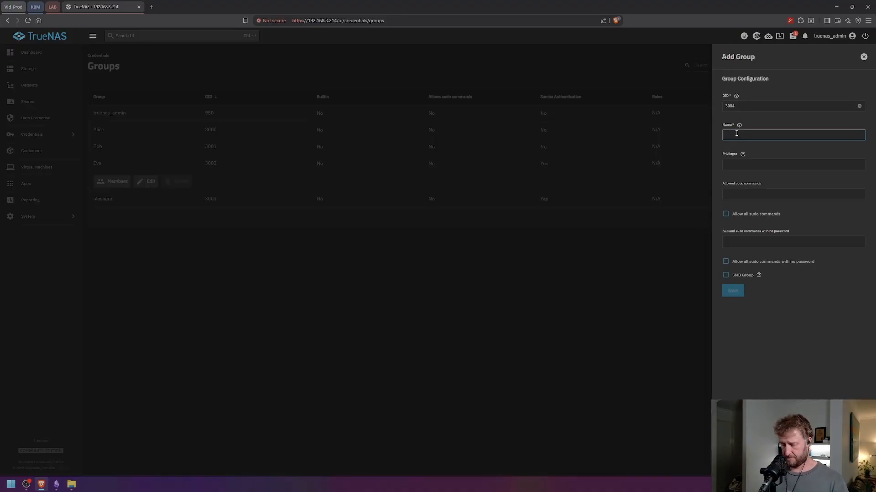
{"action": "type", "text": "Ent"}
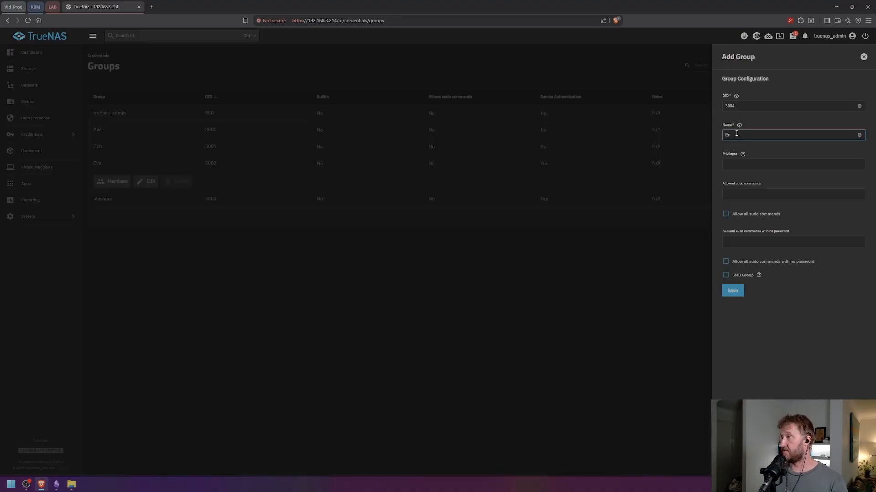
{"action": "key", "text": "BackSpace"}
{"action": "key", "text": "BackSpace"}
{"action": "type", "text": "entertainment"}
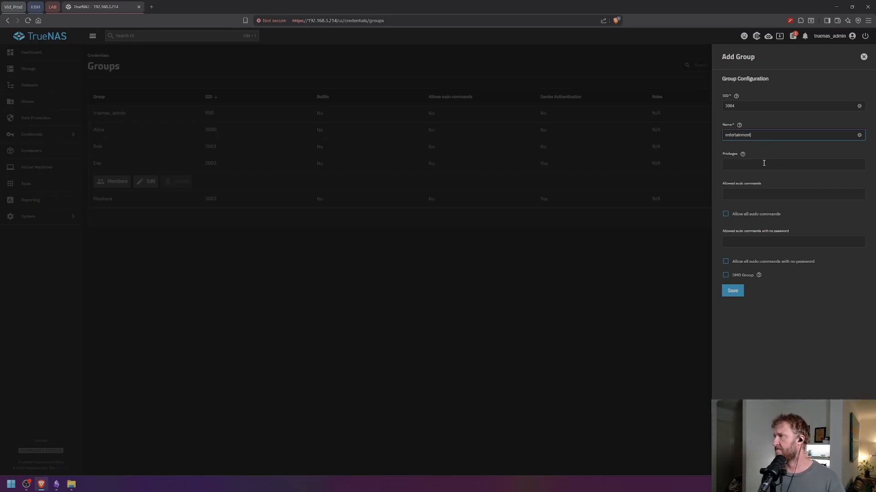
{"action": "left_click", "coordinate": [725, 276]}
{"action": "left_click", "coordinate": [731, 291]}
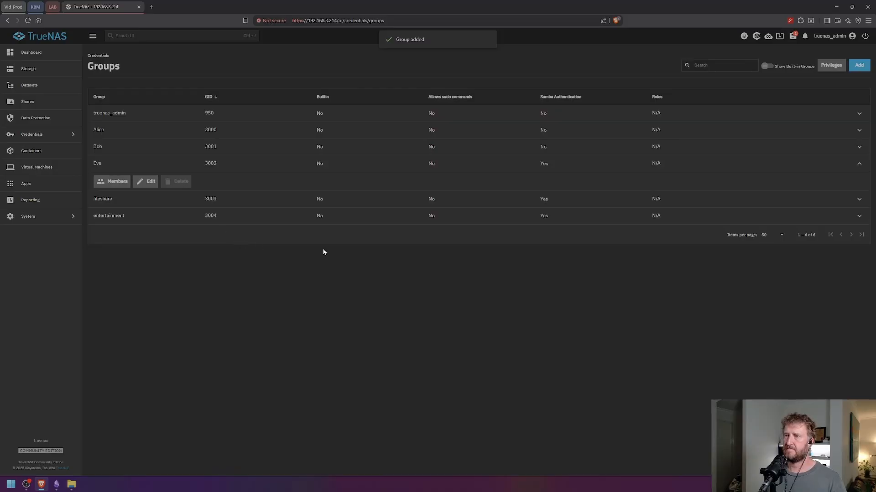
- Create the SMB group 'movies_tv' with GID 3005
{"action": "left_click", "coordinate": [860, 68]}
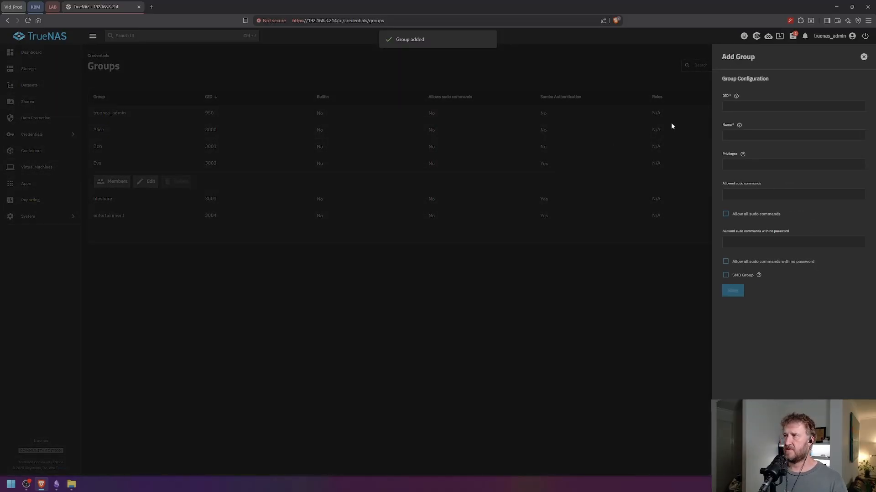
{"action": "left_click", "coordinate": [741, 137]}
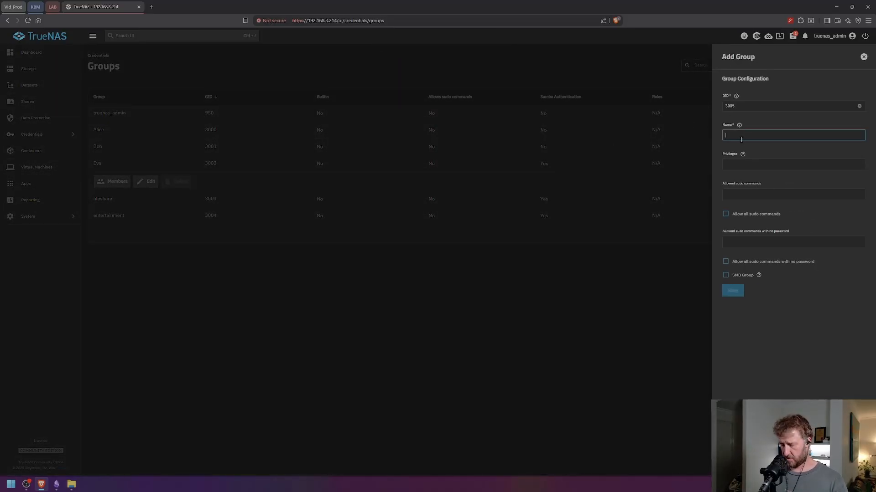
{"action": "type", "text": "g"}
{"action": "key", "text": "BackSpace"}
{"action": "key", "text": "BackSpace"}
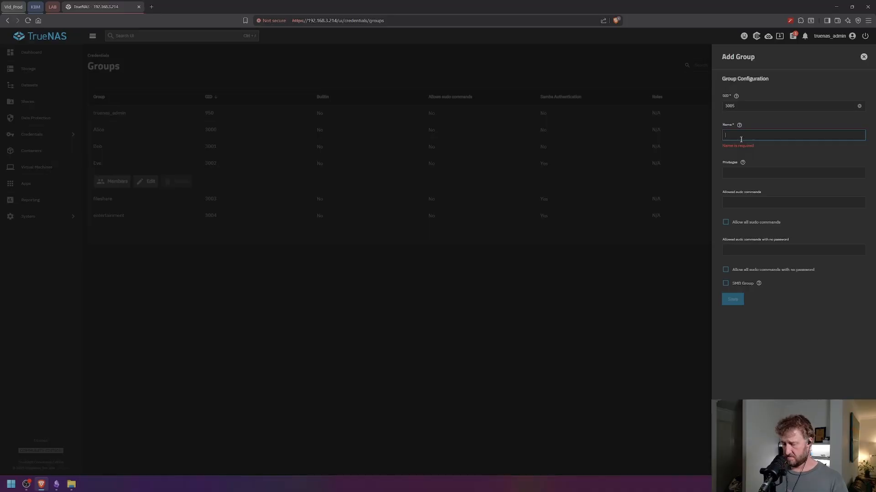
{"action": "type", "text": "movies_tv"}
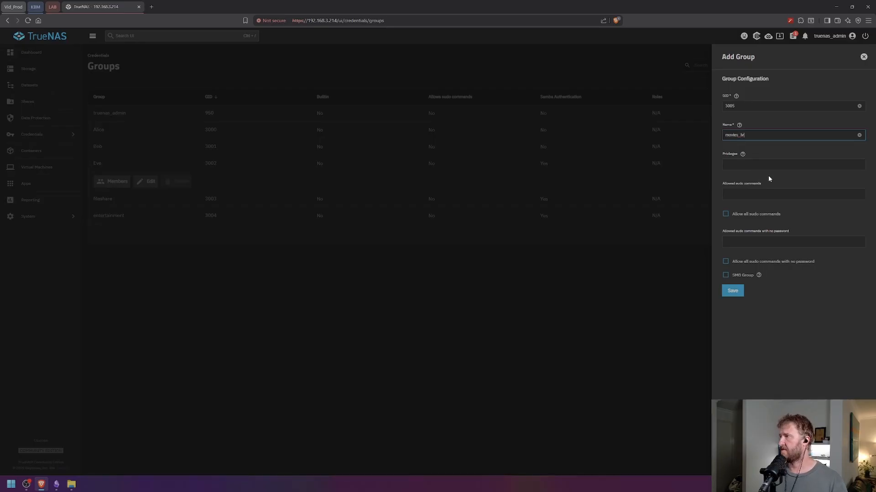
{"action": "left_click", "coordinate": [725, 275]}
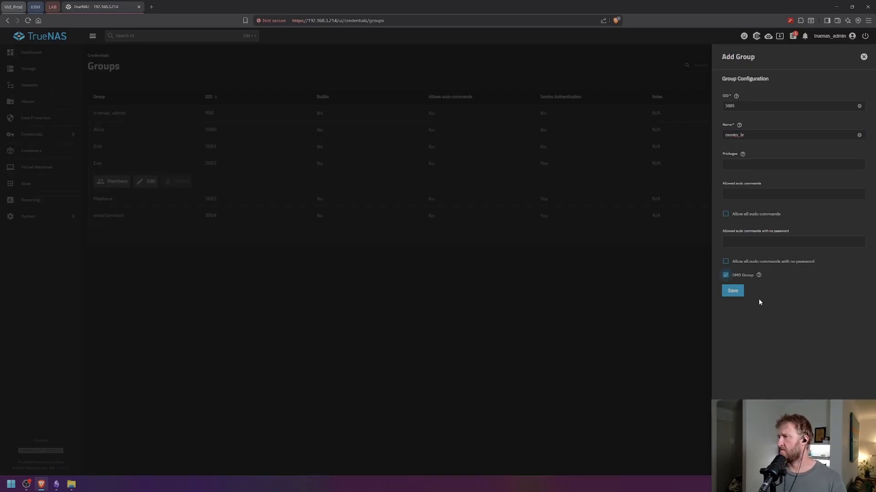
{"action": "left_click", "coordinate": [734, 292]}
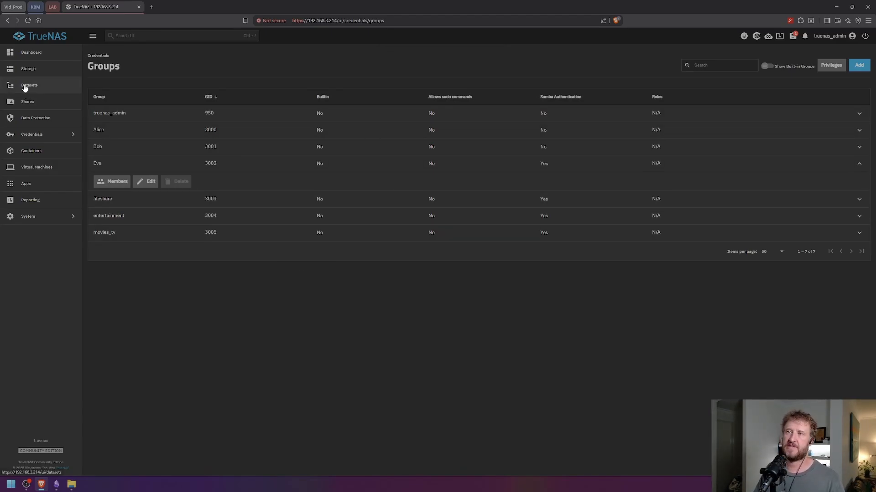
{"action": "left_click", "coordinate": [28, 85]}
- In the fileshare dataset's ACL, replace builtin_users with a fileshare group Modify entry
{"action": "left_click", "coordinate": [159, 169]}
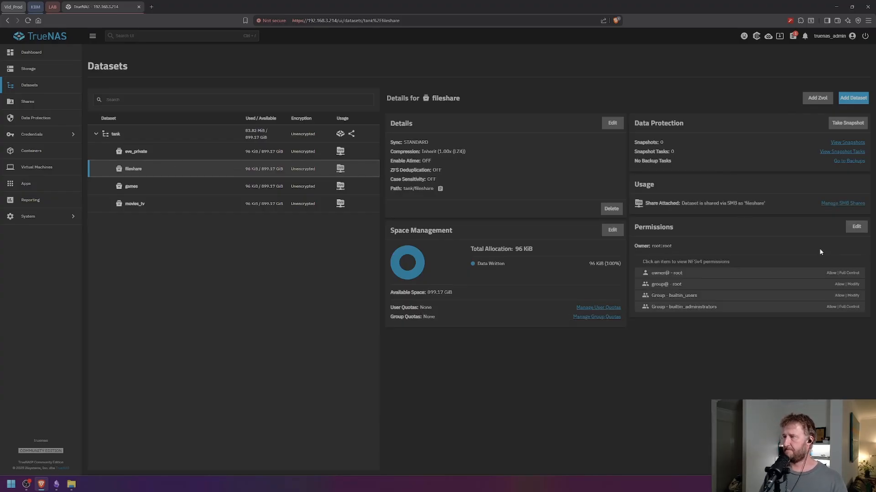
{"action": "left_click", "coordinate": [856, 227]}
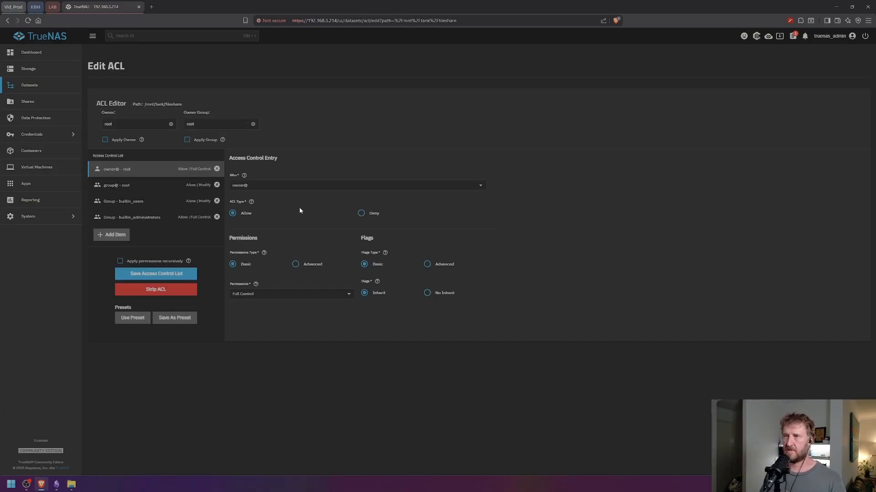
{"action": "left_click", "coordinate": [217, 202]}
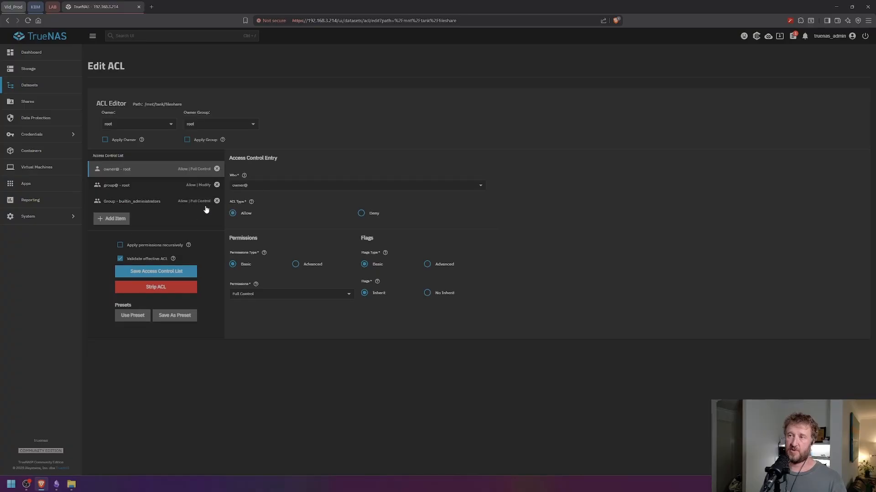
{"action": "left_click", "coordinate": [112, 220]}
{"action": "left_click", "coordinate": [269, 186]}
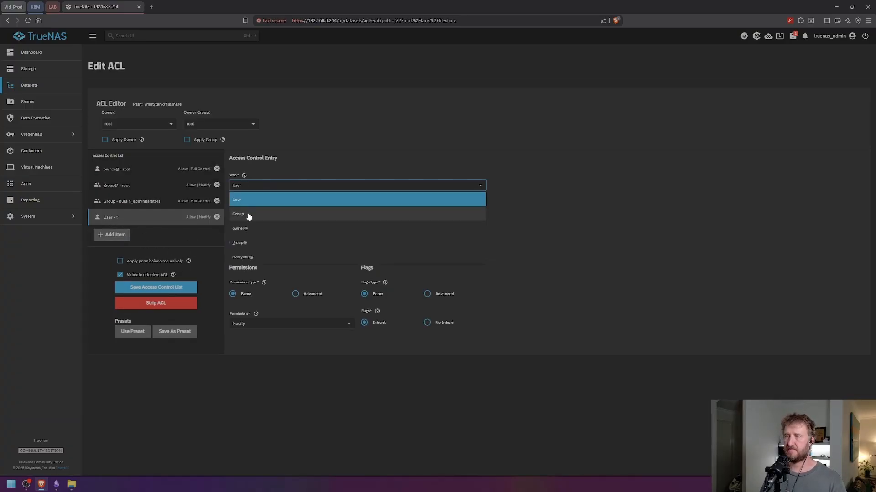
{"action": "left_click", "coordinate": [248, 215]}
{"action": "left_click", "coordinate": [271, 216]}
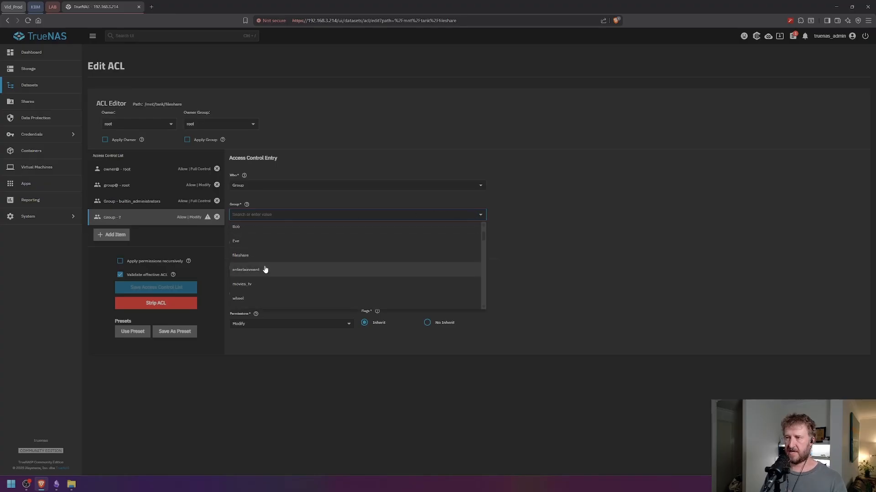
{"action": "left_click", "coordinate": [236, 256]}
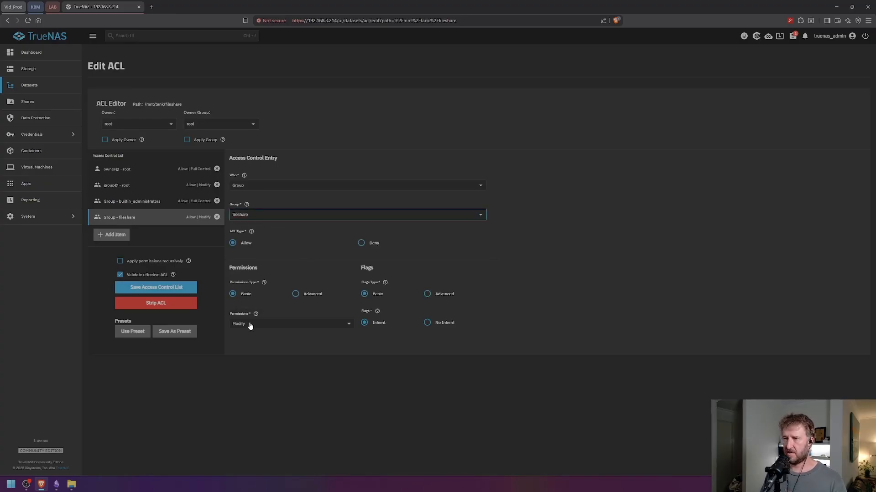
- Apply the fileshare permissions recursively, accept the warning, and save the ACL
{"action": "left_click", "coordinate": [126, 265]}
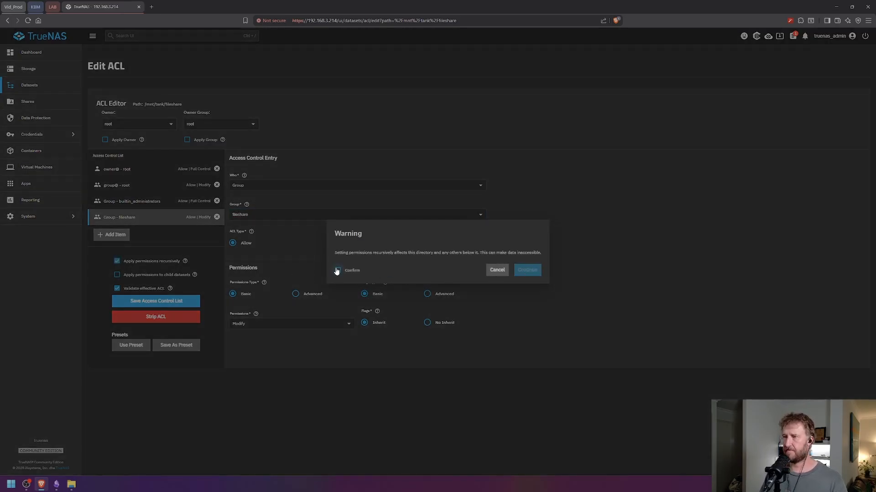
{"action": "left_click", "coordinate": [337, 271]}
{"action": "left_click", "coordinate": [526, 269]}
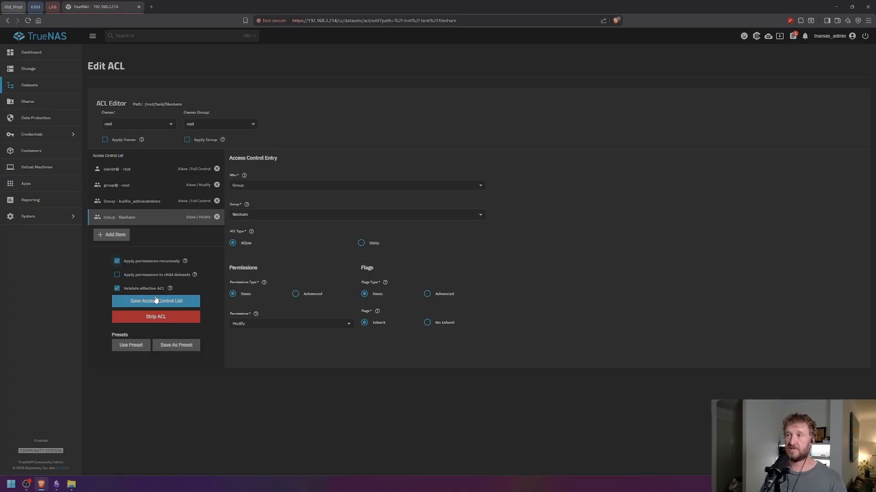
{"action": "left_click", "coordinate": [155, 300]}
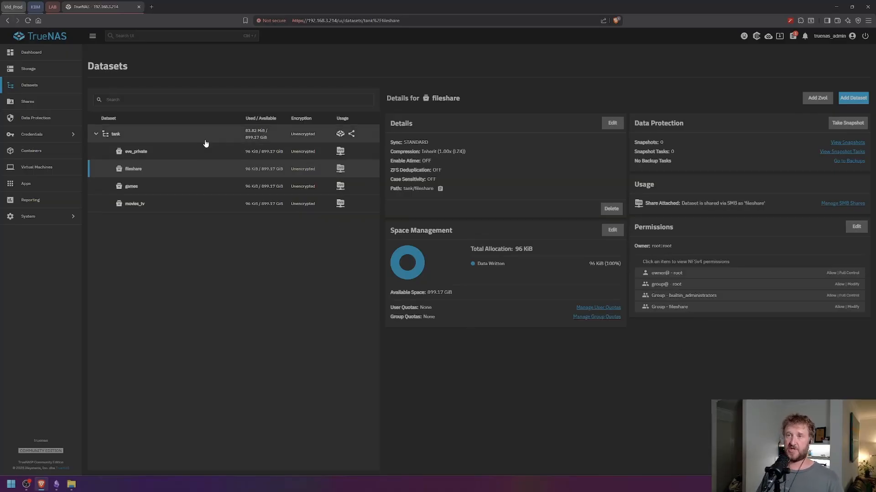
- Add all three local users as members of the fileshare group and save
{"action": "left_click", "coordinate": [32, 134]}
{"action": "left_click", "coordinate": [112, 69]}
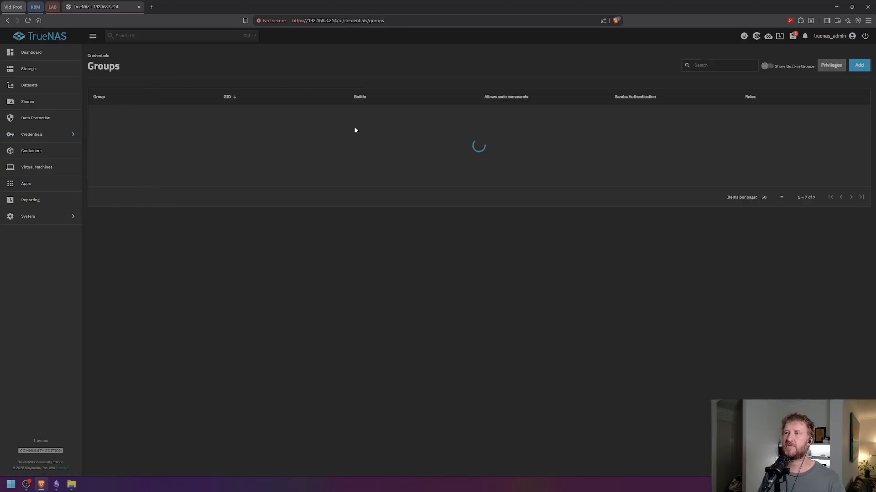
{"action": "left_click", "coordinate": [126, 180]}
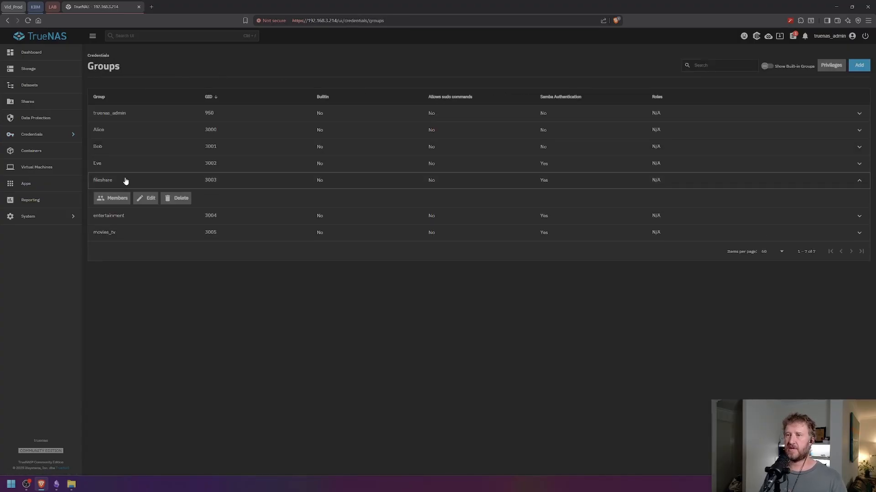
{"action": "left_click", "coordinate": [104, 200]}
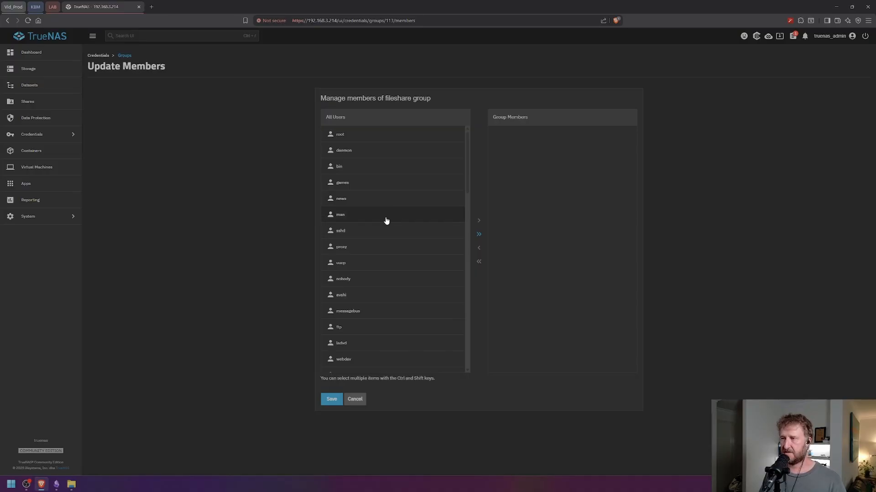
{"action": "scroll", "coordinate": [405, 244], "scroll_direction": "down", "scroll_amount": 5}
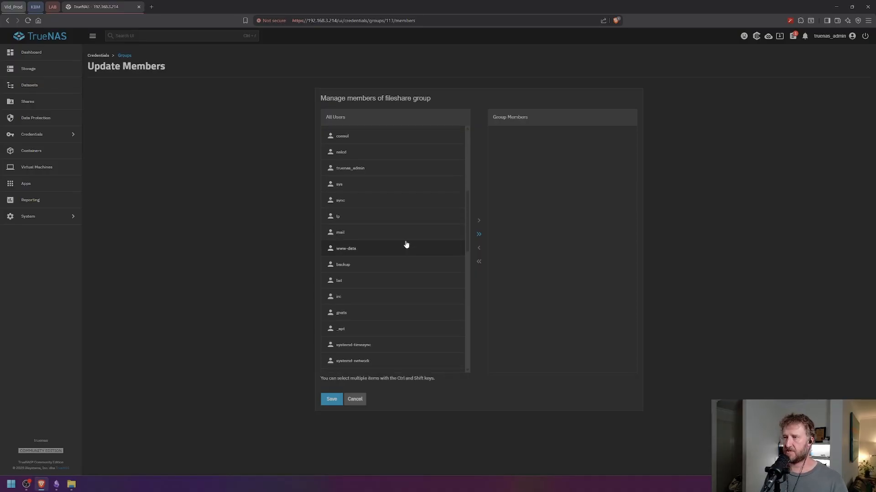
{"action": "scroll", "coordinate": [406, 245], "scroll_direction": "down", "scroll_amount": 5}
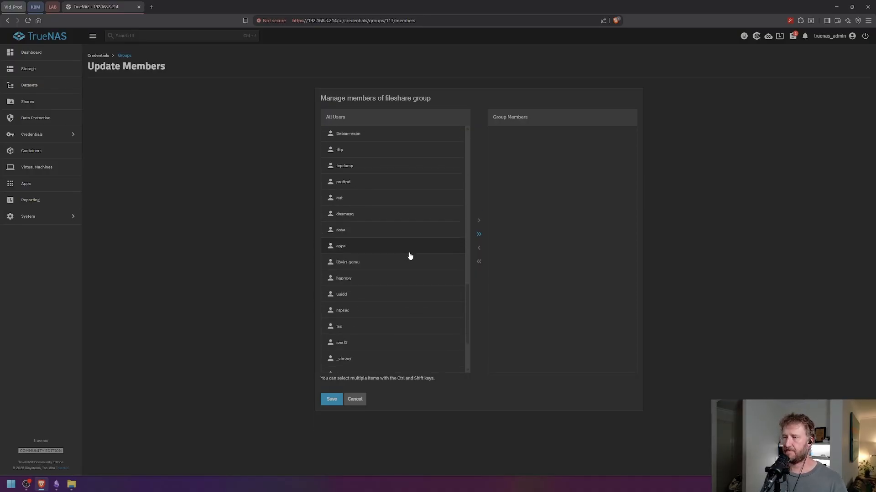
{"action": "left_click", "coordinate": [345, 322]}
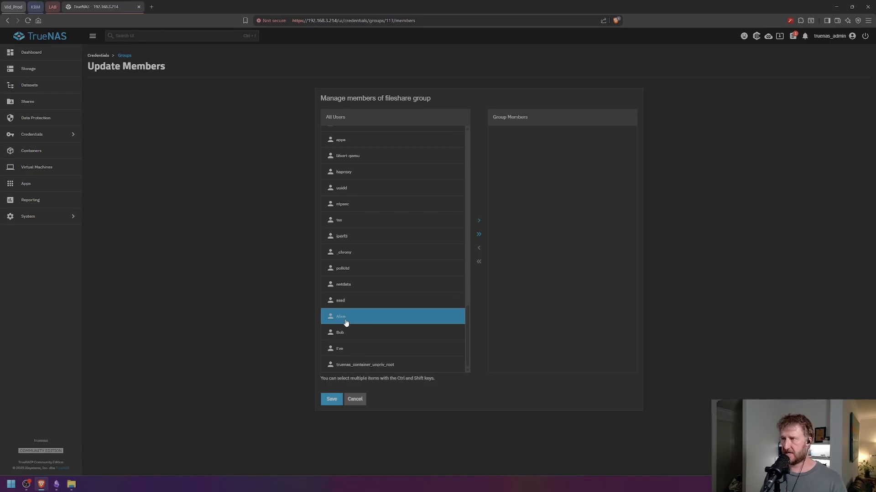
{"action": "left_click", "coordinate": [365, 336], "text": "ctrl"}
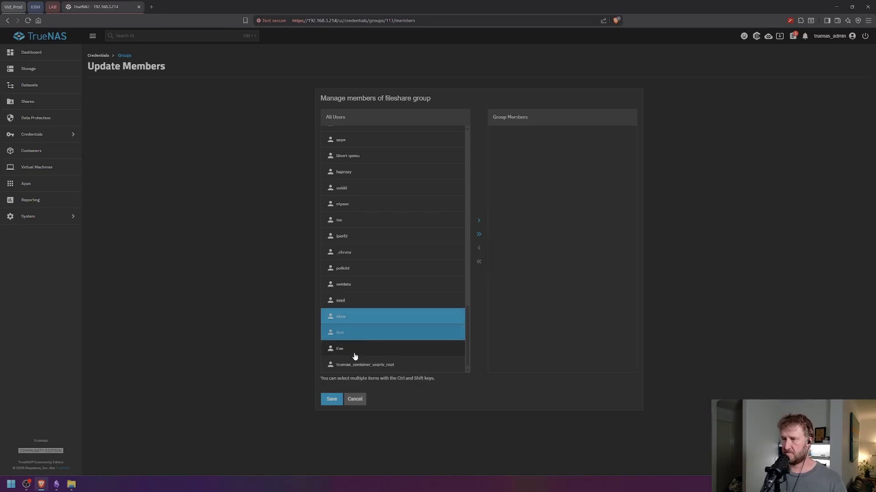
{"action": "left_click", "coordinate": [355, 356], "text": "ctrl"}
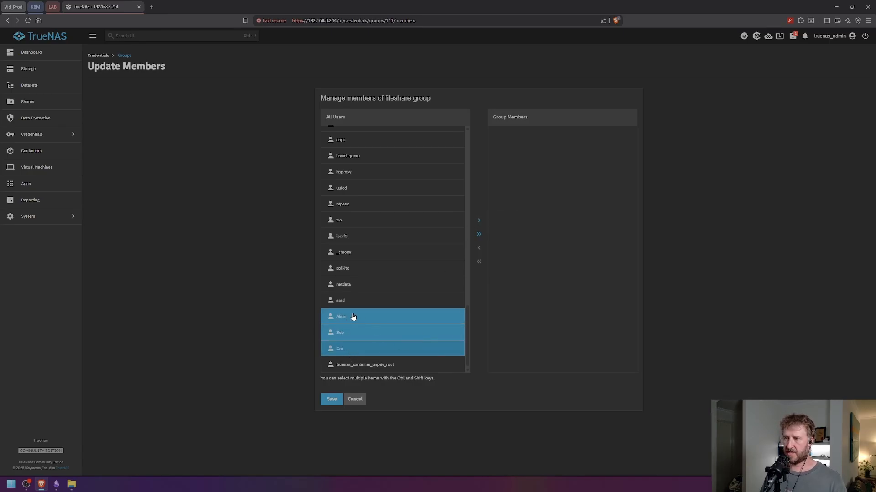
{"action": "left_click", "coordinate": [479, 222]}
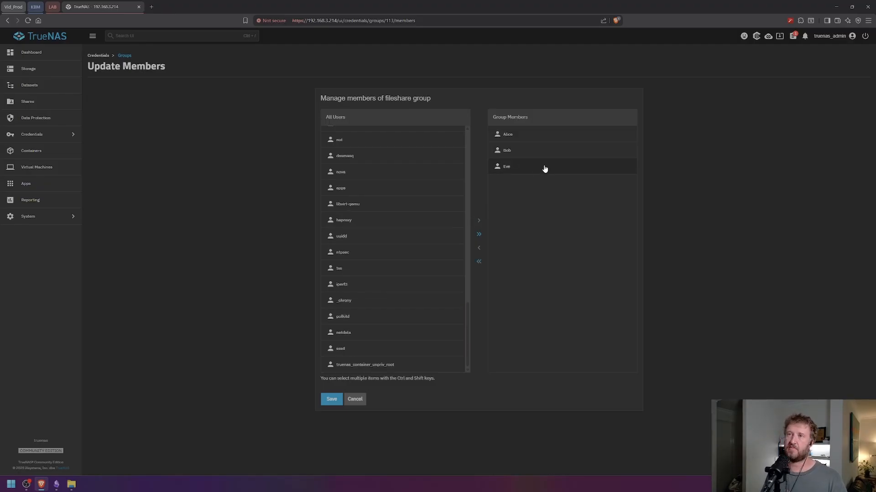
{"action": "left_click", "coordinate": [331, 402]}
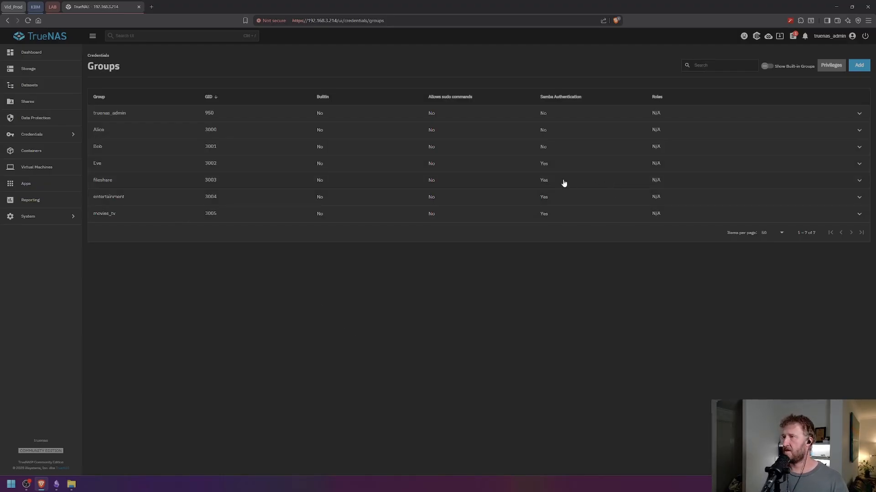
- Select the movies_tv dataset and open its permissions editor
{"action": "left_click", "coordinate": [30, 85]}
{"action": "left_click", "coordinate": [180, 170]}
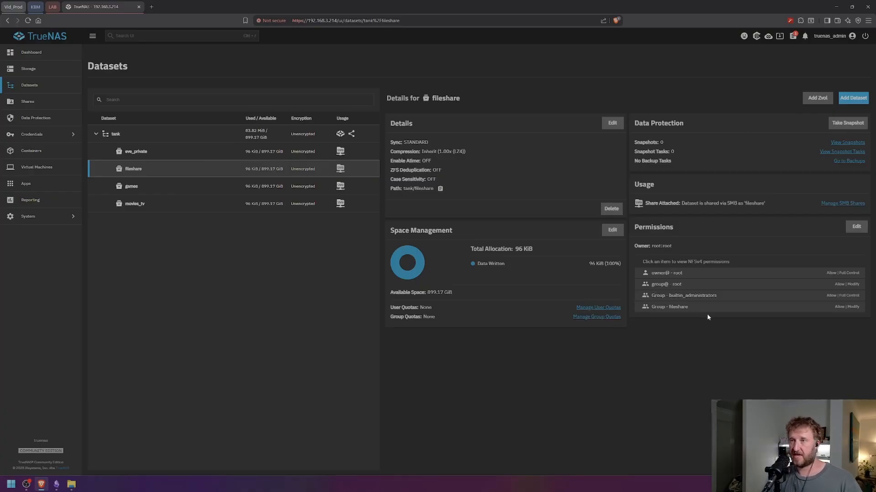
{"action": "left_click", "coordinate": [196, 152]}
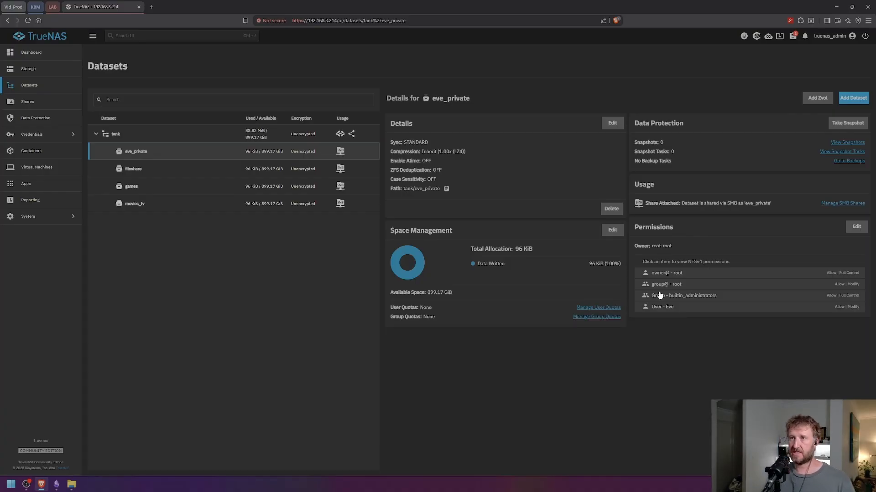
{"action": "left_click", "coordinate": [165, 186]}
{"action": "left_click", "coordinate": [178, 205]}
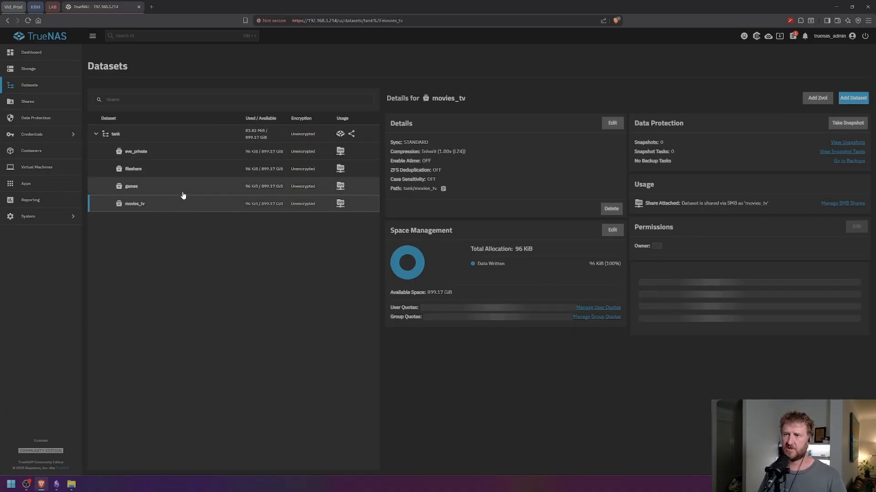
{"action": "left_click", "coordinate": [183, 192]}
{"action": "left_click", "coordinate": [203, 206]}
{"action": "left_click", "coordinate": [204, 186]}
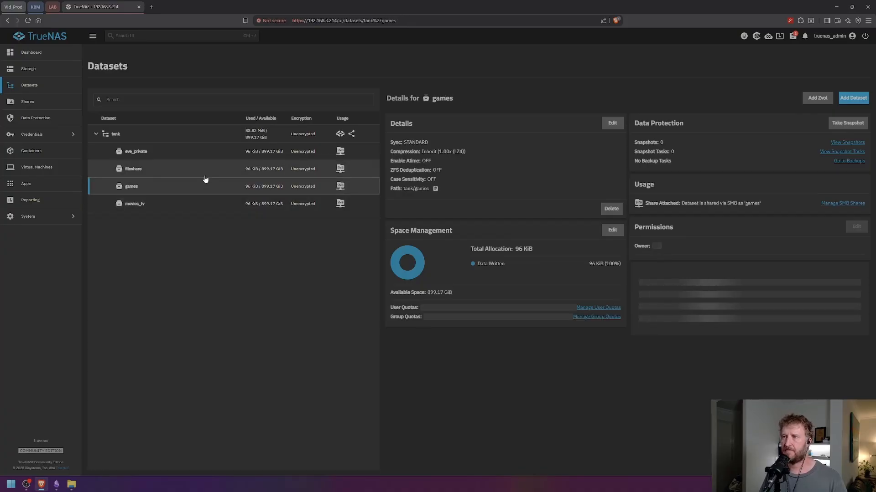
{"action": "left_click", "coordinate": [217, 209]}
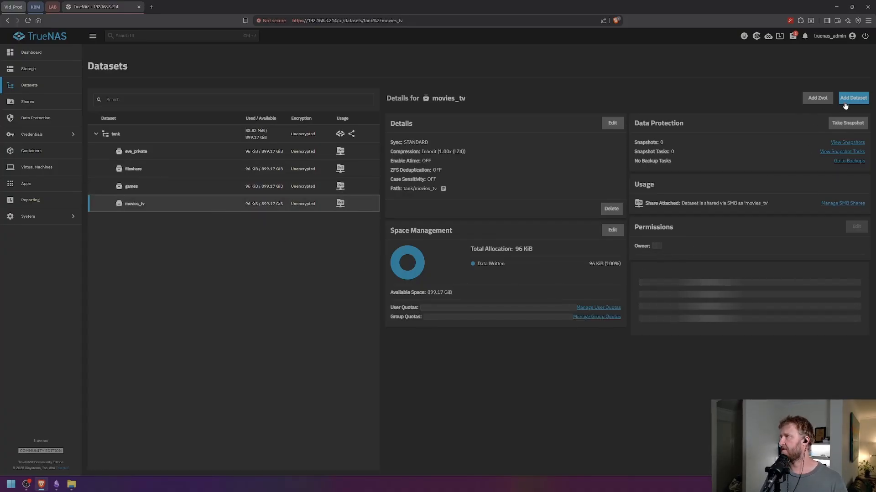
{"action": "left_click", "coordinate": [857, 227]}
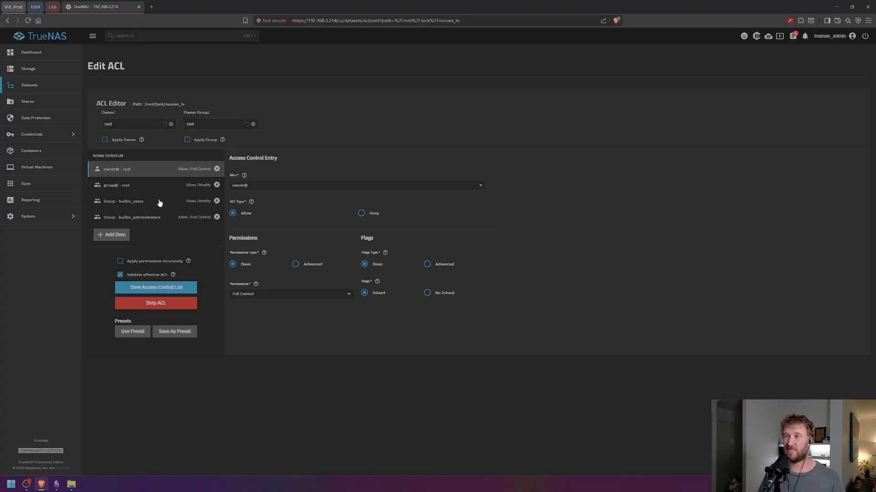
- Replace the builtin_users entry with a movies_tv group Modify entry
{"action": "left_click", "coordinate": [216, 202]}
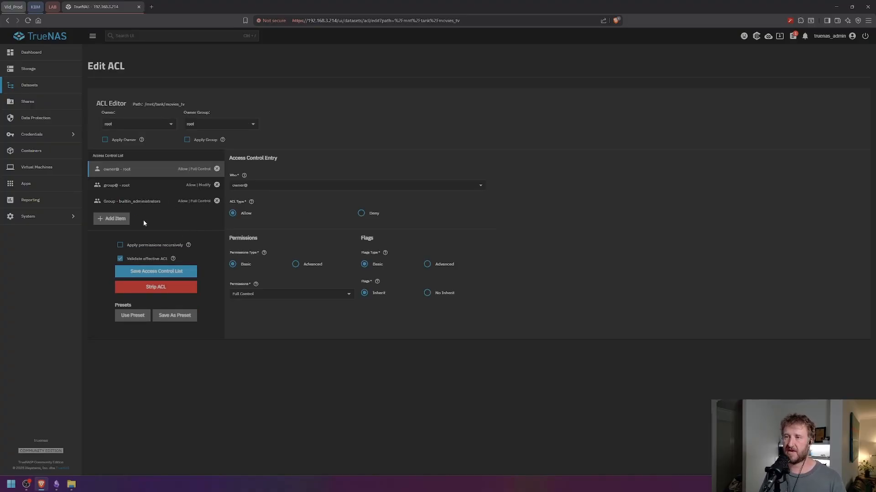
{"action": "left_click", "coordinate": [112, 219]}
{"action": "left_click", "coordinate": [236, 186]}
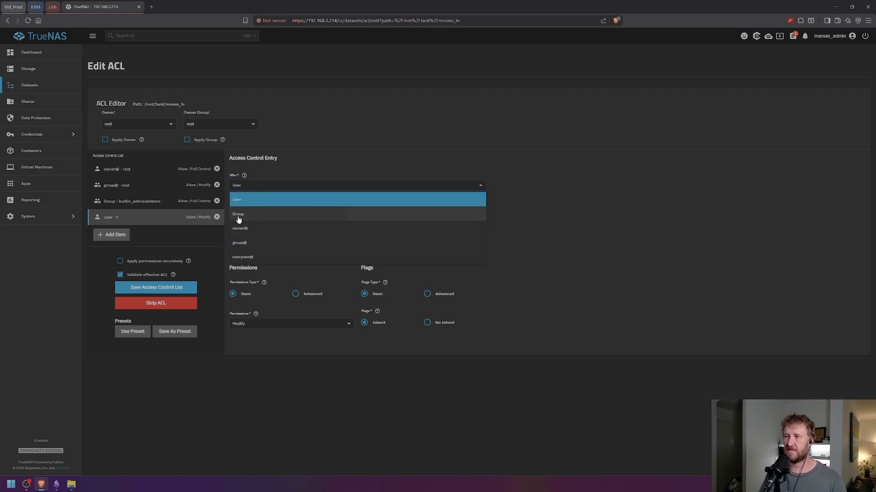
{"action": "left_click", "coordinate": [238, 215]}
{"action": "left_click", "coordinate": [291, 214]}
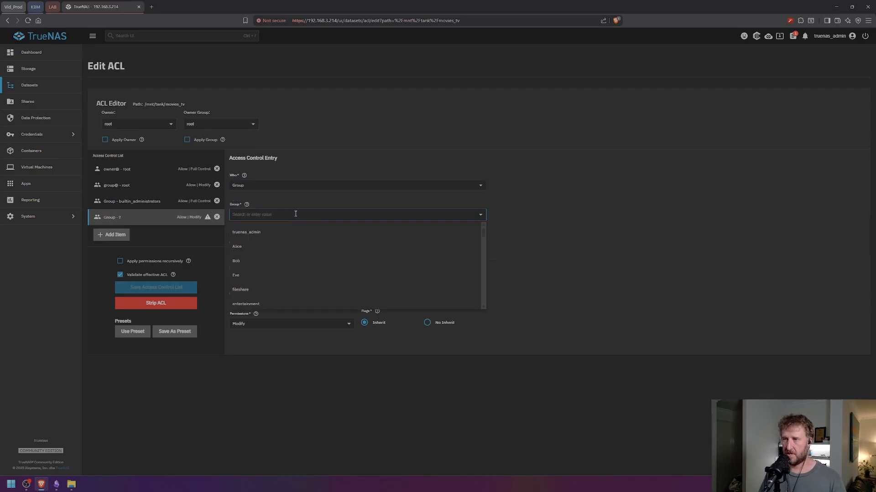
{"action": "scroll", "coordinate": [304, 255], "scroll_direction": "down", "scroll_amount": 1}
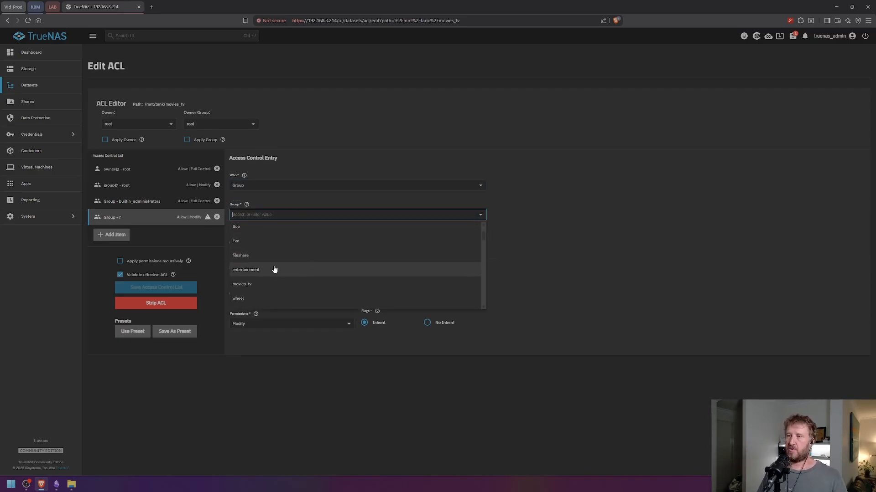
{"action": "left_click", "coordinate": [251, 285]}
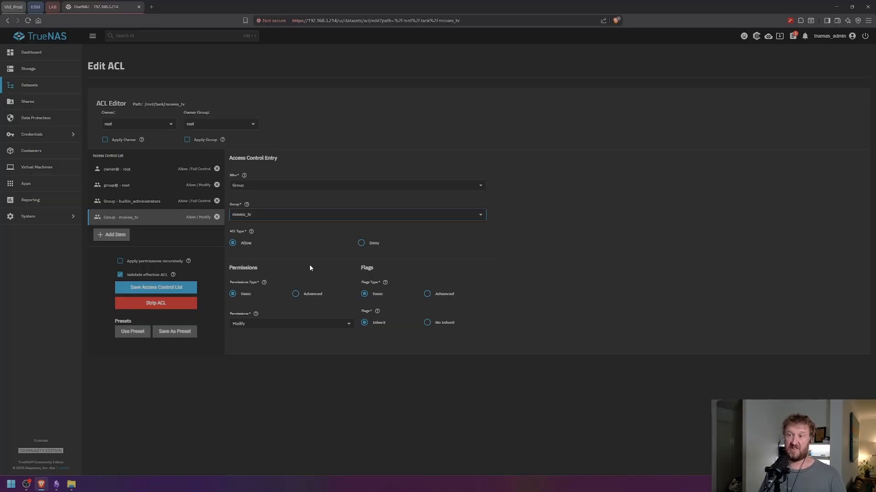
- Apply the movies_tv permissions recursively, accept the warning, and save the ACL
{"action": "left_click", "coordinate": [120, 262]}
{"action": "left_click", "coordinate": [339, 270]}
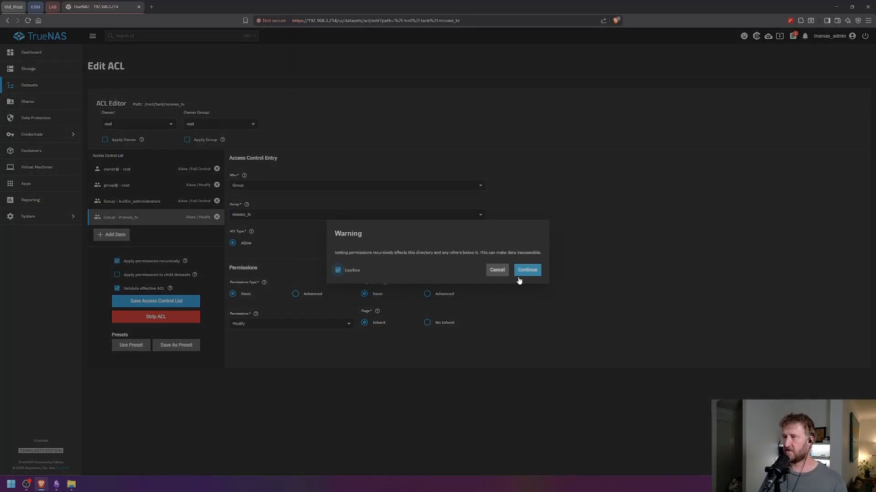
{"action": "left_click", "coordinate": [527, 271]}
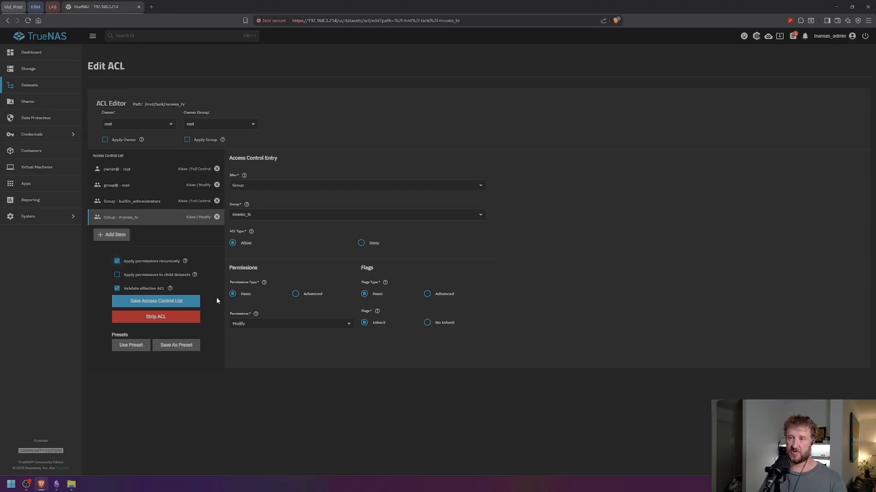
{"action": "left_click", "coordinate": [147, 303]}
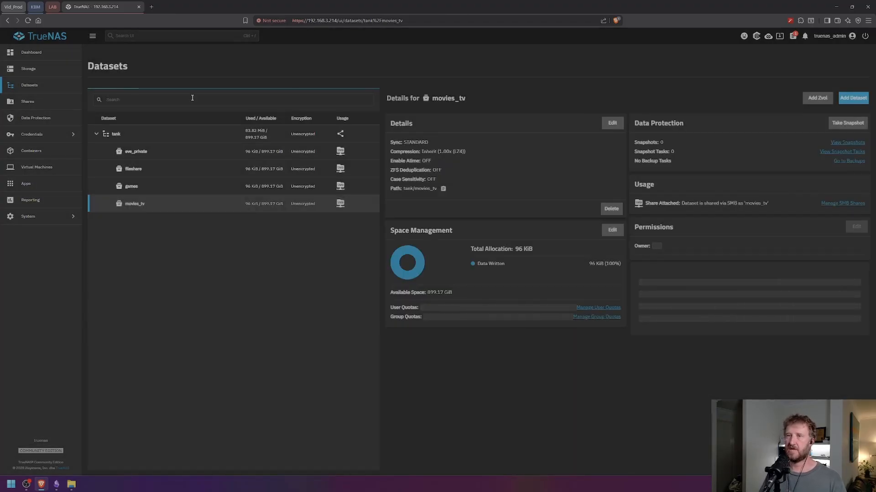
- Add the first two local users as members of the movies_tv group and save
{"action": "left_click", "coordinate": [33, 138]}
{"action": "left_click", "coordinate": [112, 68]}
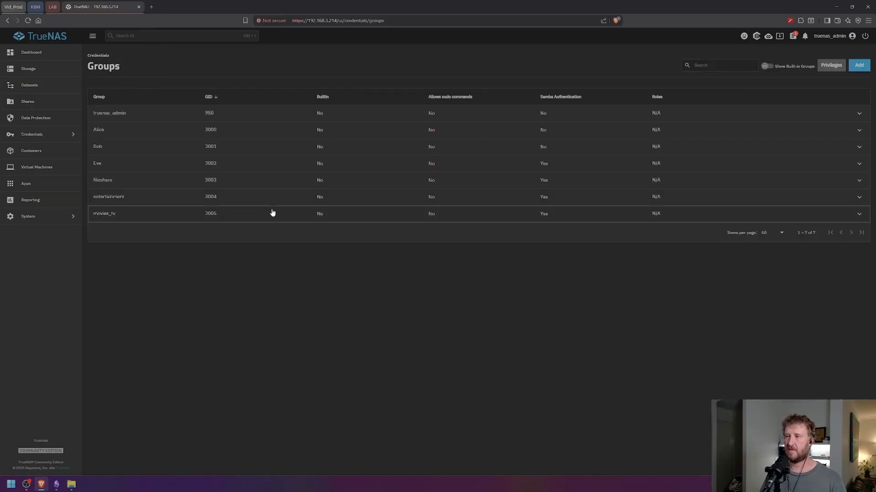
{"action": "left_click", "coordinate": [272, 214]}
{"action": "left_click", "coordinate": [117, 232]}
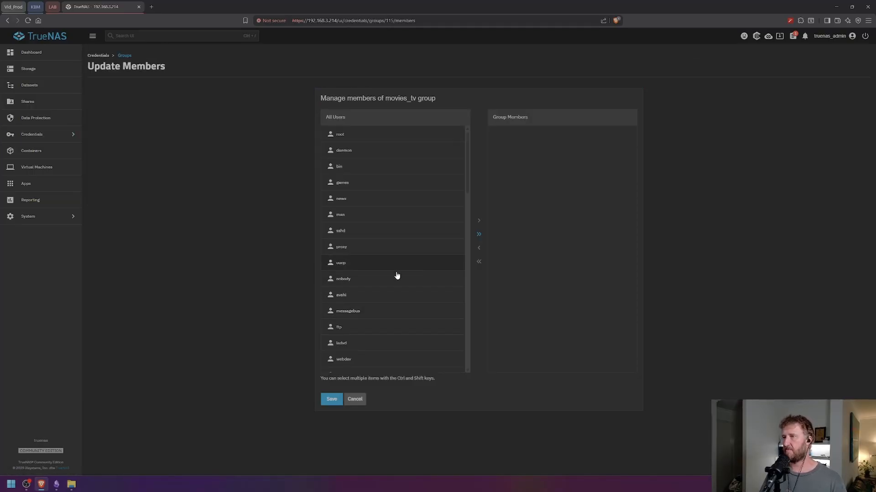
{"action": "scroll", "coordinate": [398, 283], "scroll_direction": "down", "scroll_amount": 5}
{"action": "scroll", "coordinate": [399, 291], "scroll_direction": "down", "scroll_amount": 2}
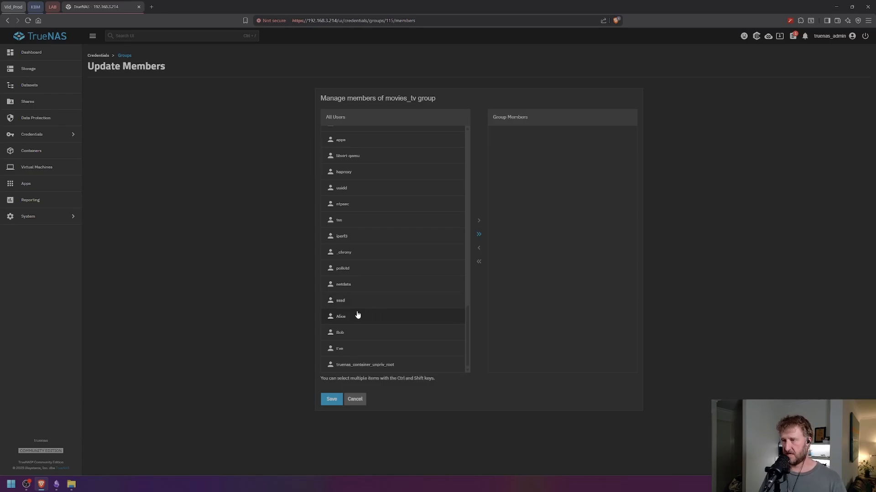
{"action": "left_click", "coordinate": [345, 318]}
{"action": "left_click", "coordinate": [357, 335], "text": "ctrl"}
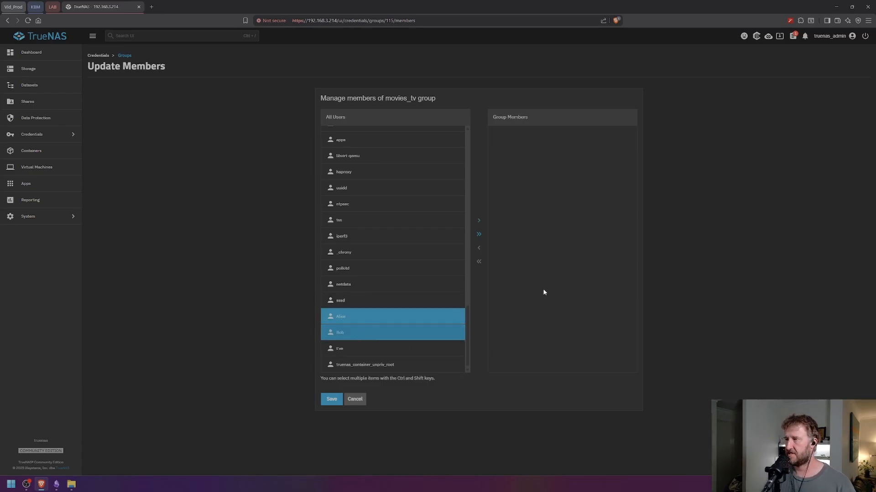
{"action": "left_click", "coordinate": [479, 221]}
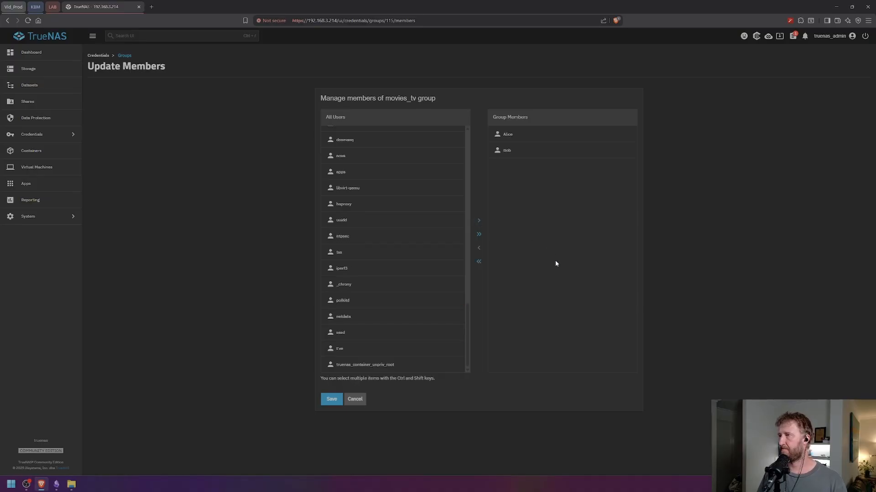
{"action": "left_click", "coordinate": [331, 401]}
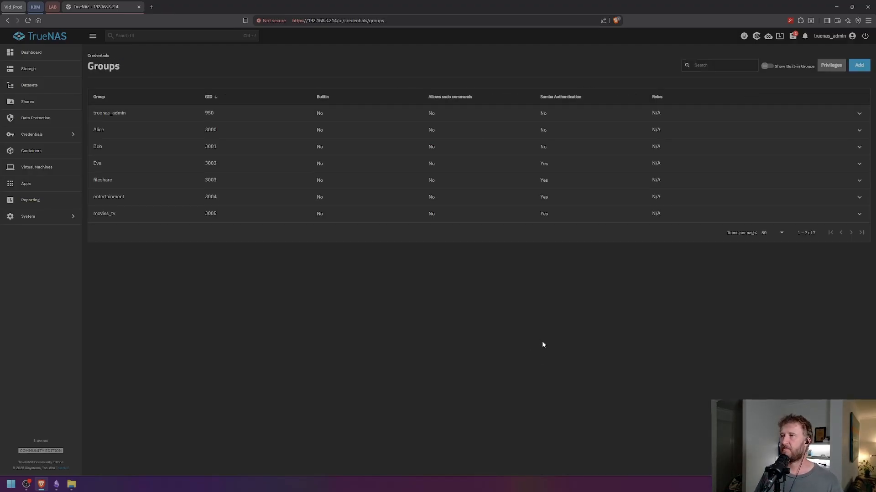
- Pick the three local users in the entertainment members form and submit it
{"action": "left_click", "coordinate": [140, 198]}
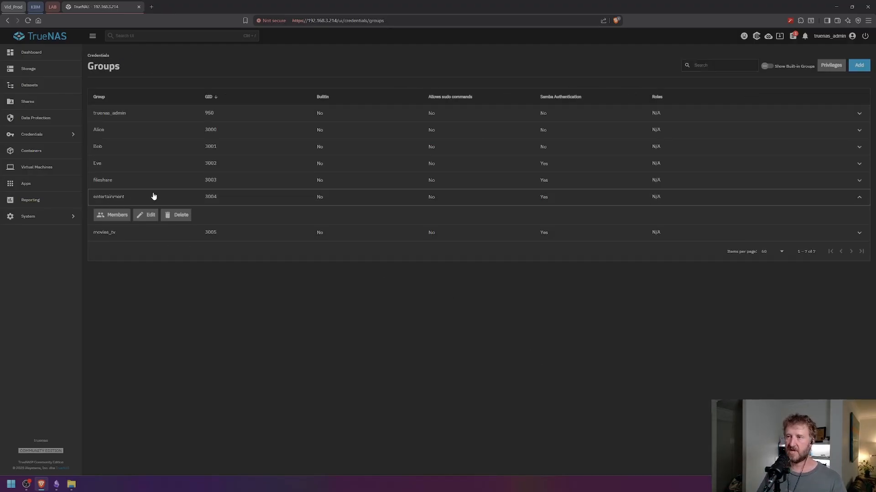
{"action": "left_click", "coordinate": [112, 215]}
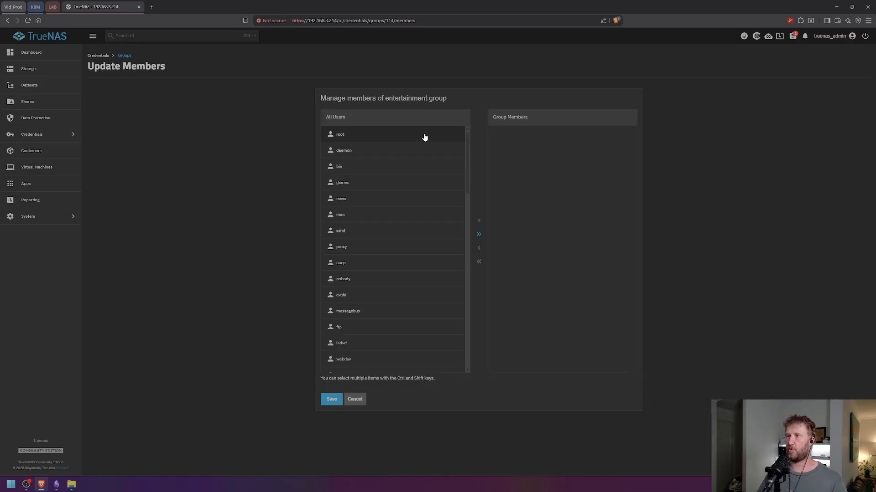
{"action": "scroll", "coordinate": [386, 338], "scroll_direction": "down", "scroll_amount": 5}
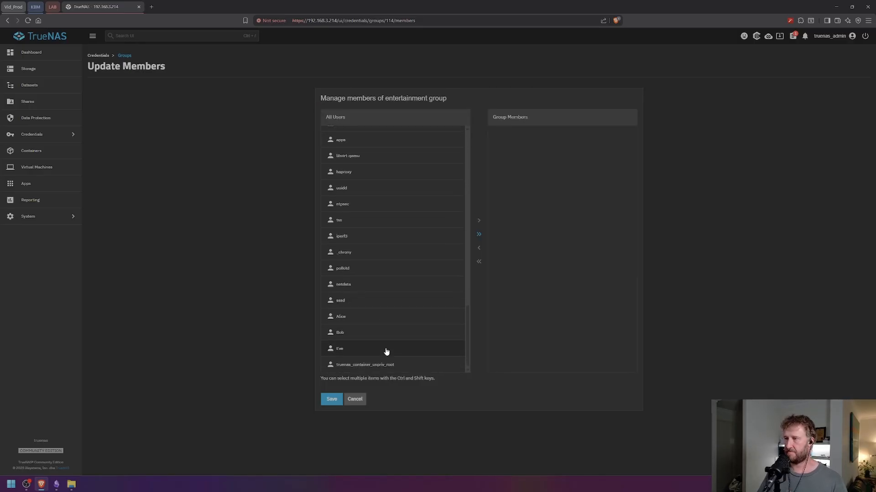
{"action": "left_click", "coordinate": [364, 320]}
{"action": "left_click", "coordinate": [361, 336], "text": "shift"}
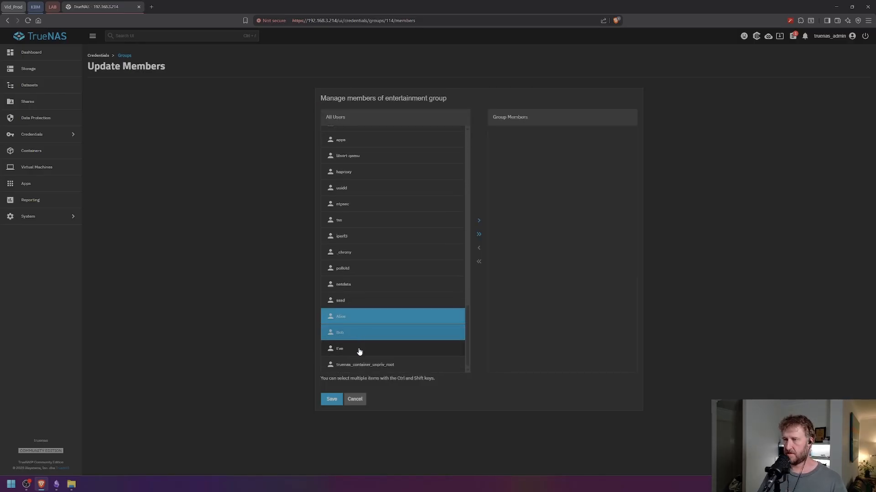
{"action": "left_click", "coordinate": [358, 351], "text": "shift"}
{"action": "left_click", "coordinate": [354, 337], "text": "ctrl"}
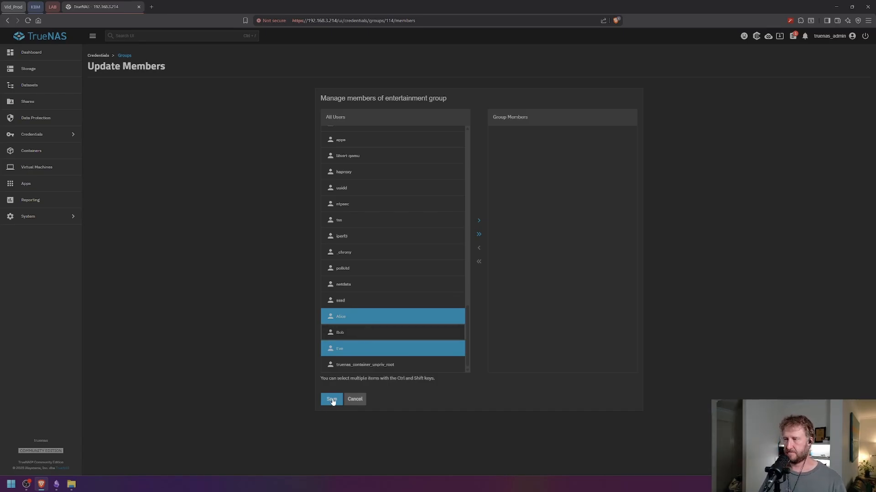
{"action": "left_click", "coordinate": [344, 335], "text": "ctrl"}
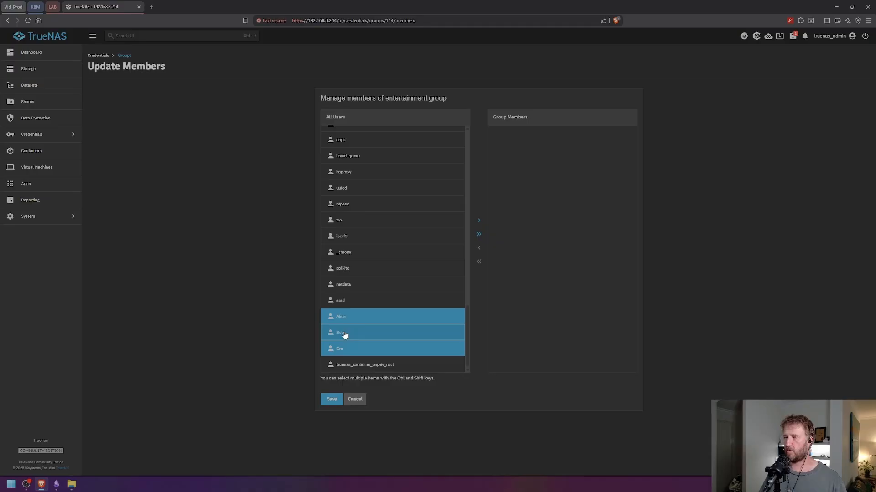
{"action": "left_click", "coordinate": [332, 400]}
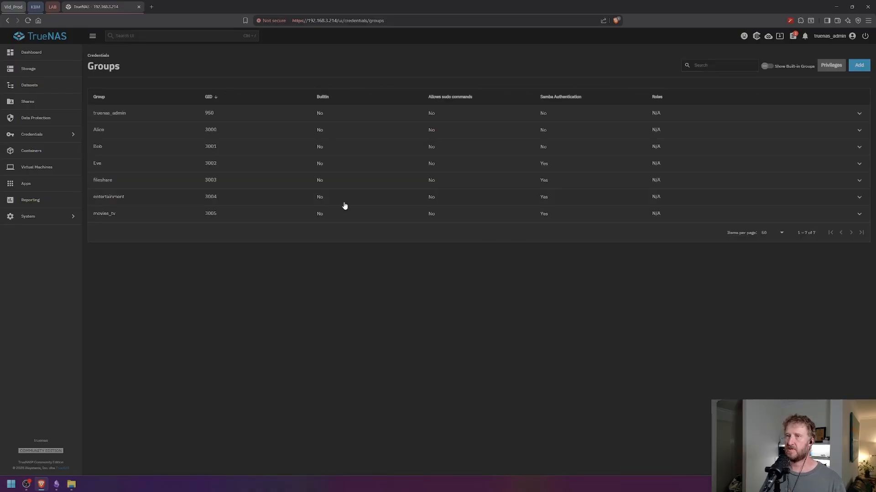
- Reopen entertainment's members, move all three local users in, and save
{"action": "left_click", "coordinate": [160, 199]}
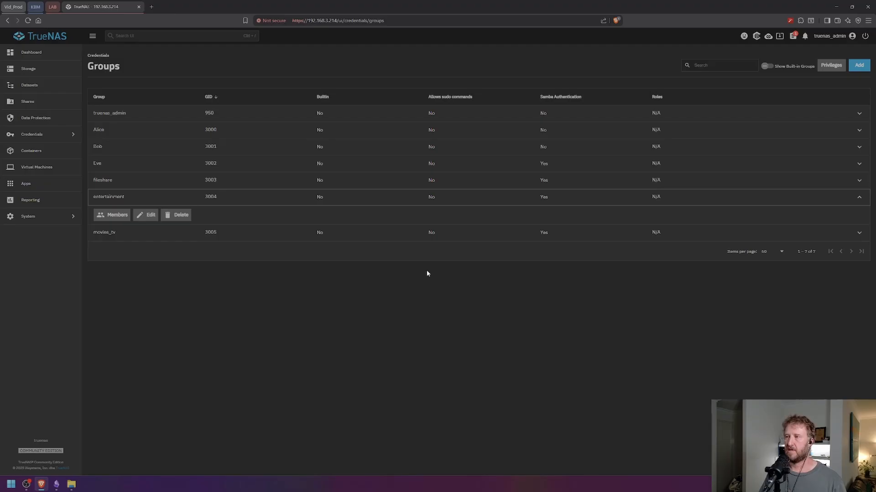
{"action": "left_click", "coordinate": [111, 215]}
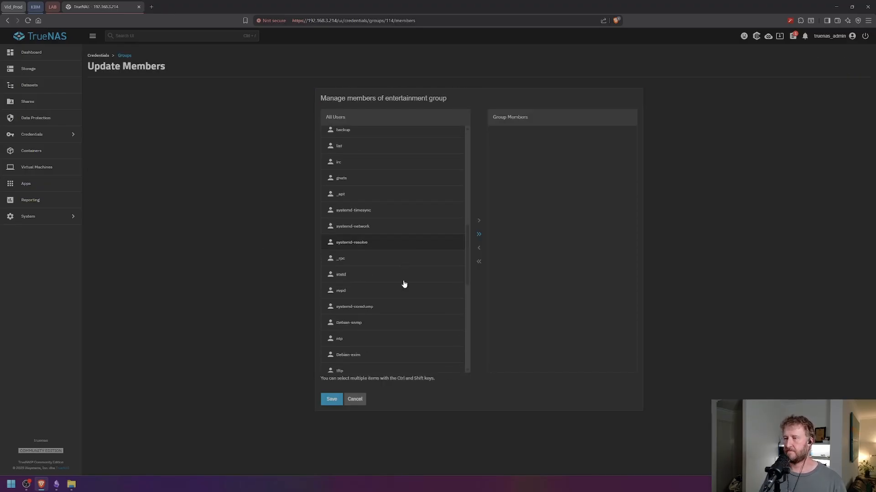
{"action": "scroll", "coordinate": [404, 284], "scroll_direction": "down", "scroll_amount": 5}
{"action": "left_click", "coordinate": [360, 315]}
{"action": "left_click", "coordinate": [354, 332], "text": "ctrl"}
{"action": "left_click", "coordinate": [354, 347], "text": "ctrl"}
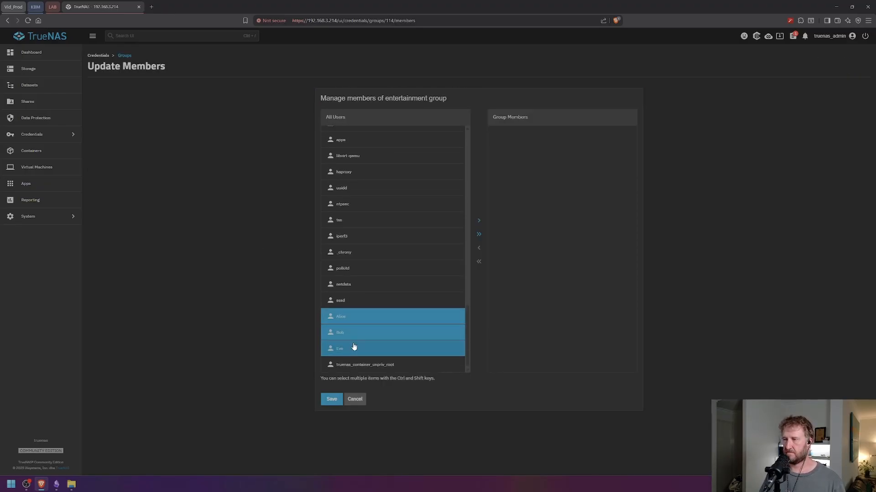
{"action": "left_click", "coordinate": [478, 223]}
{"action": "left_click", "coordinate": [332, 399]}
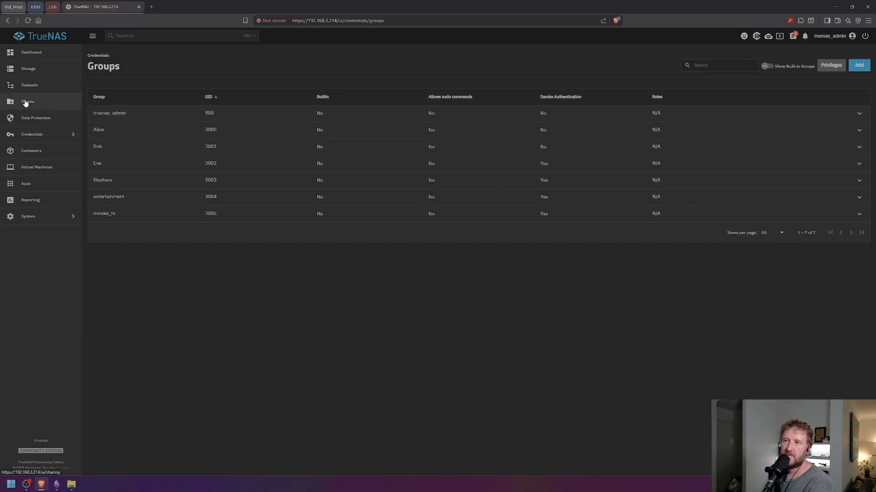
- Select the movies_tv dataset again and open its permissions editor
{"action": "left_click", "coordinate": [26, 89]}
{"action": "left_click", "coordinate": [179, 186]}
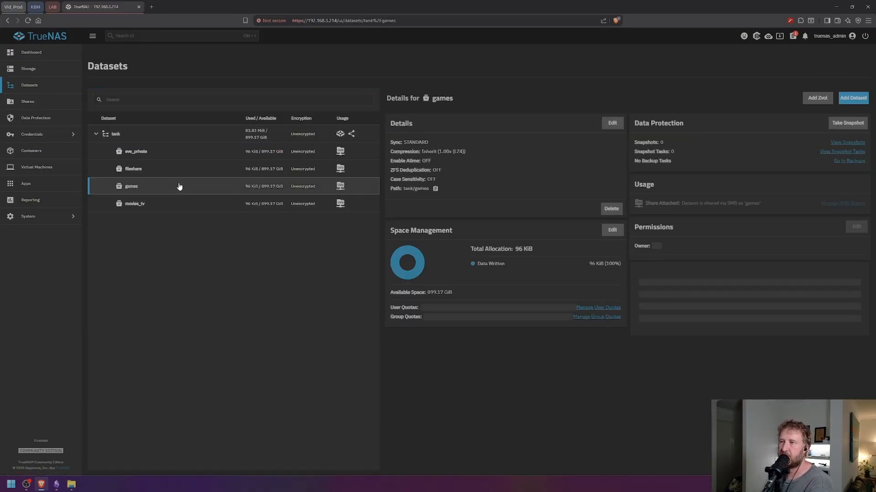
{"action": "left_click", "coordinate": [187, 206]}
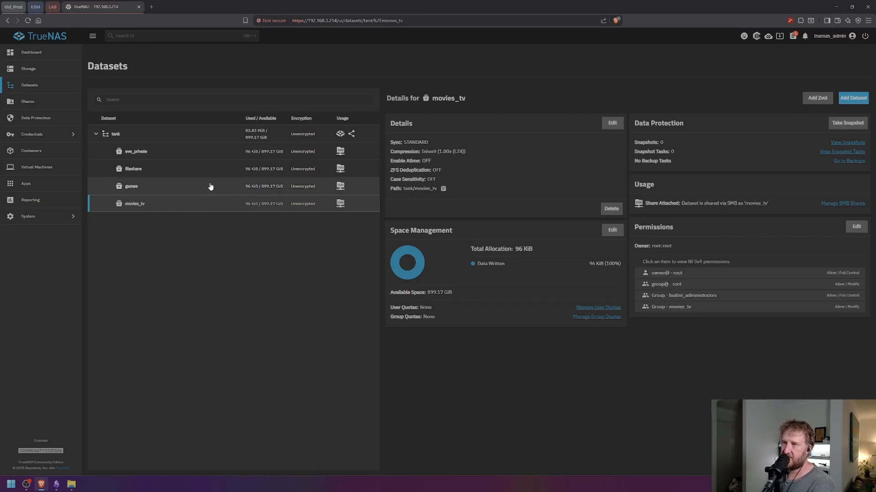
{"action": "left_click", "coordinate": [212, 187]}
{"action": "left_click", "coordinate": [212, 203]}
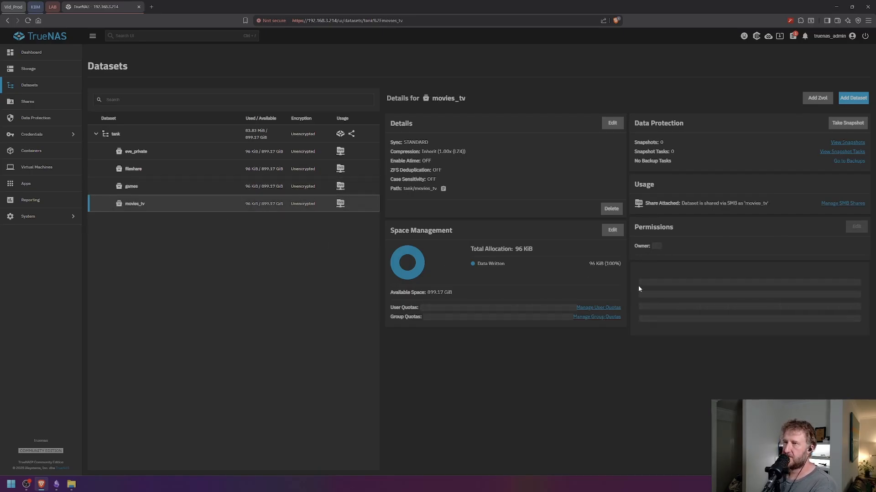
{"action": "left_click", "coordinate": [856, 227]}
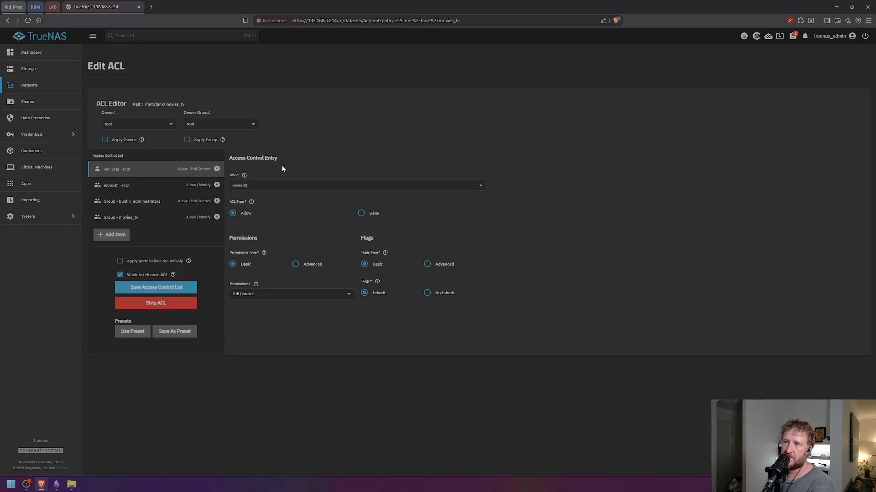
- Add a Modify entry for the entertainment group to the movies_tv ACL
{"action": "left_click", "coordinate": [114, 234]}
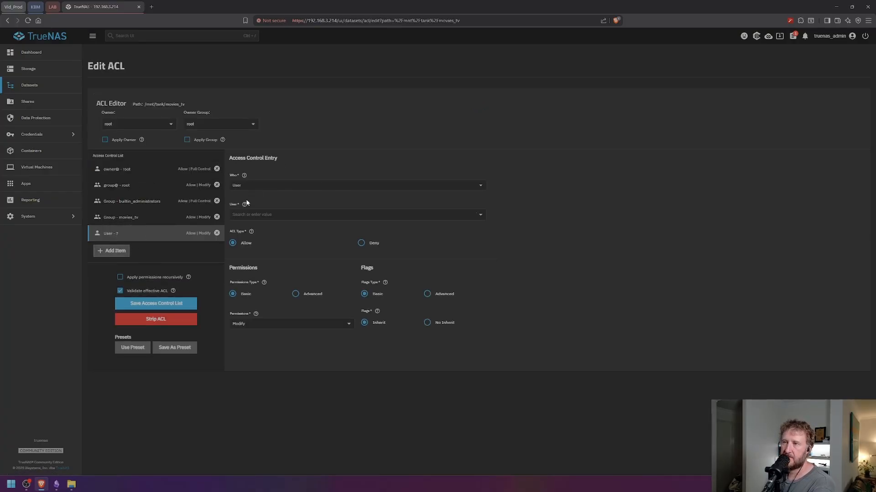
{"action": "left_click", "coordinate": [250, 186]}
{"action": "left_click", "coordinate": [241, 215]}
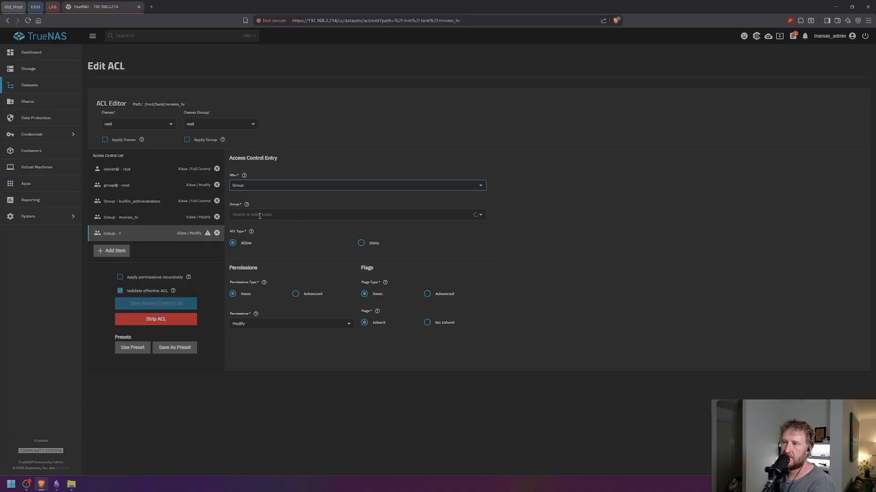
{"action": "left_click", "coordinate": [260, 216]}
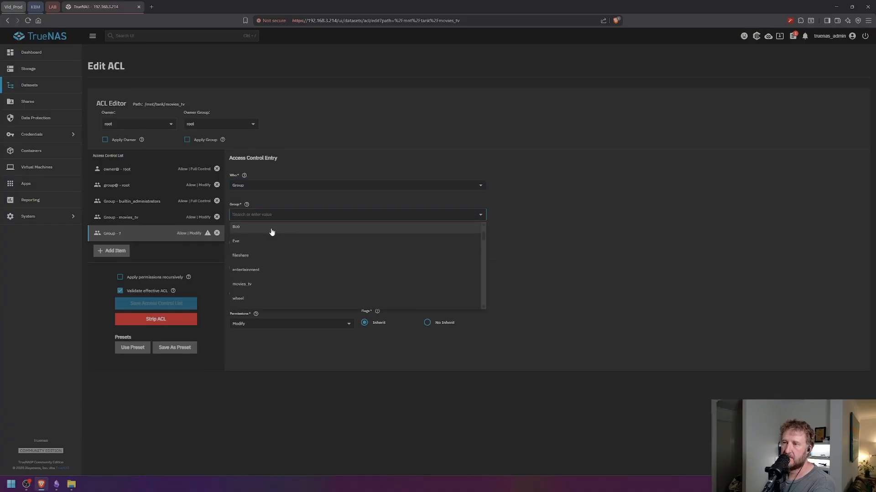
{"action": "left_click", "coordinate": [246, 304]}
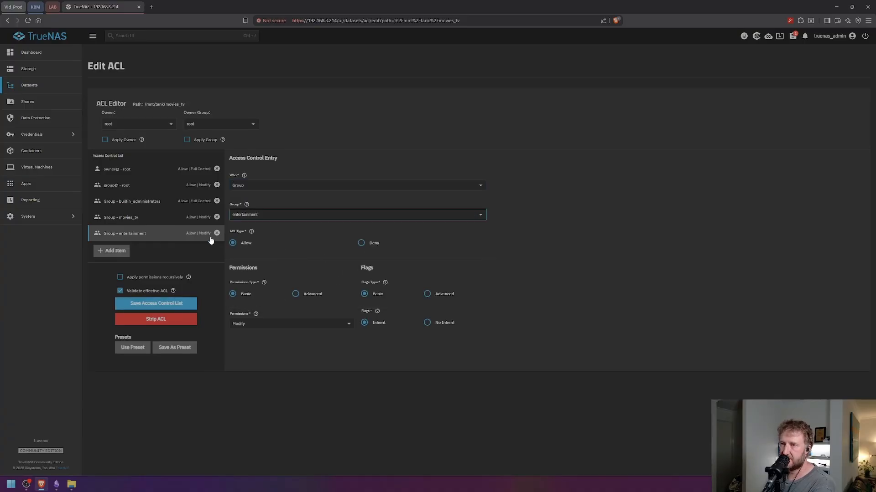
- Apply the movies_tv permissions recursively, accept the warning, and save the ACL
{"action": "left_click", "coordinate": [152, 278]}
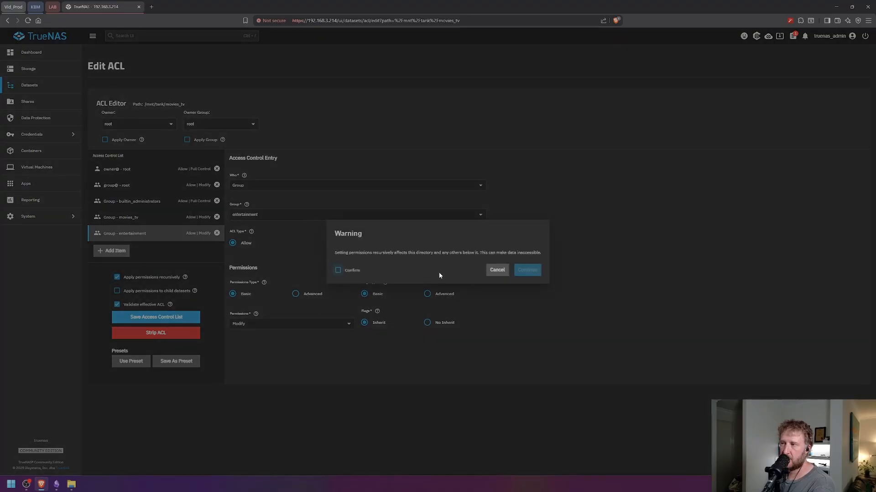
{"action": "left_click", "coordinate": [359, 272]}
{"action": "left_click", "coordinate": [527, 270]}
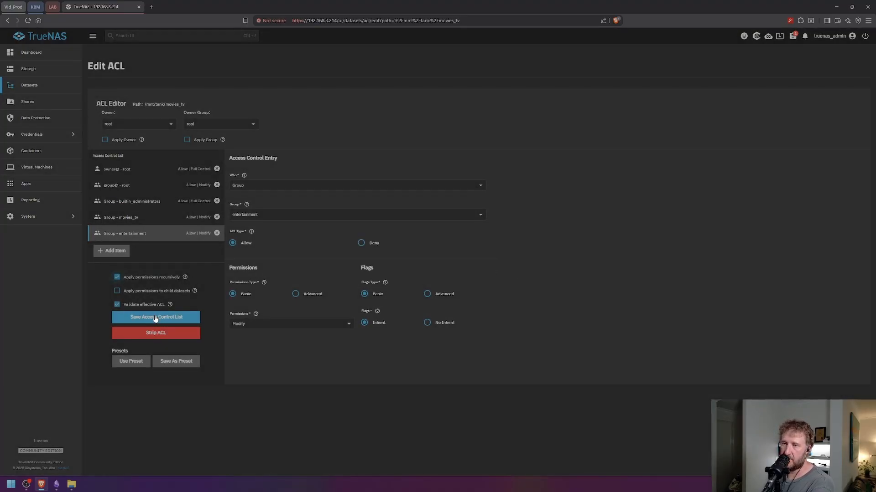
{"action": "left_click", "coordinate": [155, 318]}
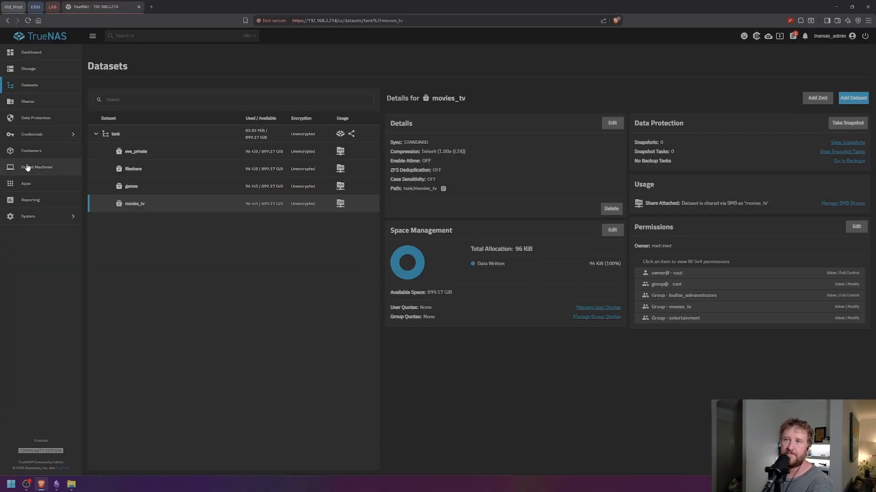
- Open the movies_tv group's member list in Credentials > Groups and save it
{"action": "left_click", "coordinate": [29, 134]}
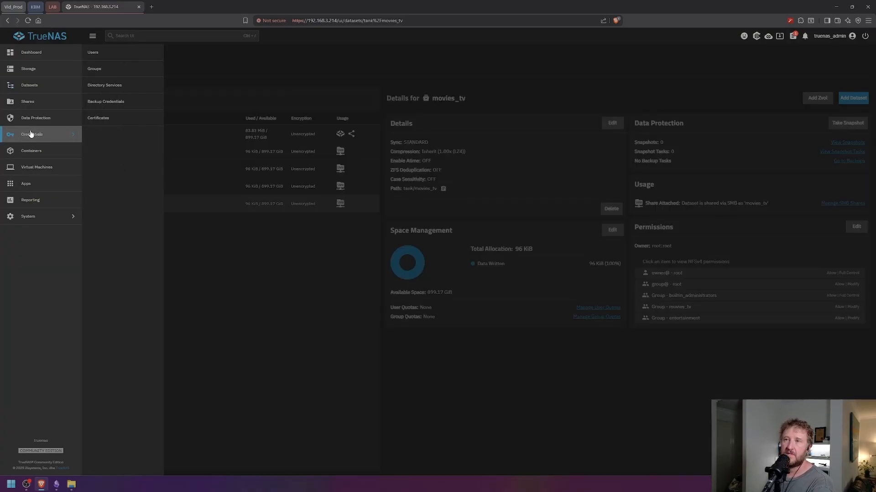
{"action": "left_click", "coordinate": [96, 72]}
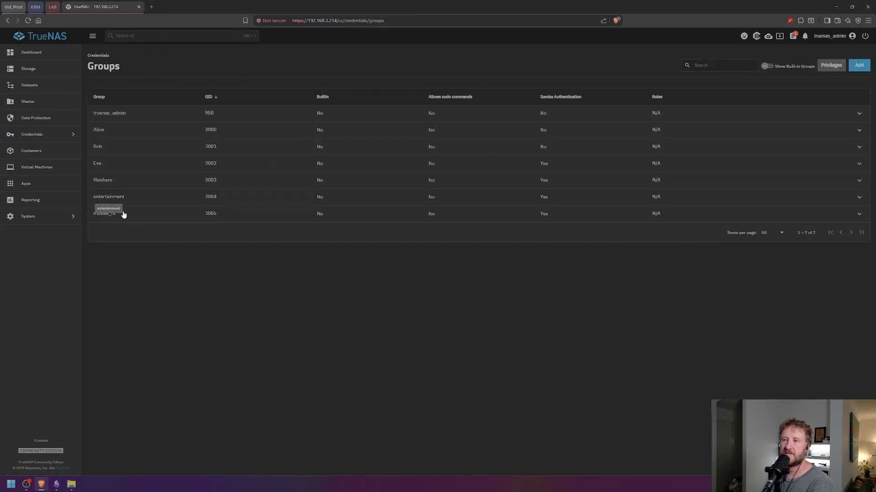
{"action": "left_click", "coordinate": [123, 214]}
{"action": "left_click", "coordinate": [111, 231]}
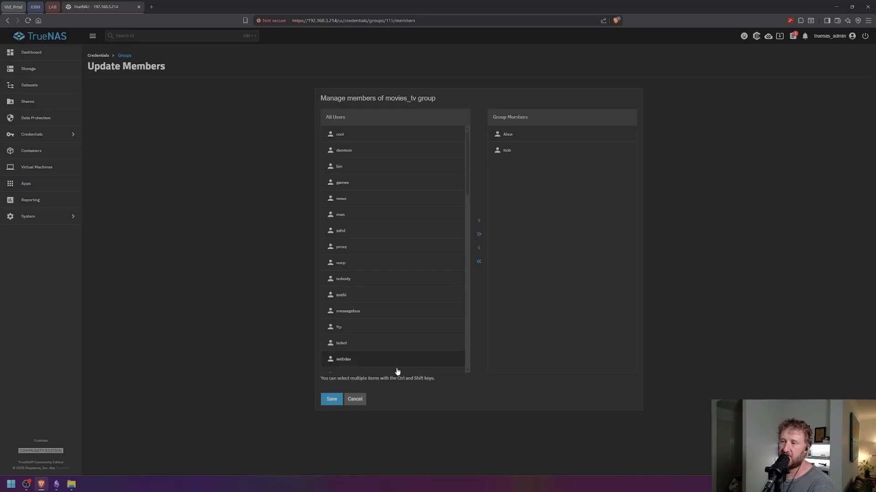
{"action": "left_click", "coordinate": [333, 403]}
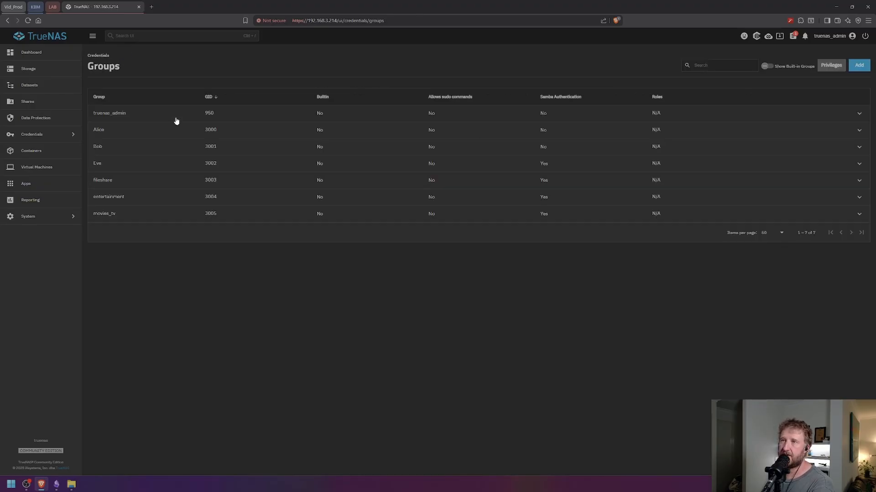
- Remove Bob and Alice from the entertainment group's members, leaving Eve, and save
{"action": "left_click", "coordinate": [119, 217]}
{"action": "left_click", "coordinate": [131, 199]}
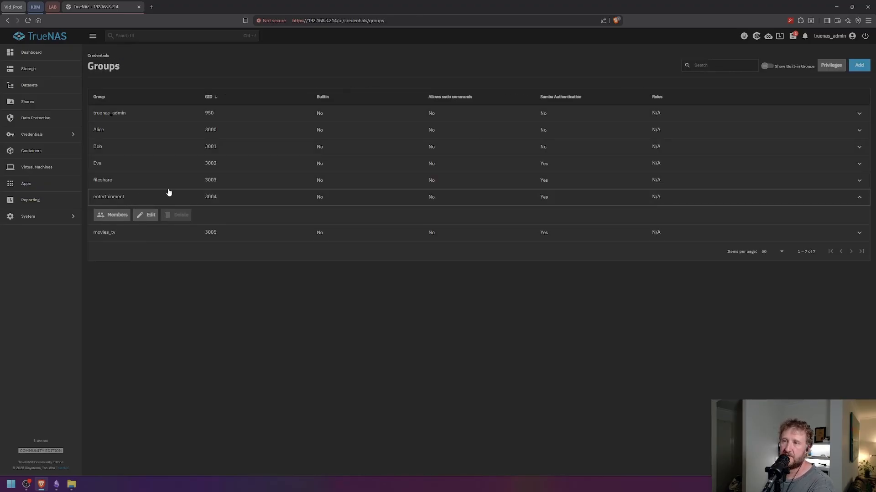
{"action": "left_click", "coordinate": [118, 214]}
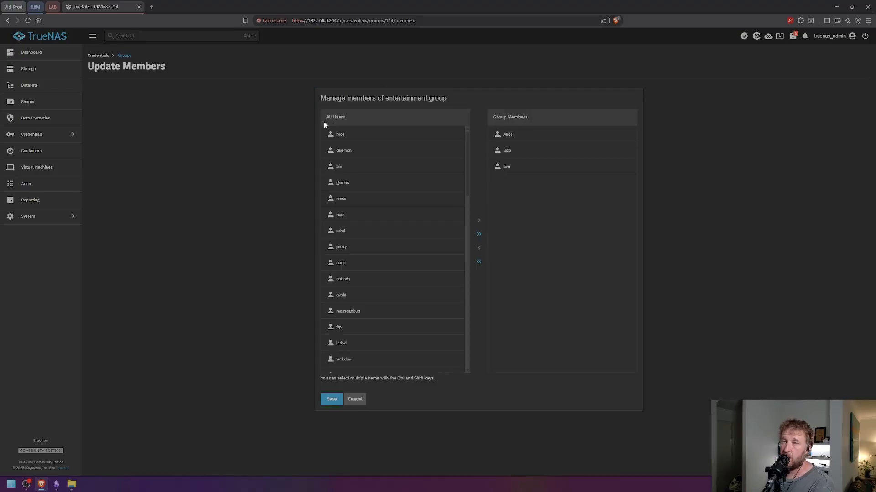
{"action": "left_click", "coordinate": [520, 150]}
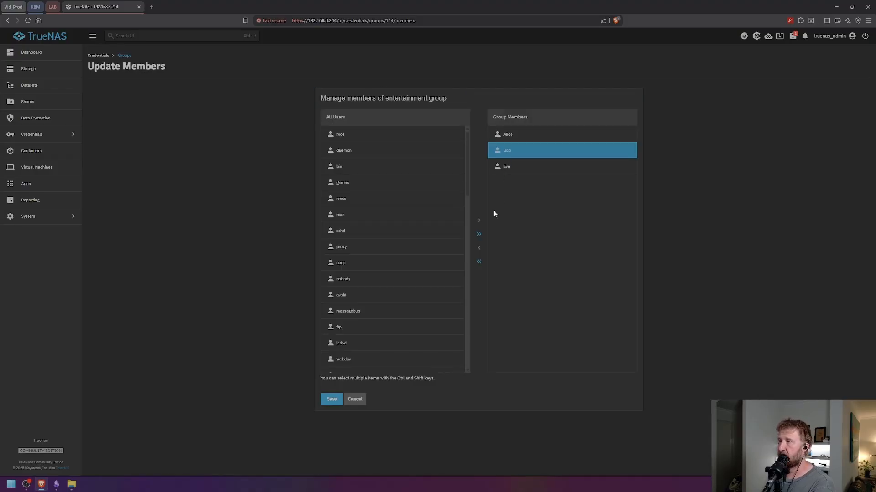
{"action": "left_click", "coordinate": [477, 250]}
{"action": "left_click", "coordinate": [506, 135]}
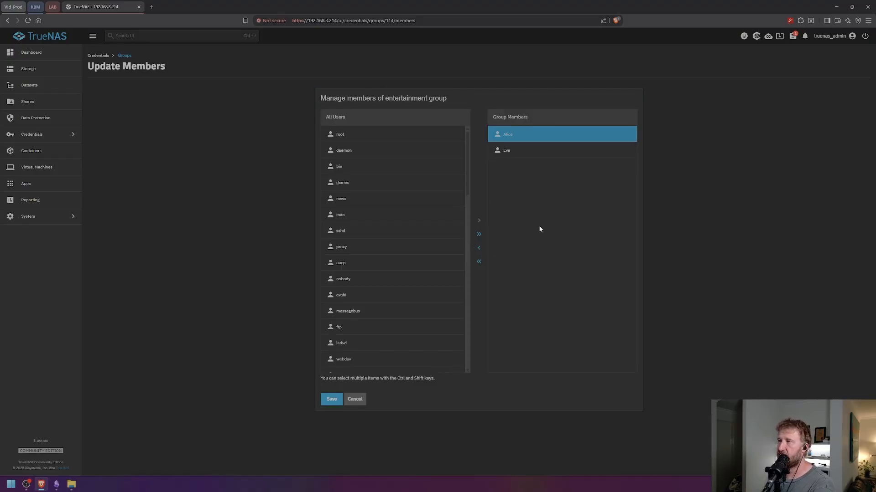
{"action": "left_click", "coordinate": [483, 247]}
{"action": "left_click", "coordinate": [332, 398]}
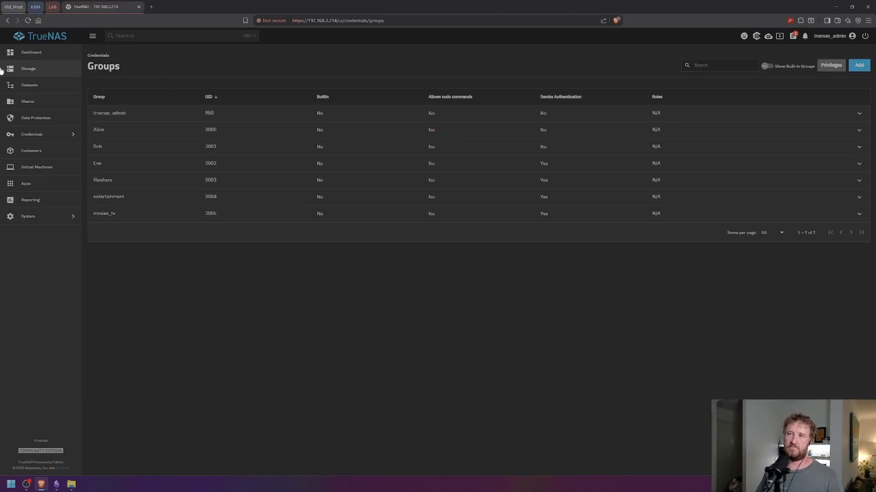
- Open the games dataset's permissions editor and delete the builtin_users ACL entry
{"action": "left_click", "coordinate": [29, 86]}
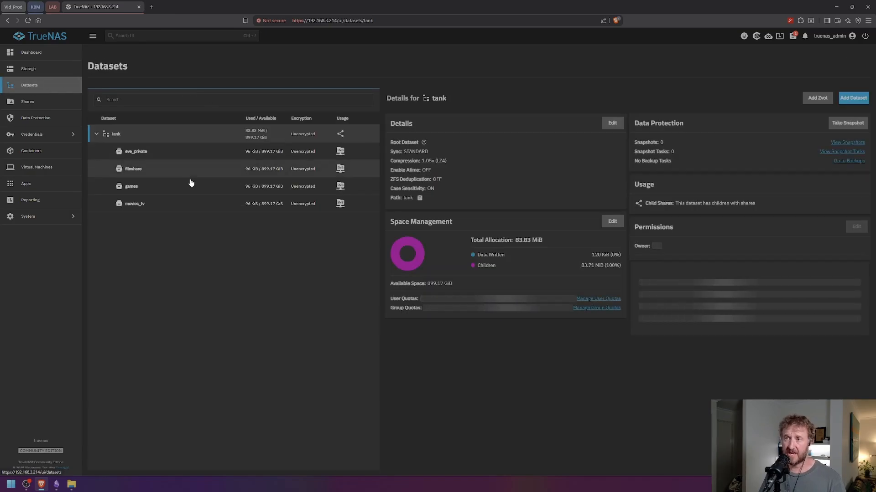
{"action": "left_click", "coordinate": [162, 203]}
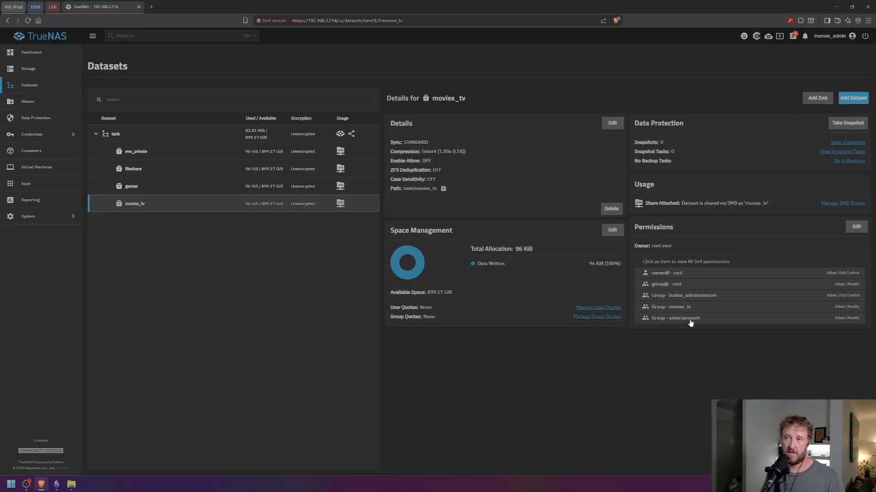
{"action": "left_click", "coordinate": [181, 187]}
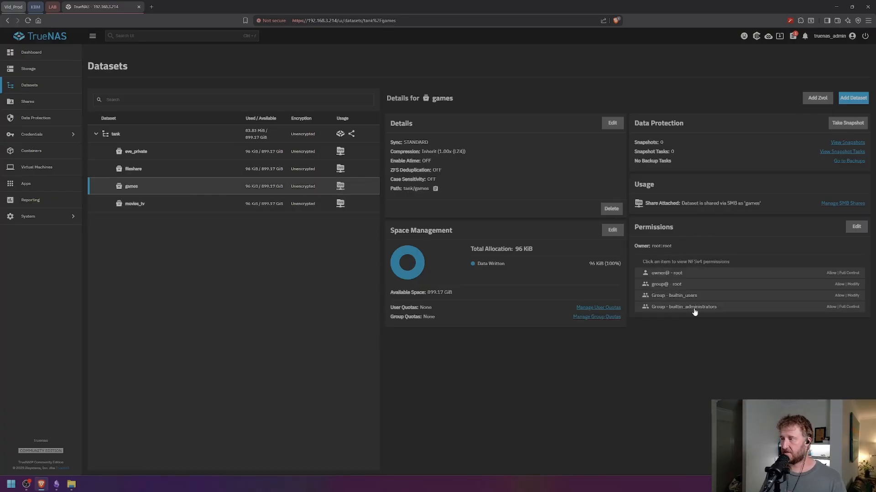
{"action": "left_click", "coordinate": [855, 227]}
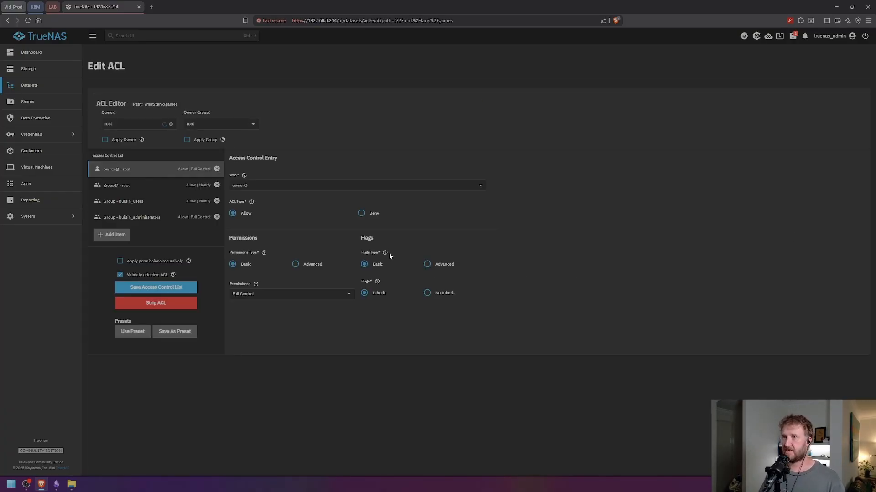
{"action": "left_click", "coordinate": [216, 201]}
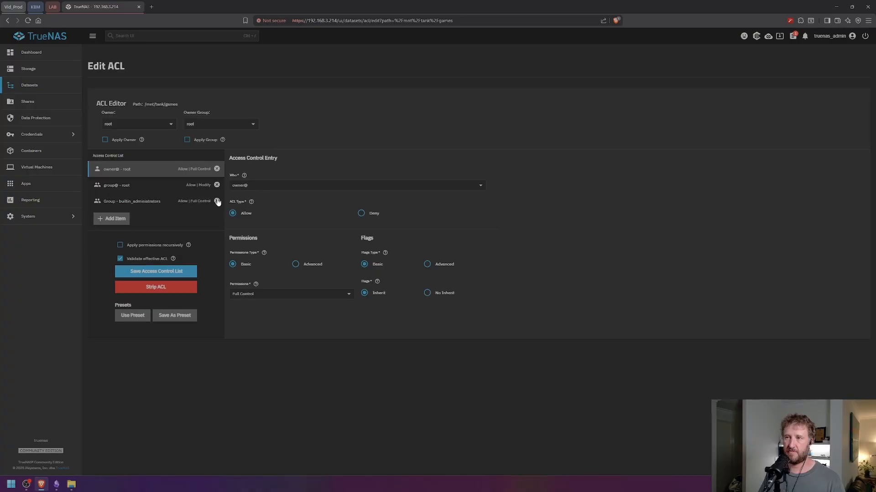
- Add an entertainment group entry, apply it recursively, and save the games ACL
{"action": "left_click", "coordinate": [112, 218]}
{"action": "left_click", "coordinate": [287, 184]}
{"action": "left_click", "coordinate": [250, 216]}
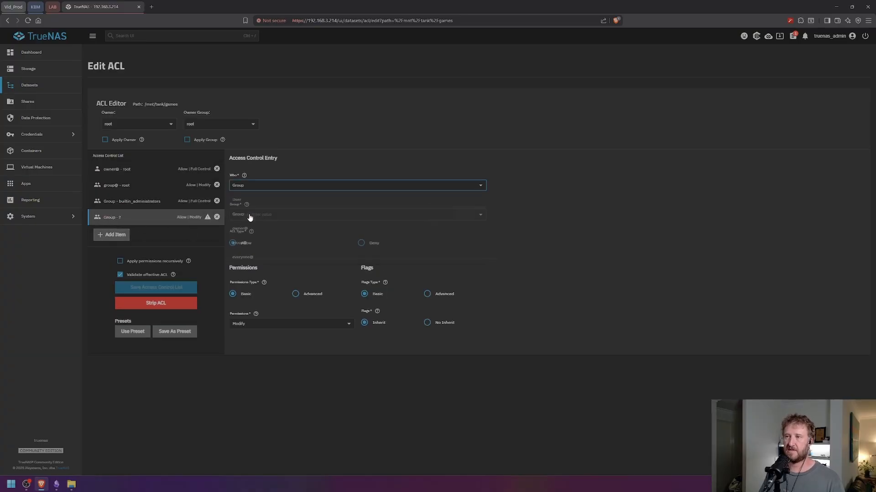
{"action": "left_click", "coordinate": [250, 215]}
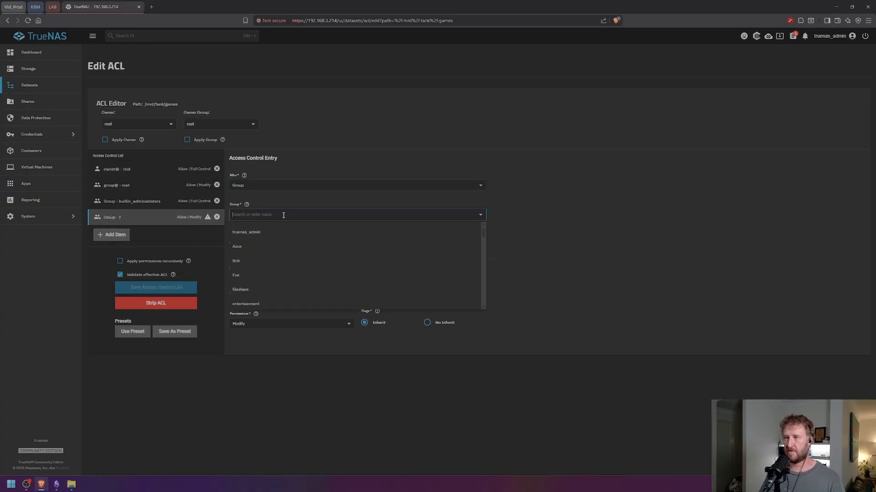
{"action": "left_click", "coordinate": [266, 304]}
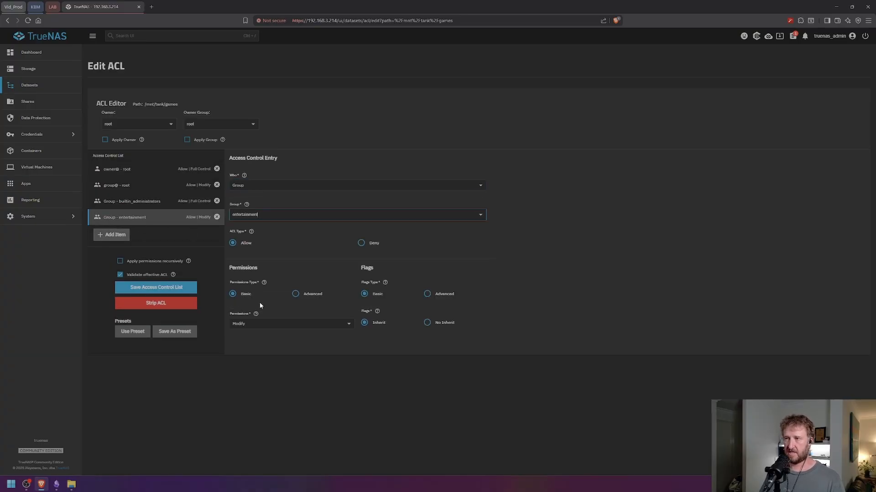
{"action": "left_click", "coordinate": [128, 261]}
{"action": "left_click", "coordinate": [338, 270]}
{"action": "left_click", "coordinate": [520, 270]}
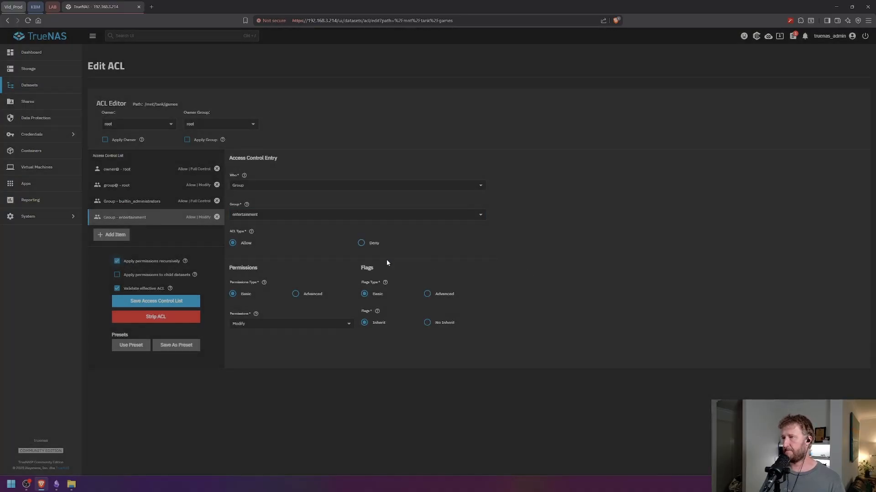
{"action": "left_click", "coordinate": [151, 303]}
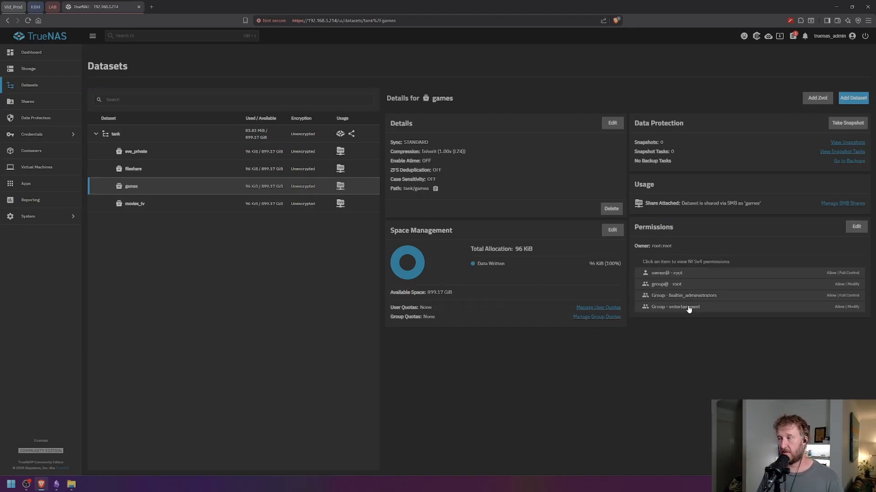
{"action": "left_click", "coordinate": [193, 203]}
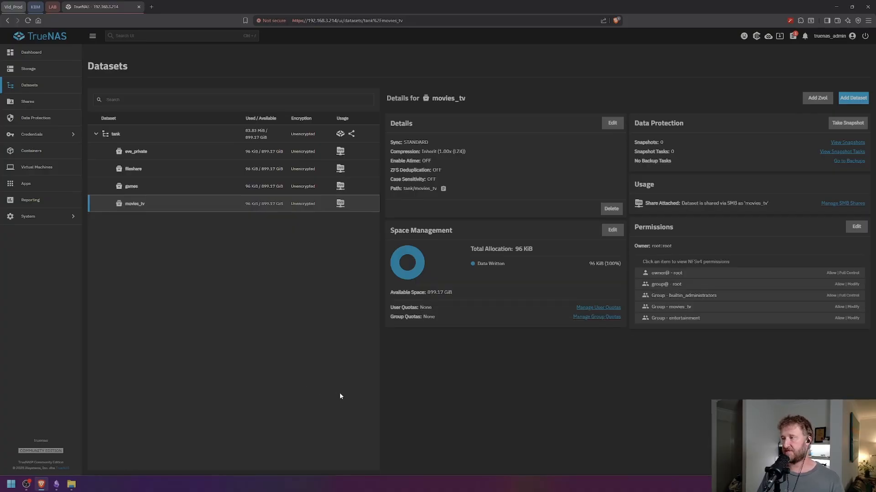
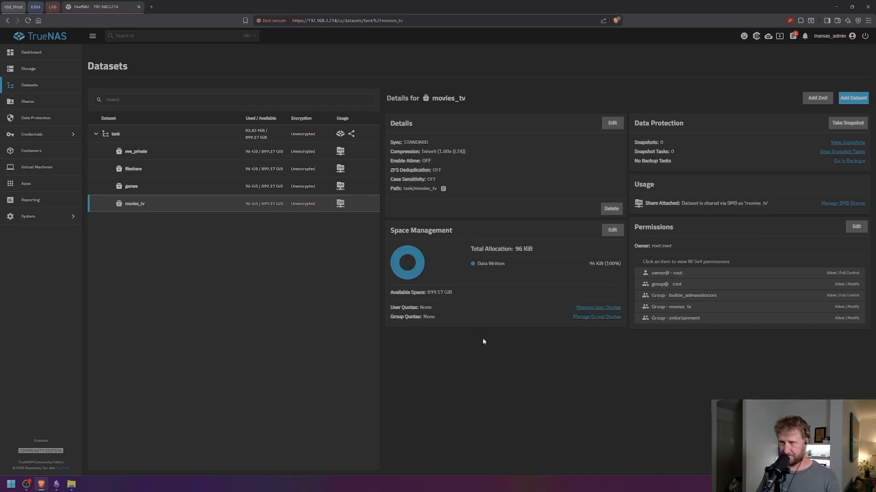
- Check the games, fileshare and eve_private permissions, finishing on fileshare's Modify grant for the fileshare group
{"action": "left_click", "coordinate": [155, 190]}
{"action": "left_click", "coordinate": [150, 176]}
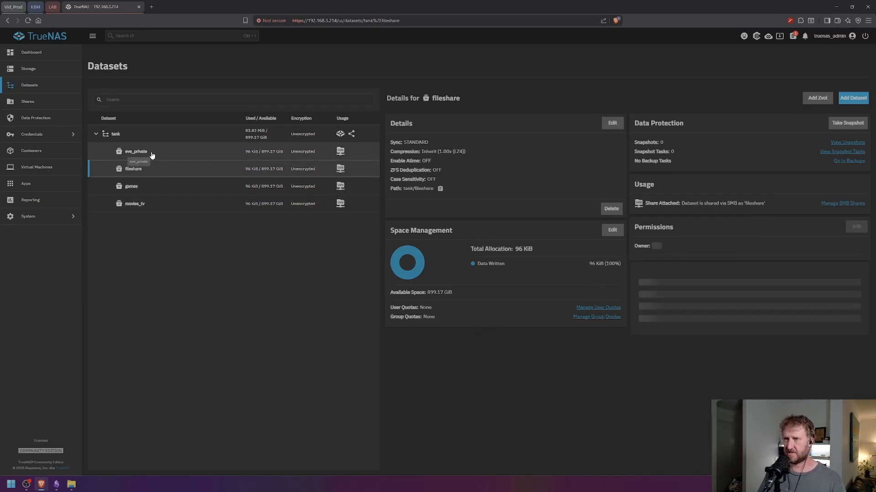
{"action": "left_click", "coordinate": [201, 152]}
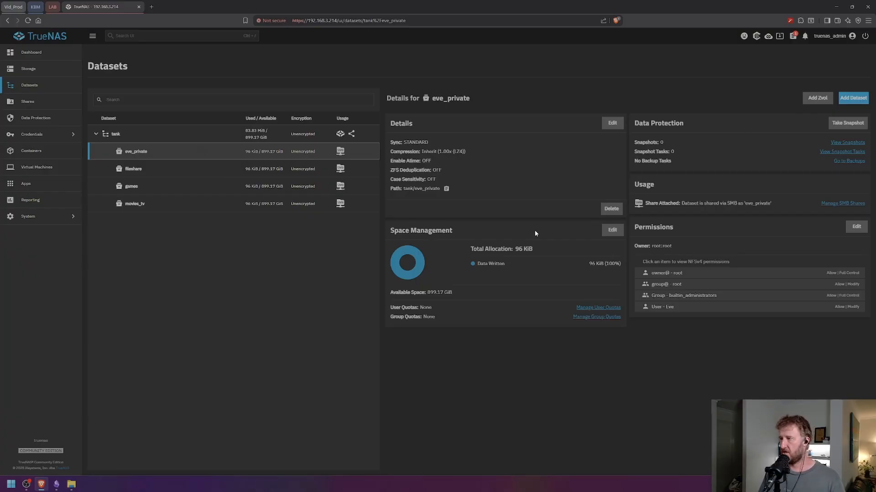
{"action": "left_click", "coordinate": [204, 167]}
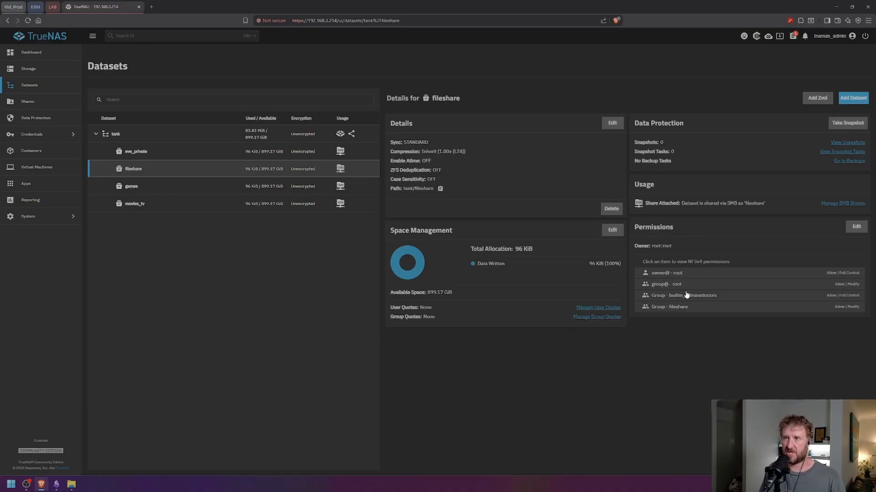
- Open movies_tv and inspect its movies_tv and entertainment group entries, confirming Modify with inheritance
{"action": "left_click", "coordinate": [195, 187]}
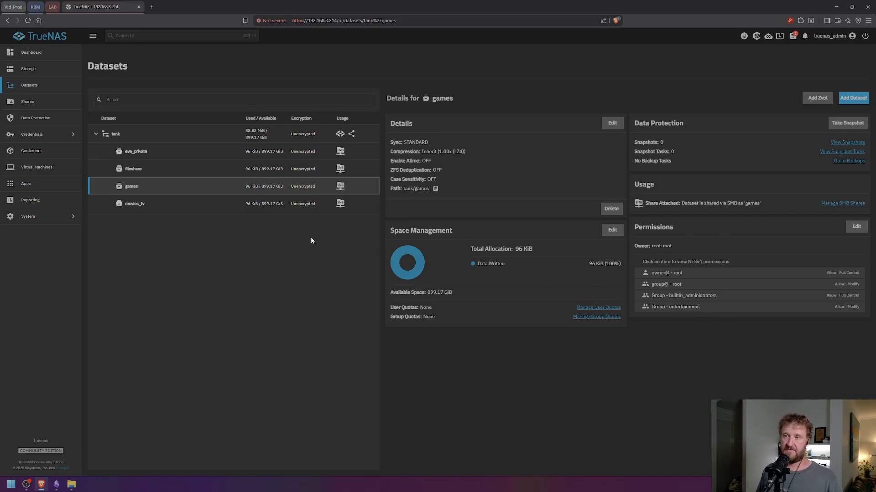
{"action": "left_click", "coordinate": [176, 205]}
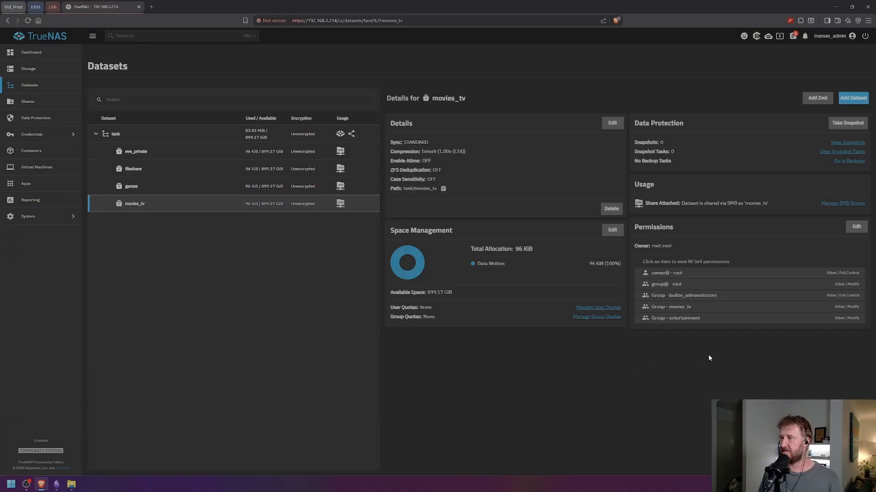
{"action": "left_click", "coordinate": [689, 308]}
{"action": "left_click", "coordinate": [703, 328]}
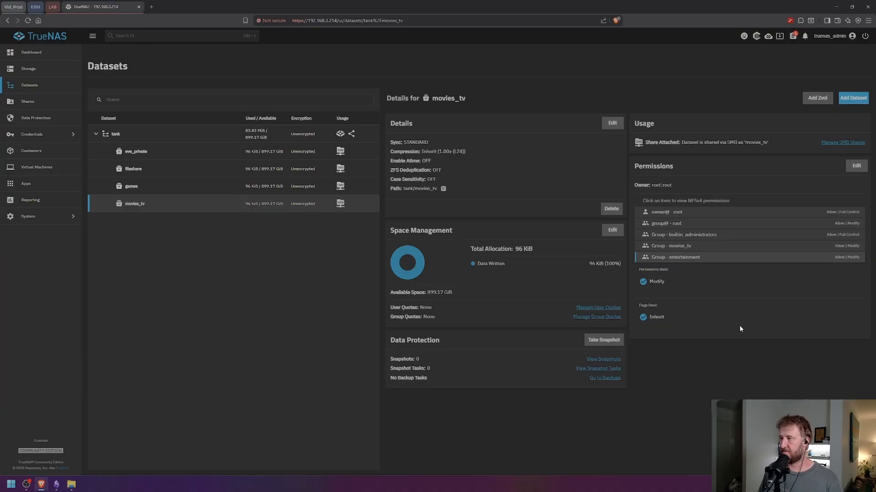
{"action": "left_click", "coordinate": [698, 261]}
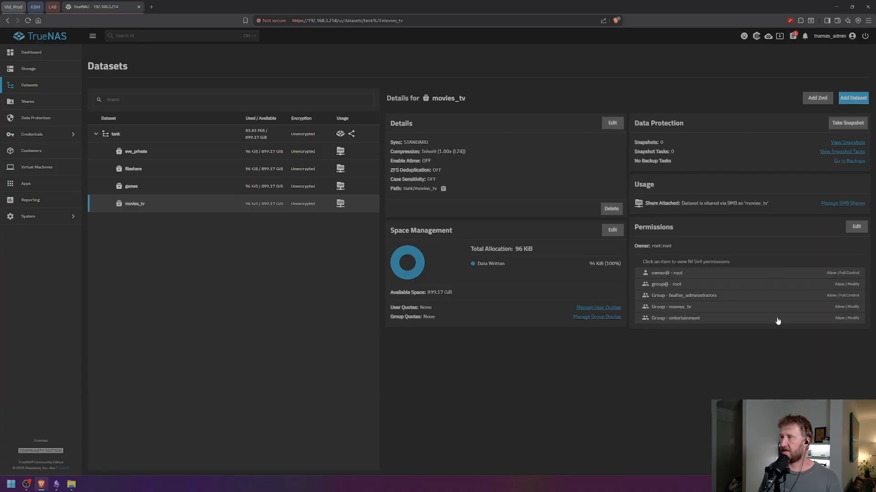